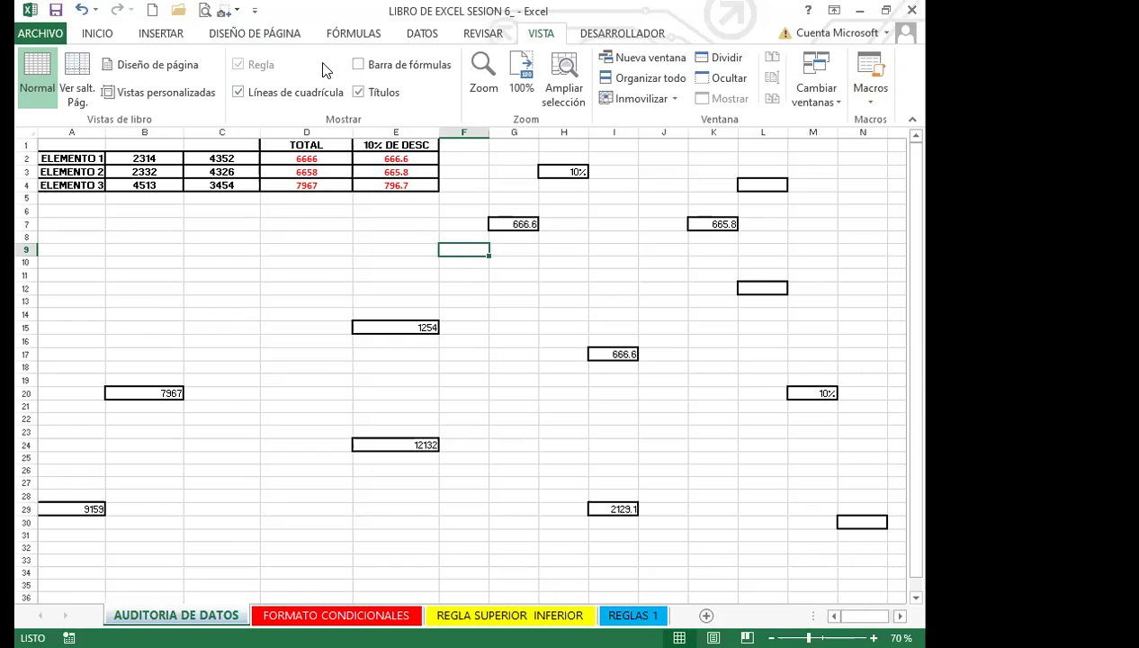
- Inspect the 10% discount formula in cell E2 and trace its precedents
left_click(351, 36)
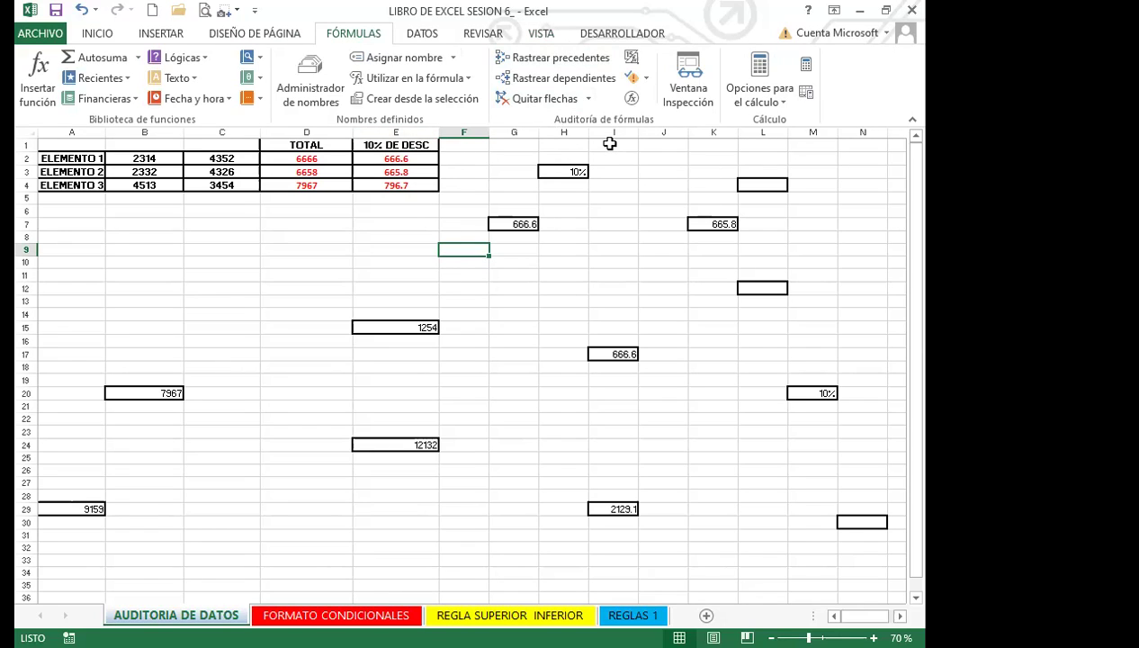
left_click(380, 158)
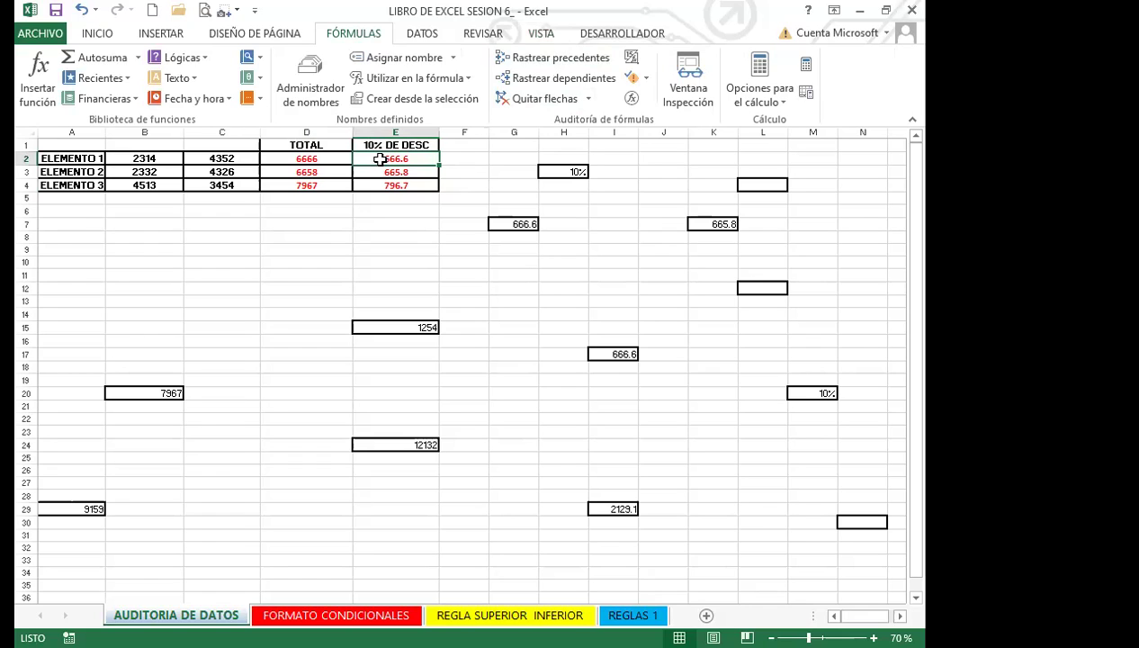
double_click(380, 158)
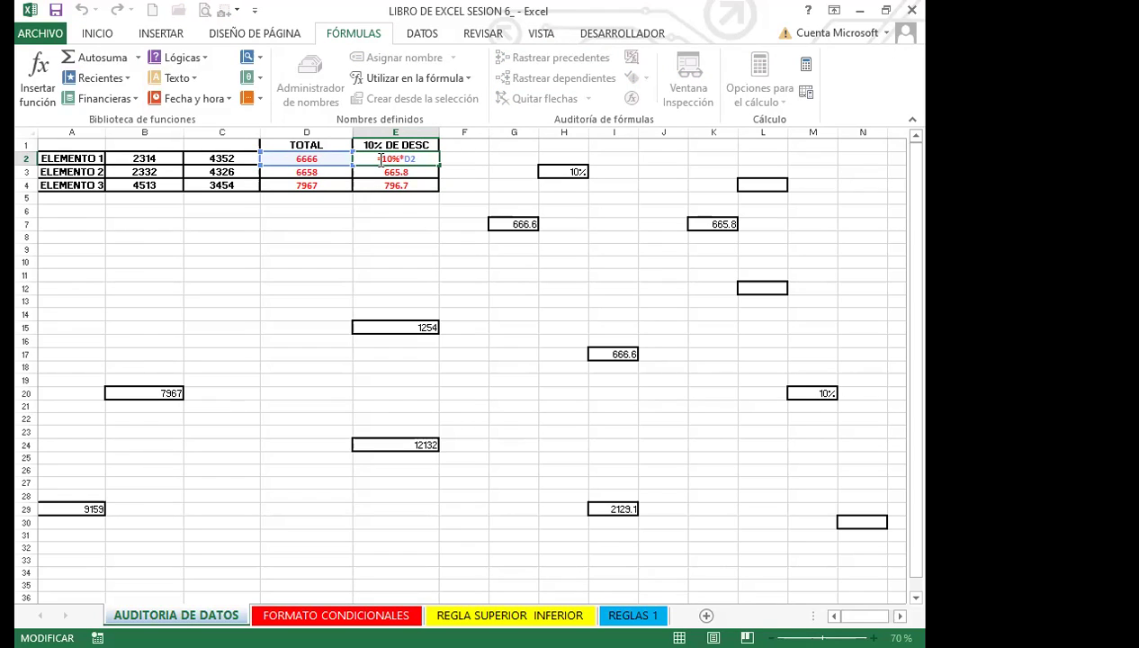
key("Return")
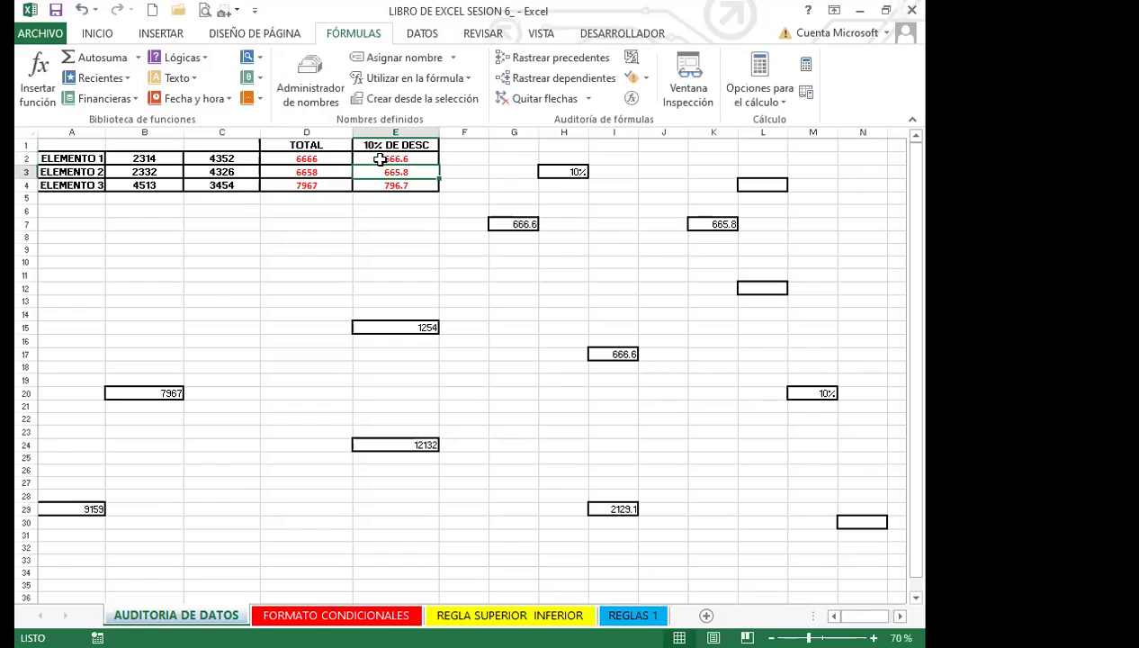
left_click(381, 159)
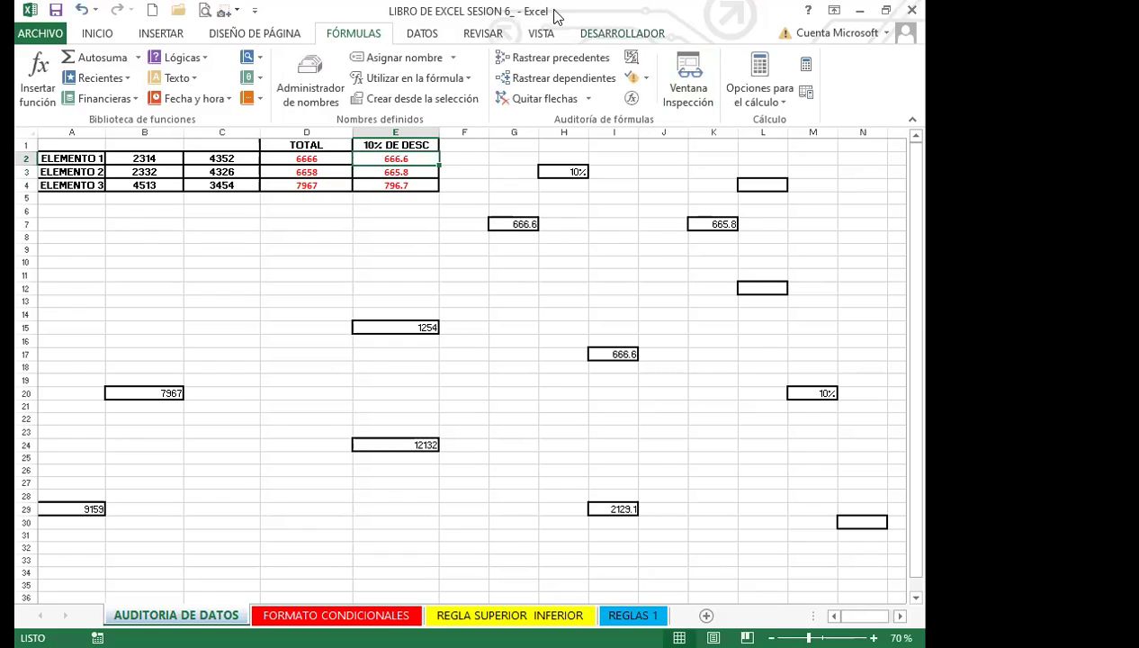
left_click(557, 60)
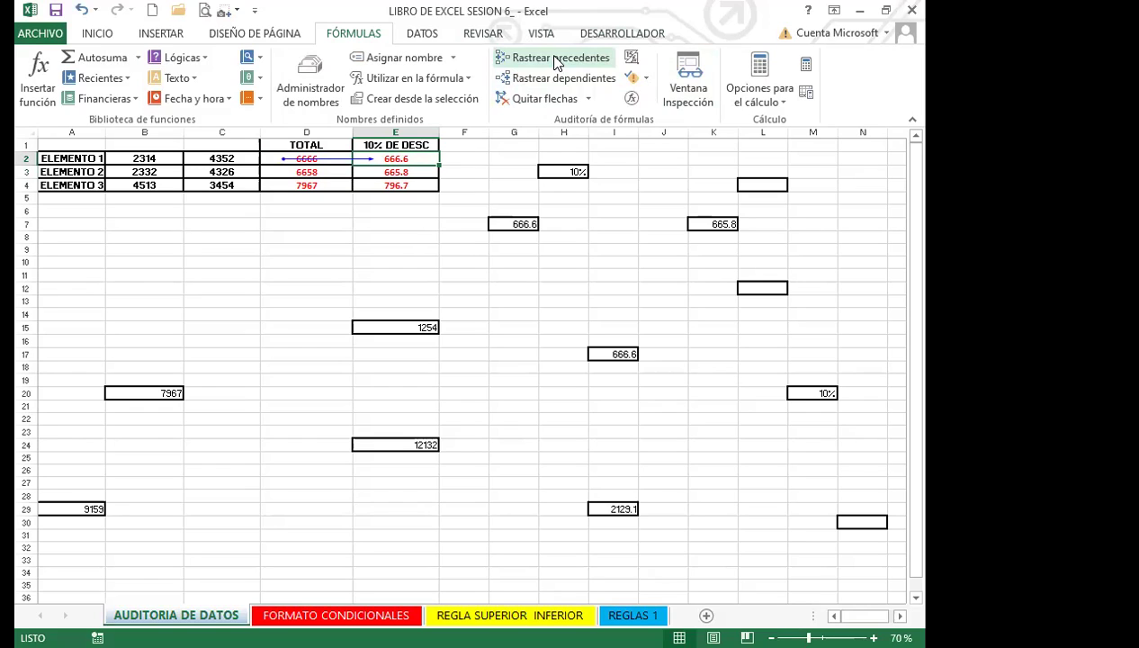
- Trace the precedents of cells I29 and I17
left_click(608, 510)
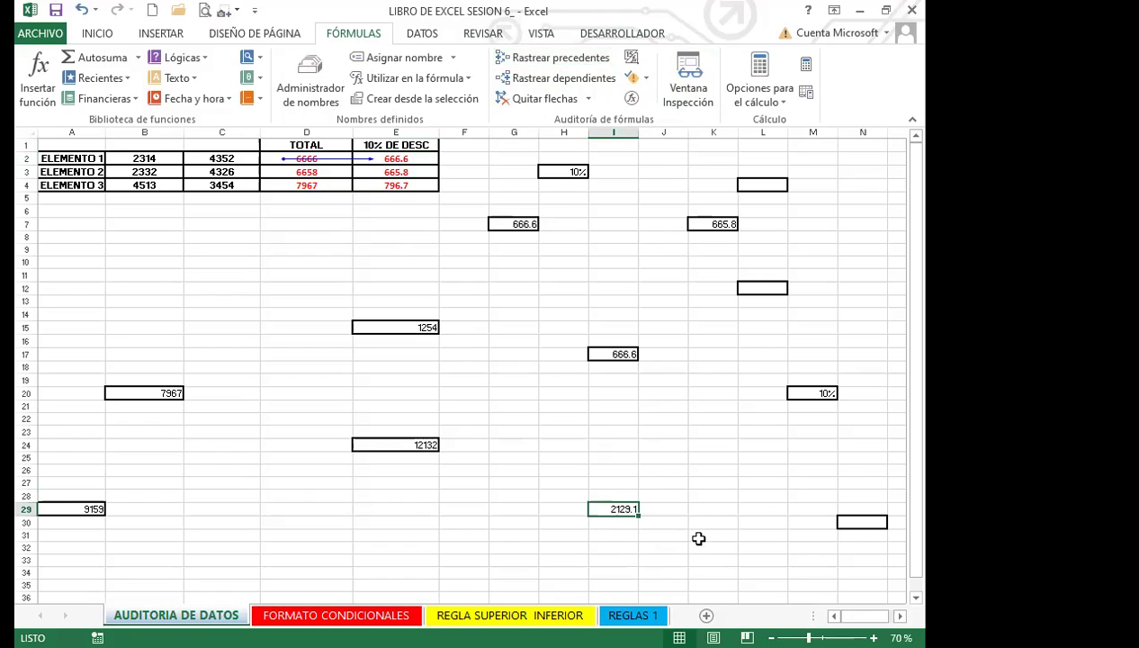
left_click(544, 68)
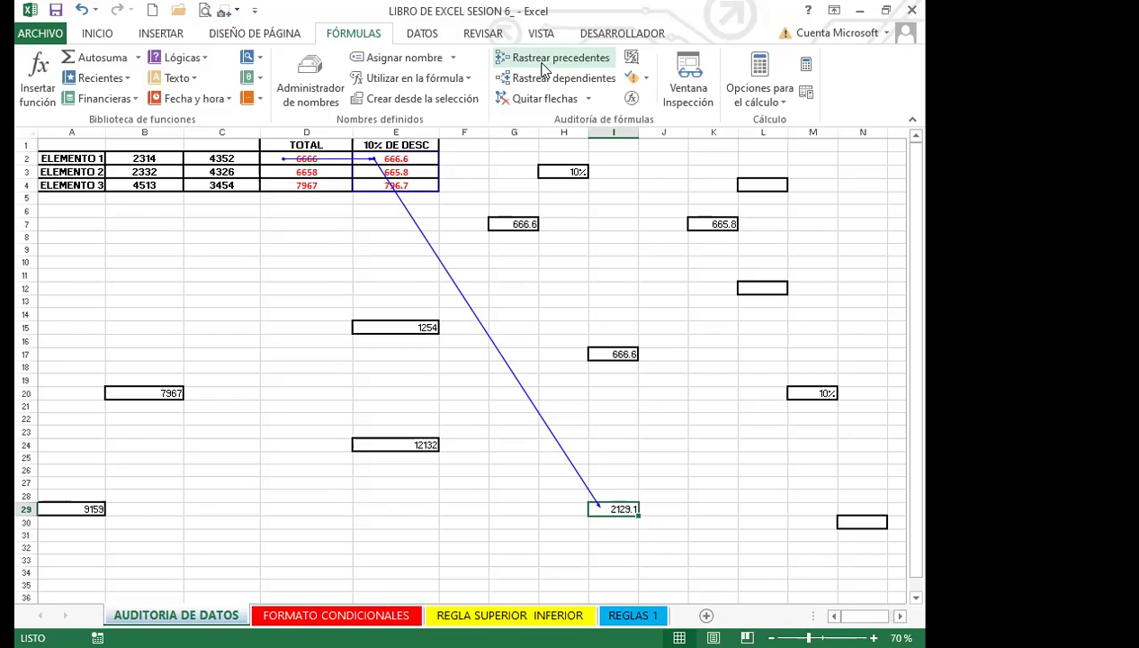
left_click(621, 355)
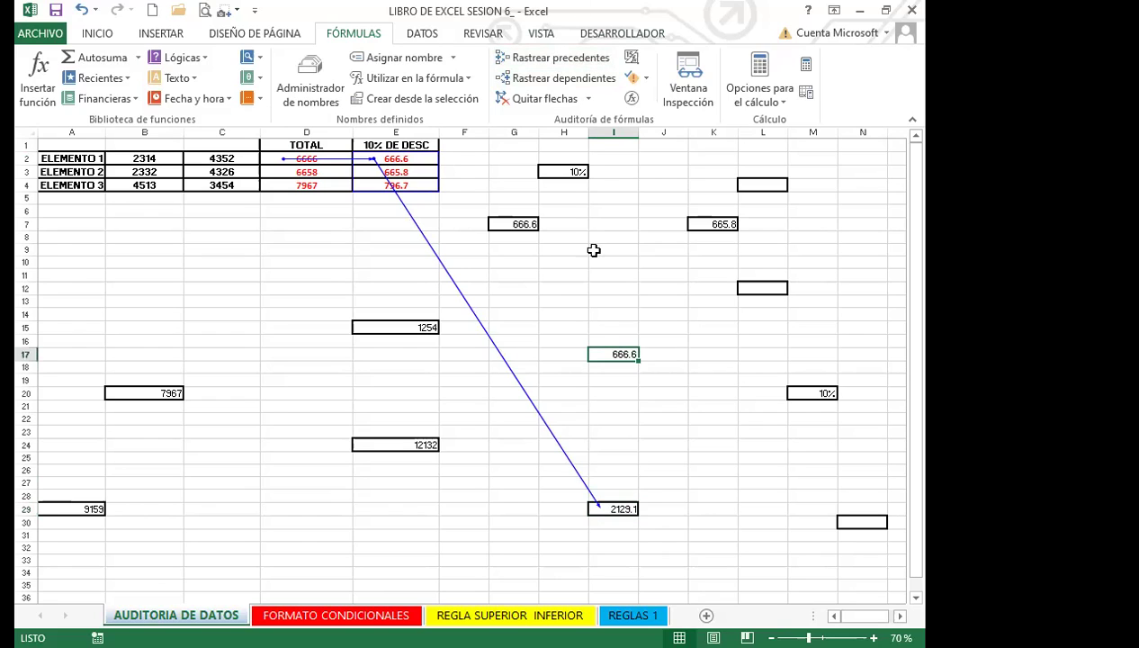
left_click(563, 59)
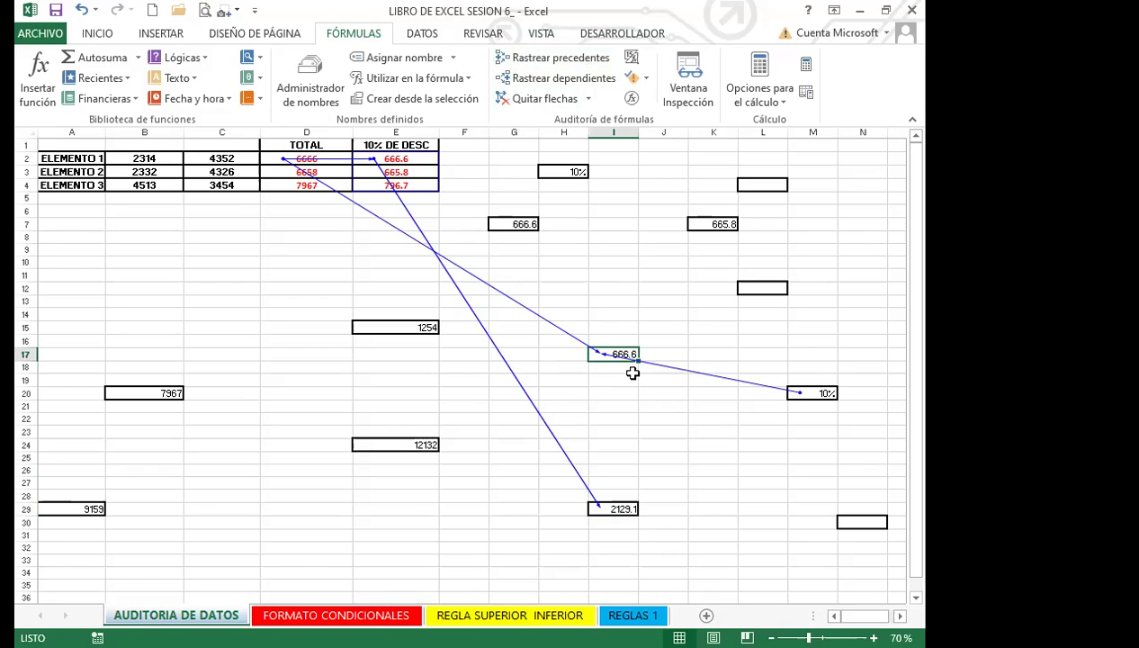
- Trace the precedents of cells E24, B20 and A29
left_click(414, 445)
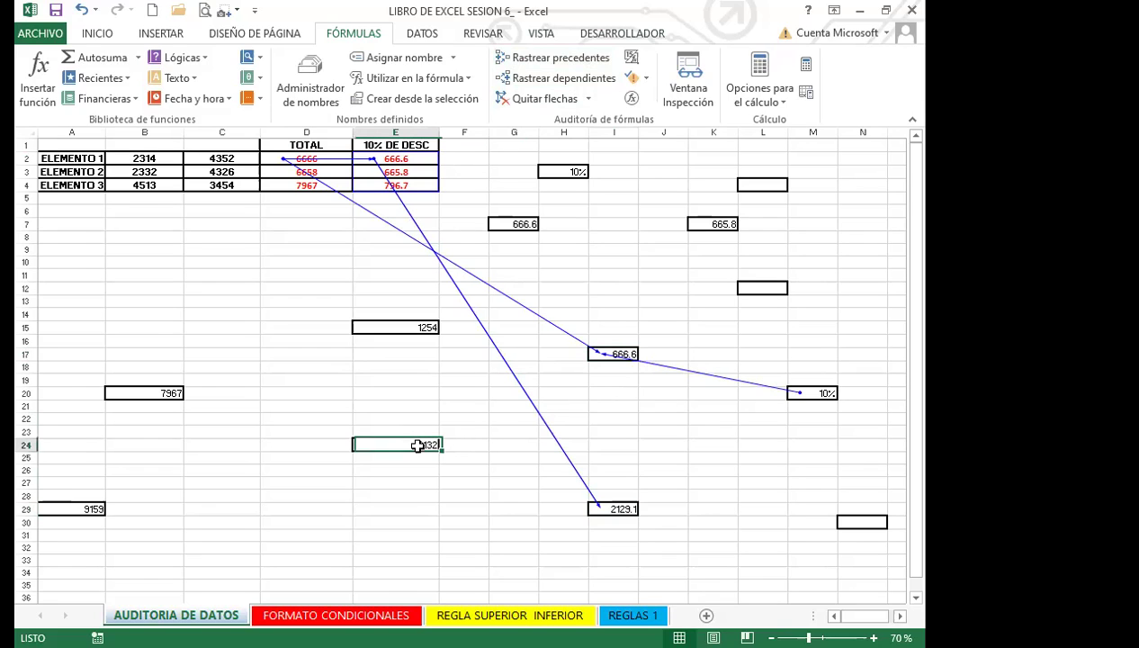
left_click(542, 56)
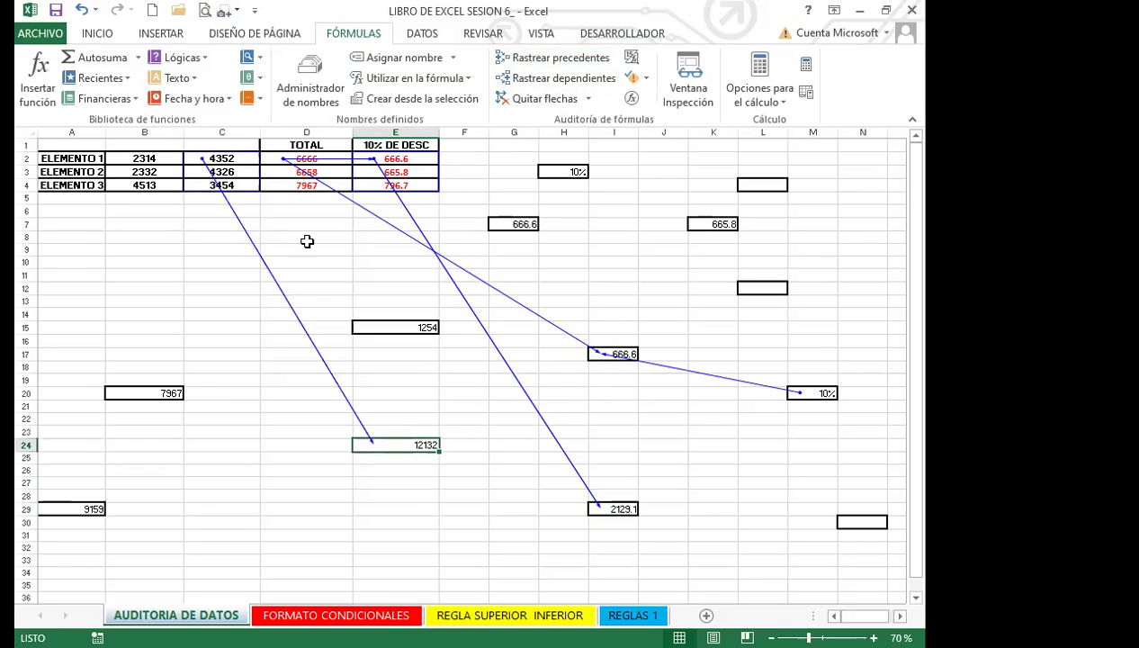
left_click(160, 393)
left_click(540, 58)
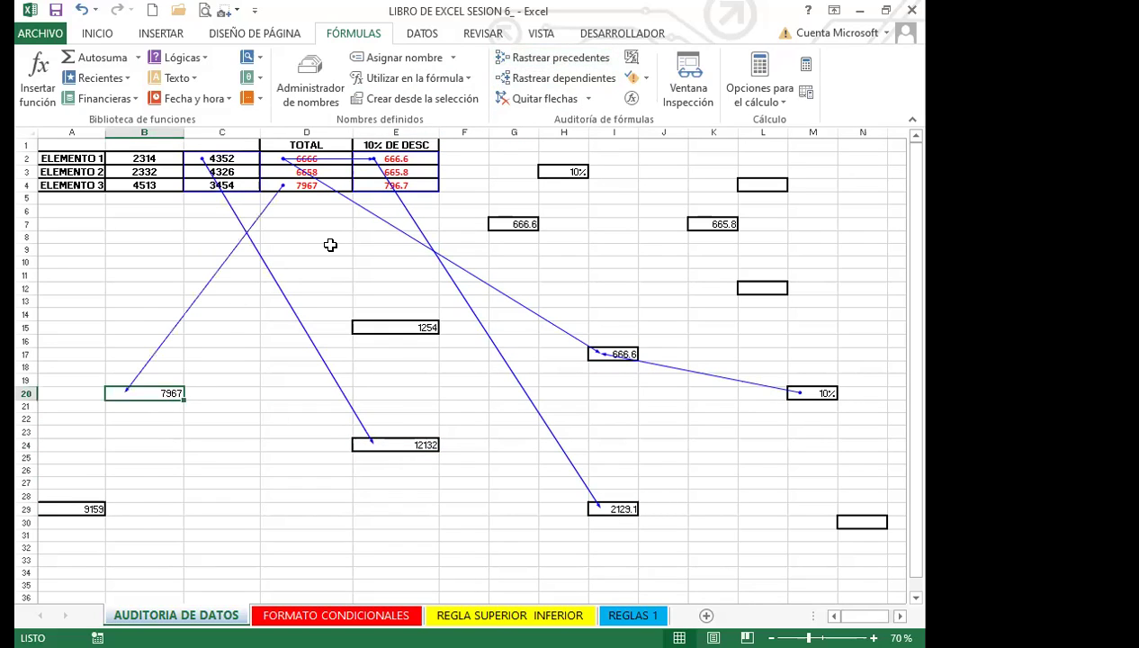
left_click(78, 508)
left_click(542, 57)
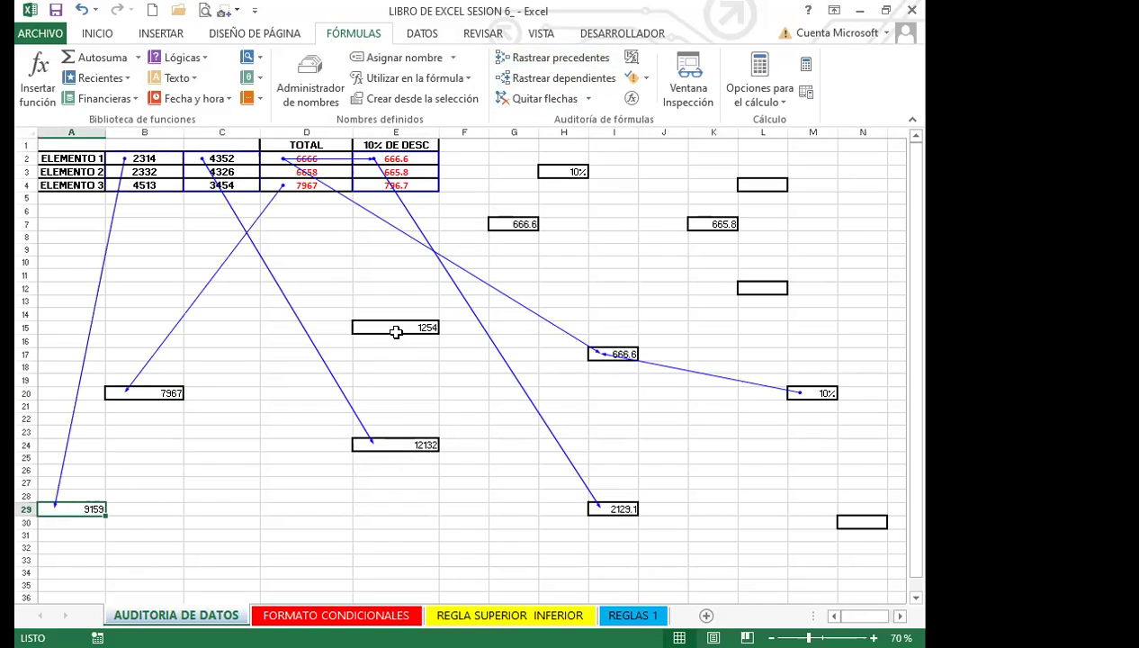
- Try to trace the precedents of cell E15
left_click(392, 328)
left_click(558, 58)
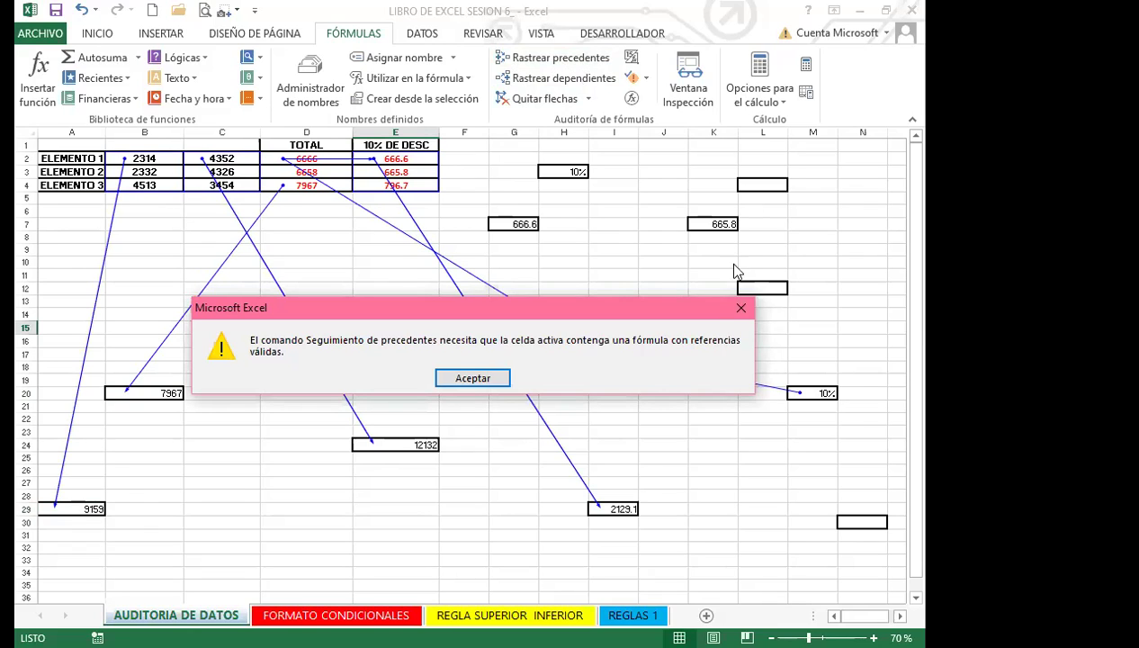
left_click(741, 308)
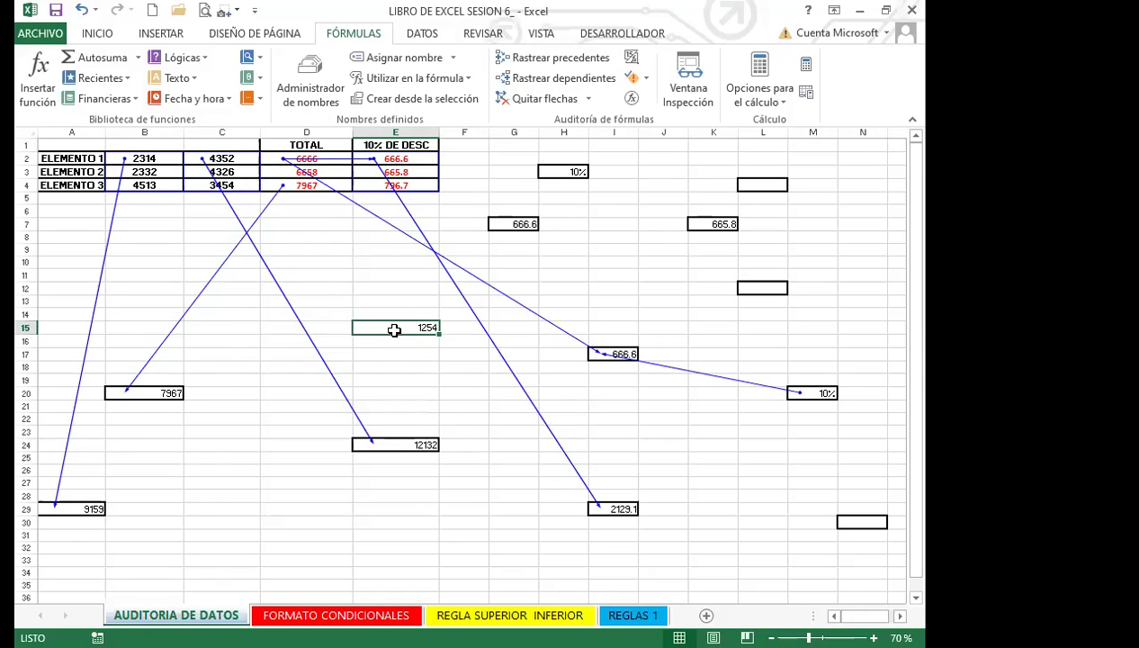
- Trace the precedents of cells G7 and K7
left_click(518, 227)
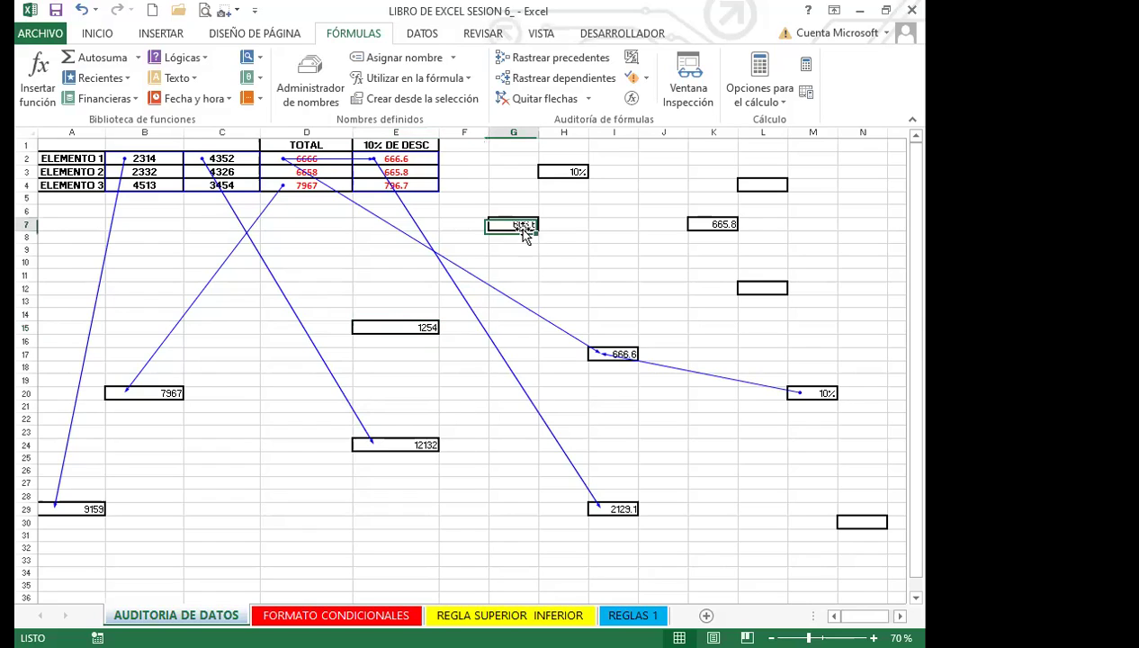
left_click(549, 58)
left_click(706, 222)
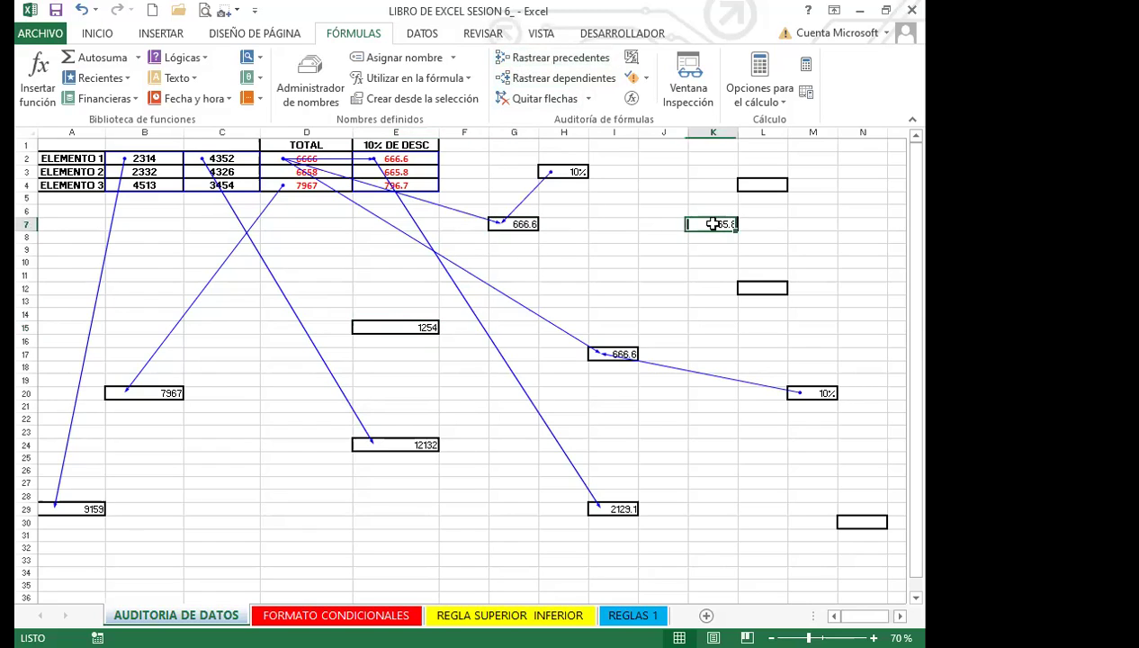
left_click(544, 57)
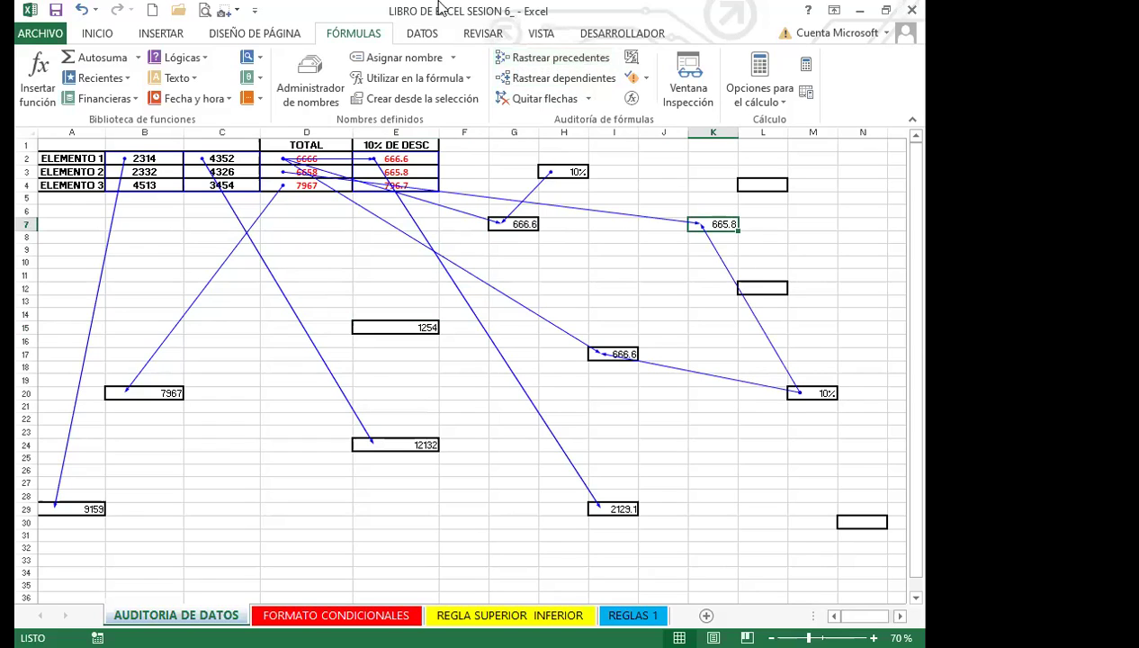
- Trace the dependents of cell C2 in the ELEMENTO 1 row
left_click(324, 160)
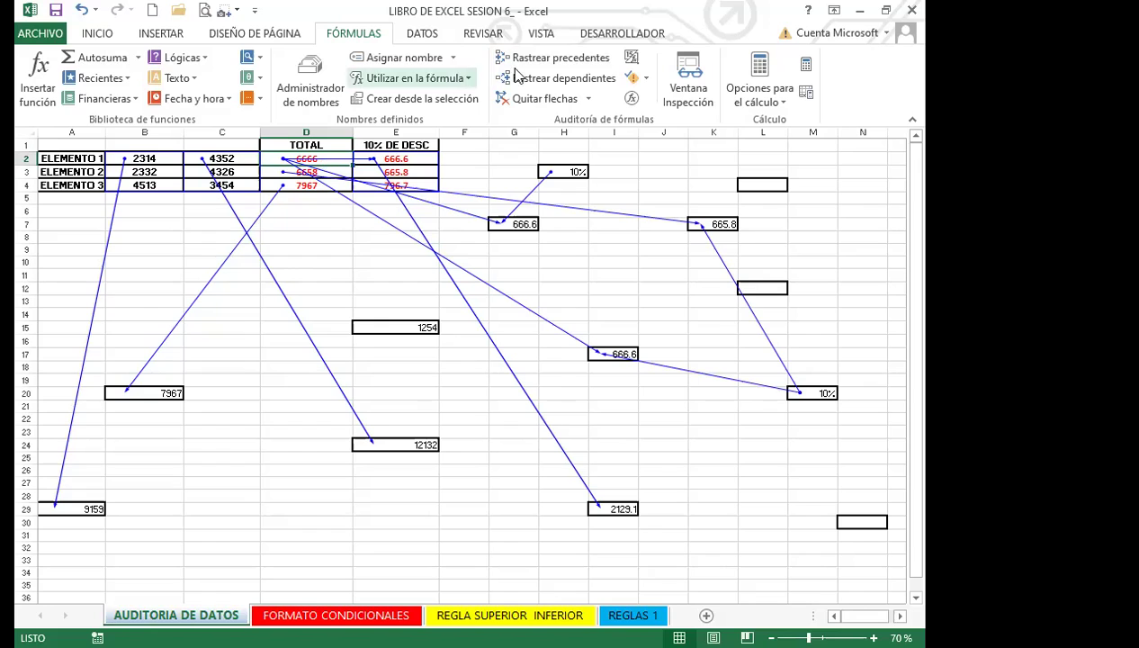
left_click(416, 162)
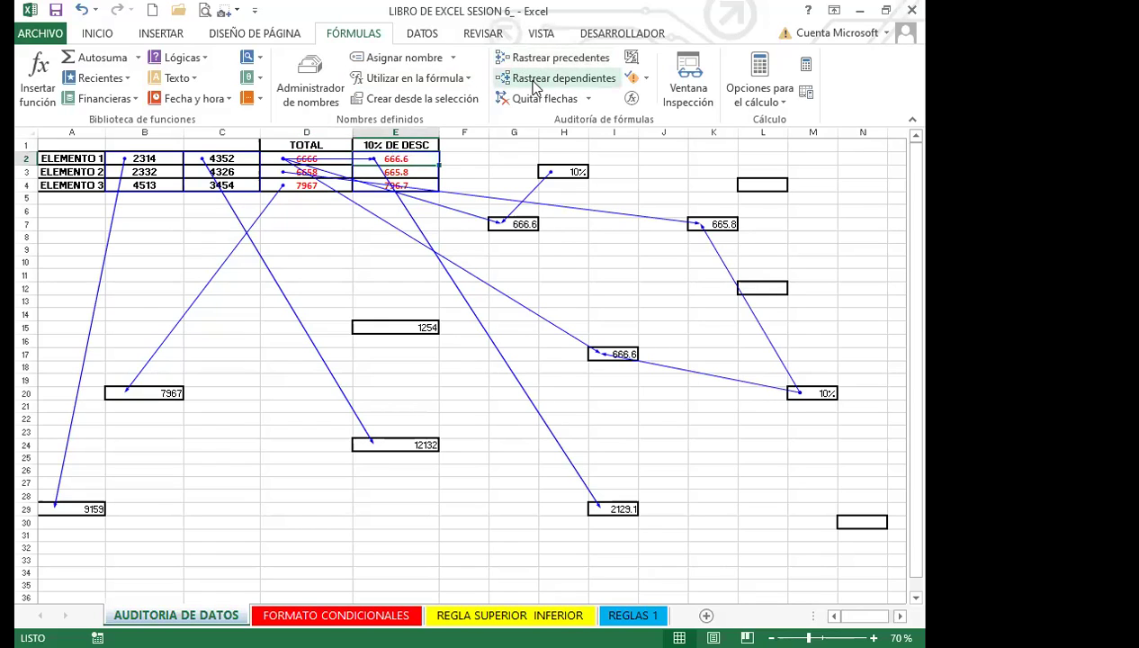
left_click(306, 160)
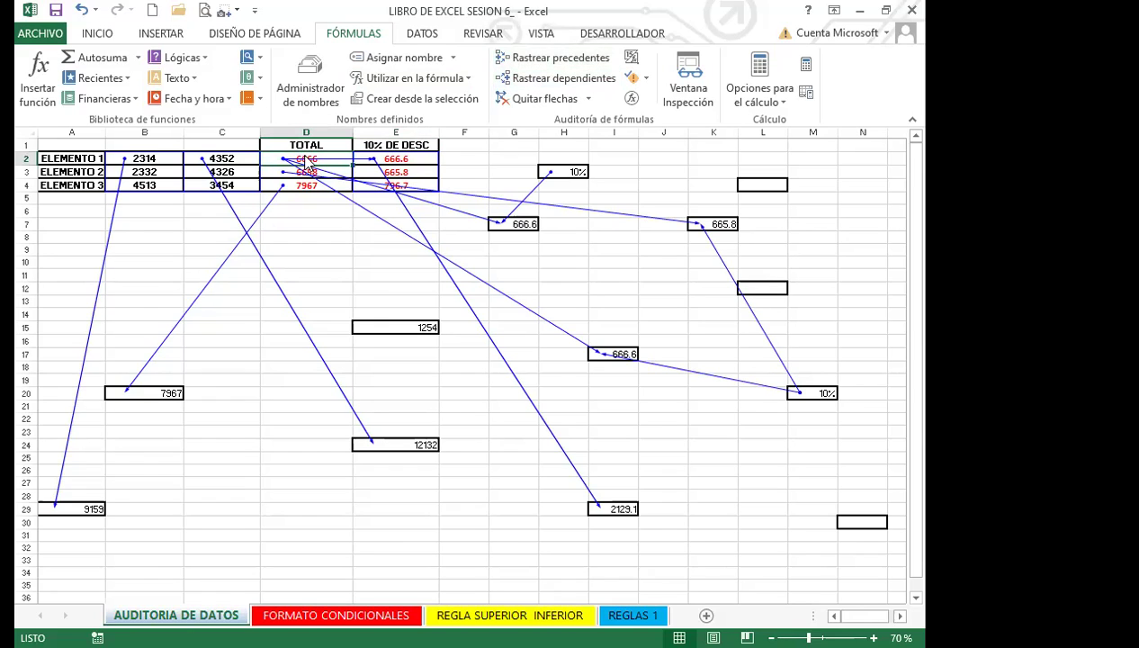
left_click(236, 157)
left_click(520, 81)
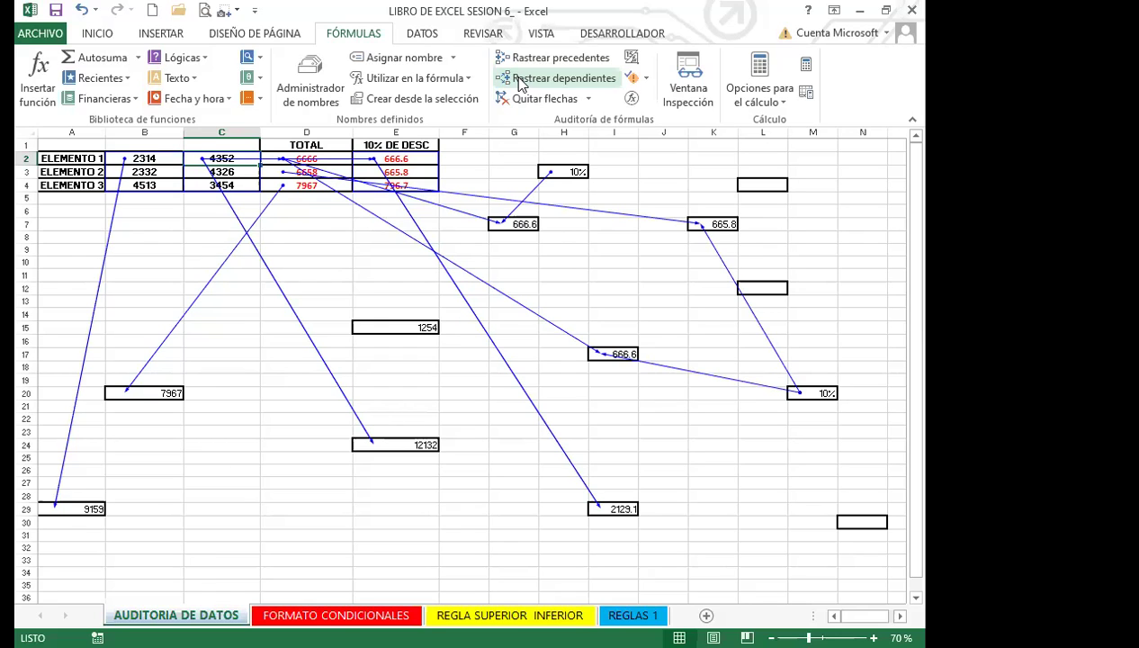
- Draw an arrow line from below cell D4 to cell E24, about 10.8 cm high and 4.5 cm wide
left_click(156, 37)
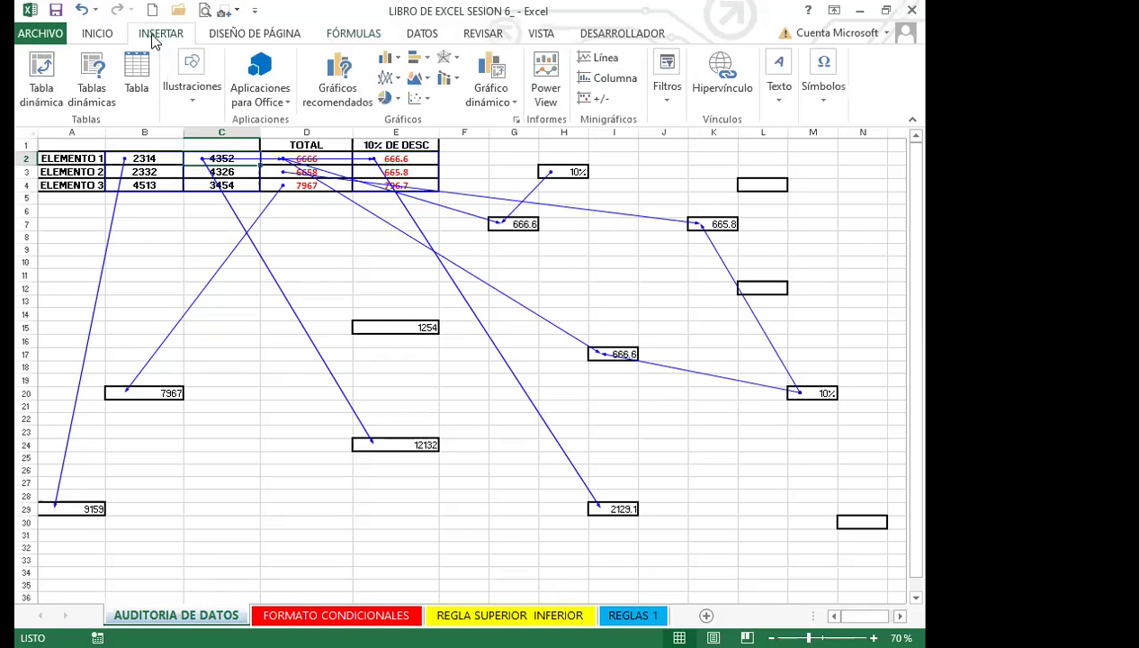
left_click(208, 106)
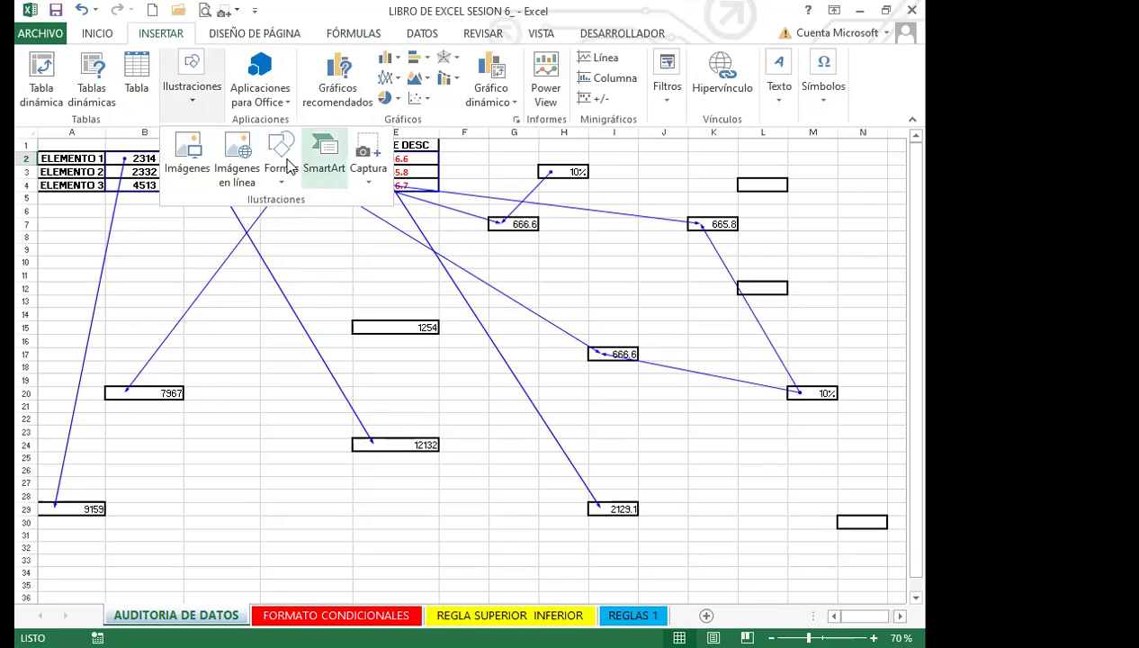
left_click(282, 184)
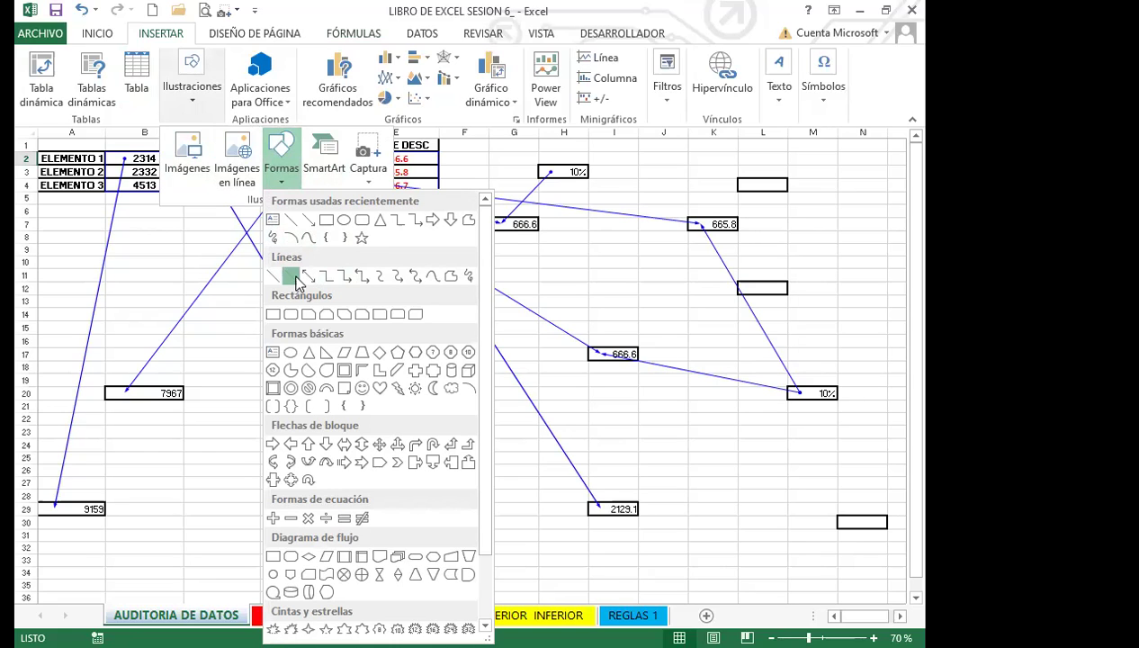
left_click(296, 282)
left_click_drag(306, 193, 410, 441)
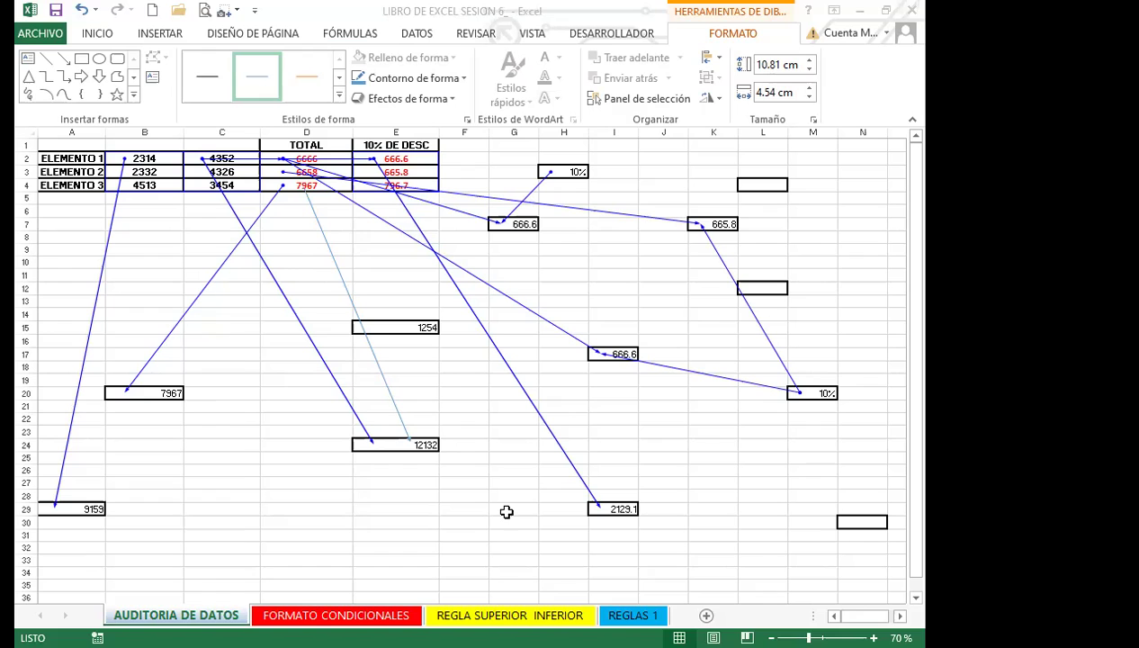
left_click(394, 523)
- Paste the copied picture of the traced worksheet below the data, starting around row 38 in column B
scroll(153, 504, "down", 7)
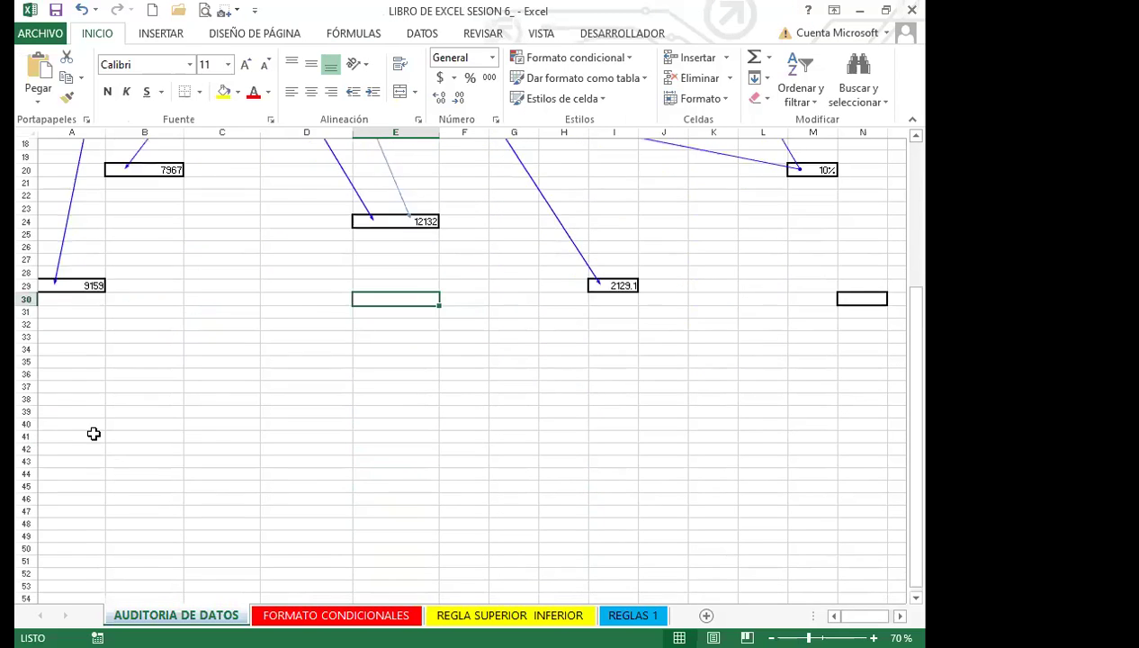
left_click(117, 349)
left_click(38, 67)
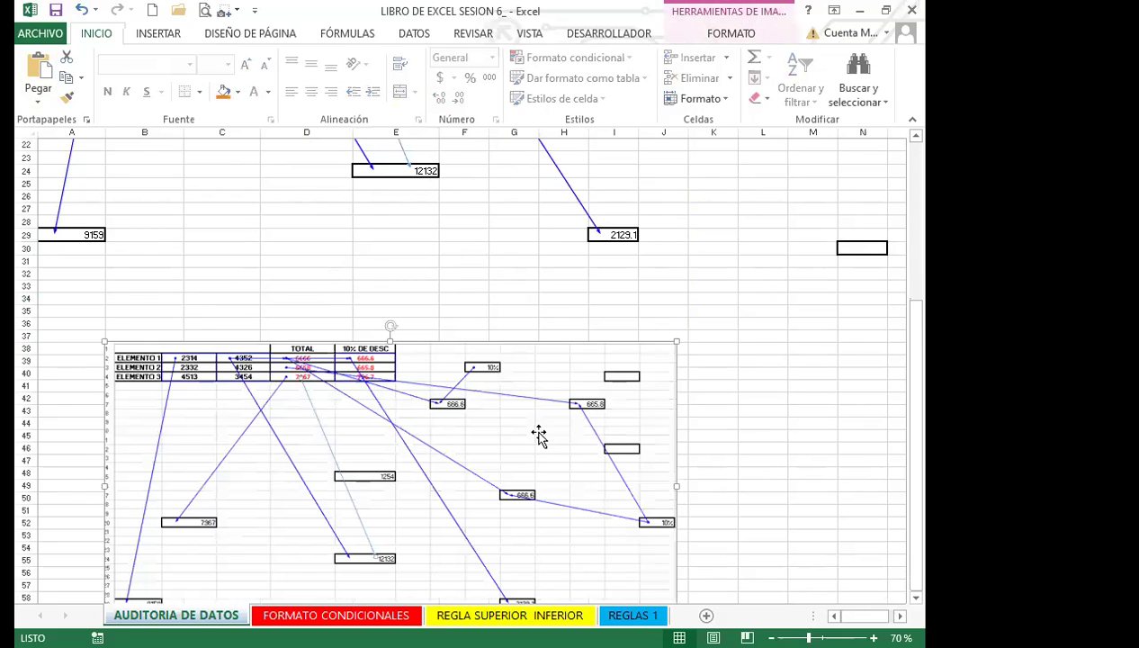
scroll(428, 508, "down", 4)
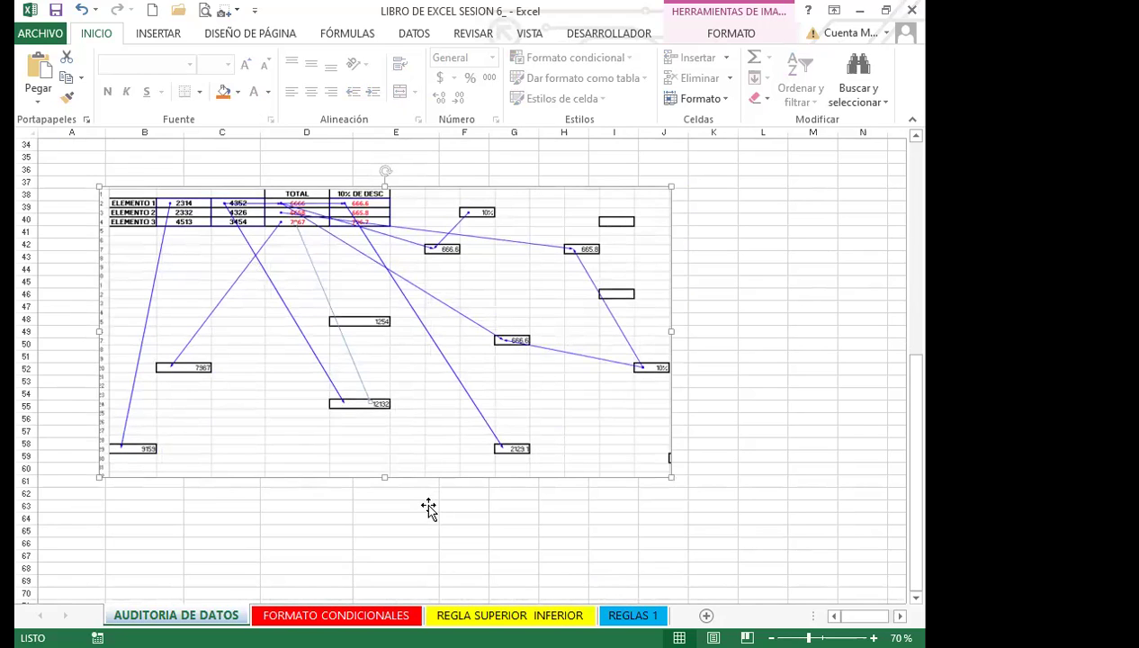
scroll(424, 499, "up", 10)
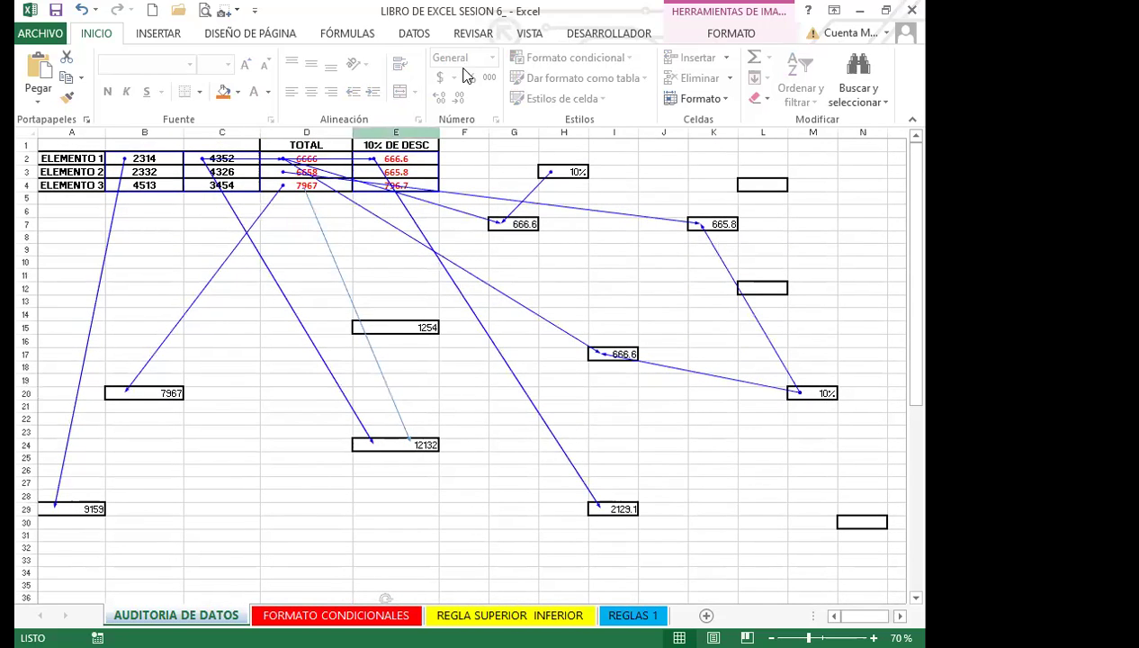
left_click(333, 33)
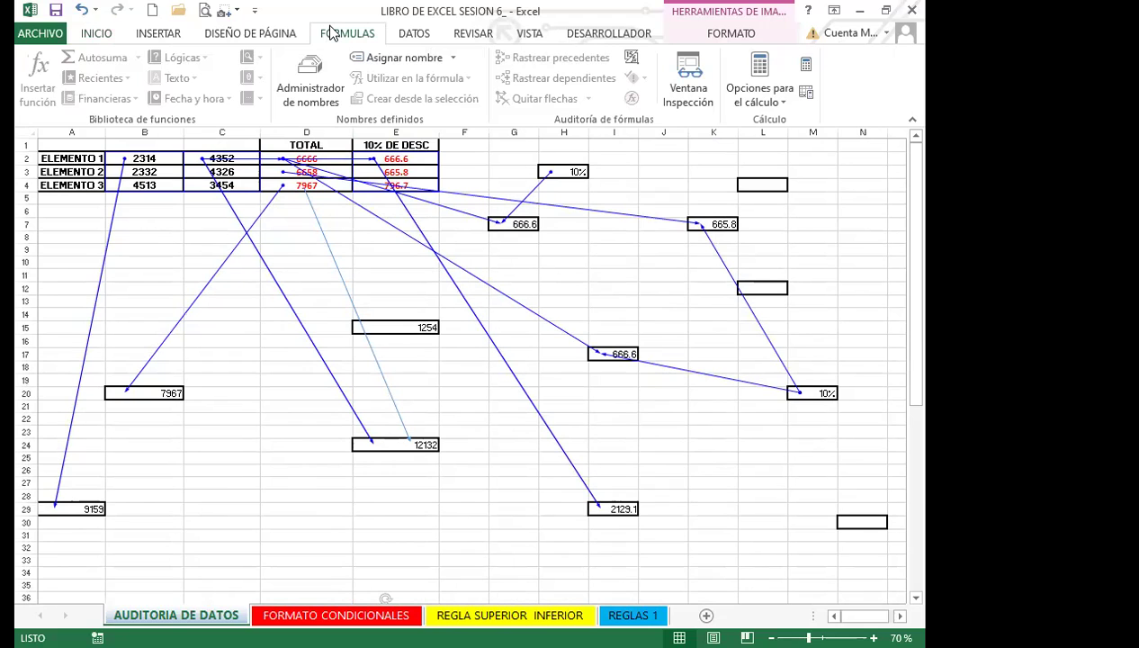
left_click(529, 33)
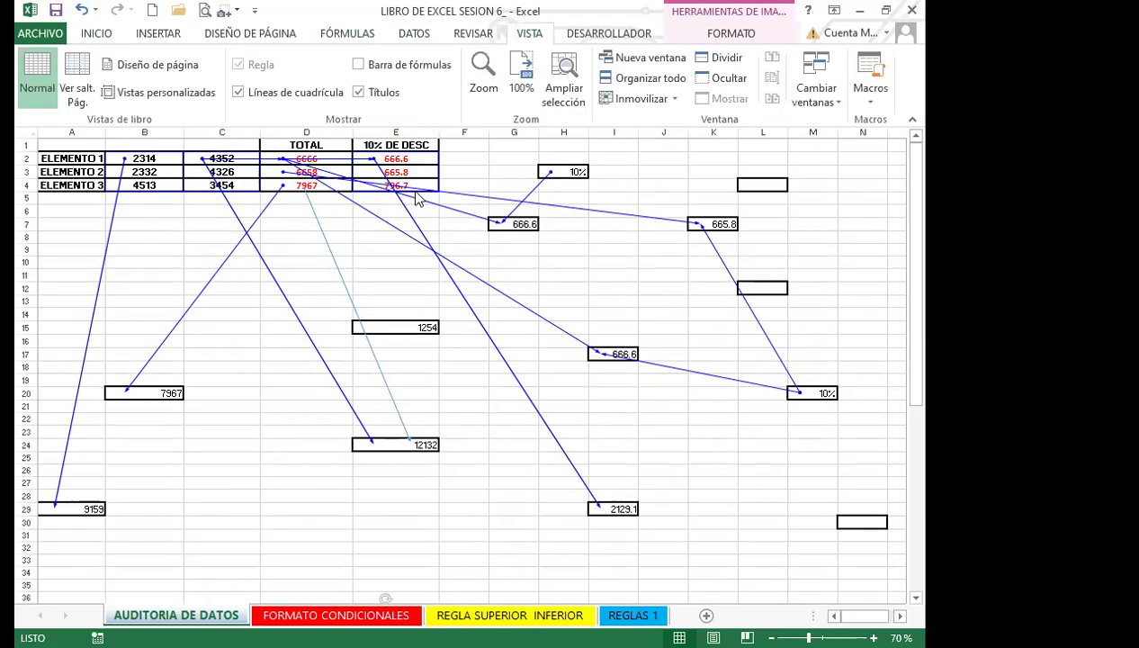
scroll(477, 414, "down", 9)
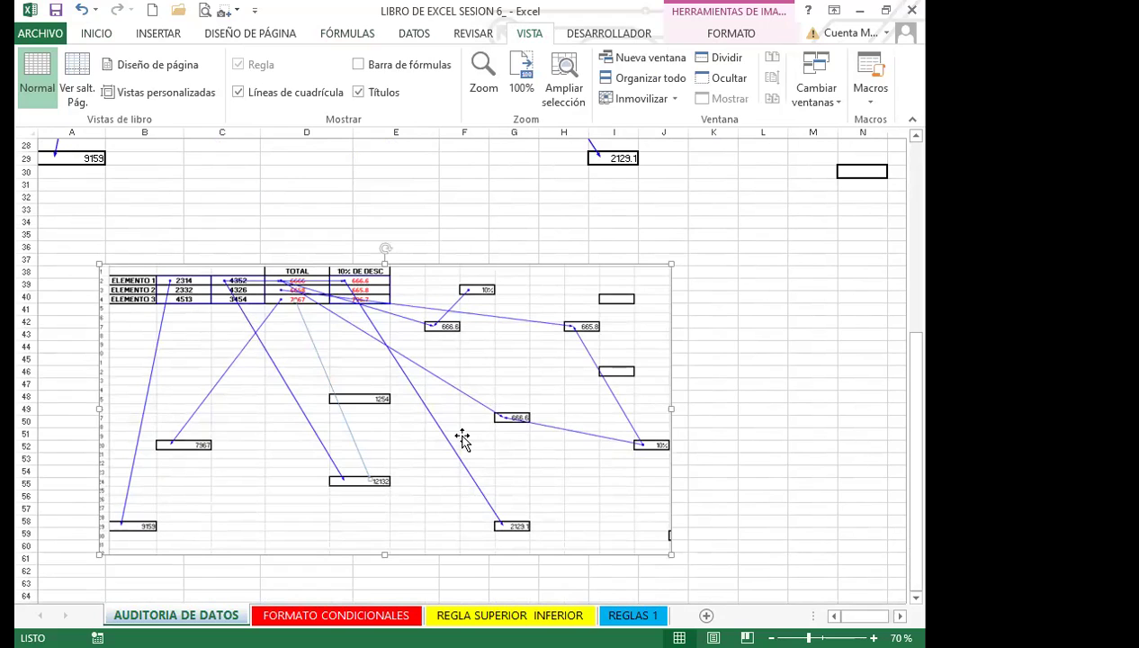
scroll(466, 447, "up", 9)
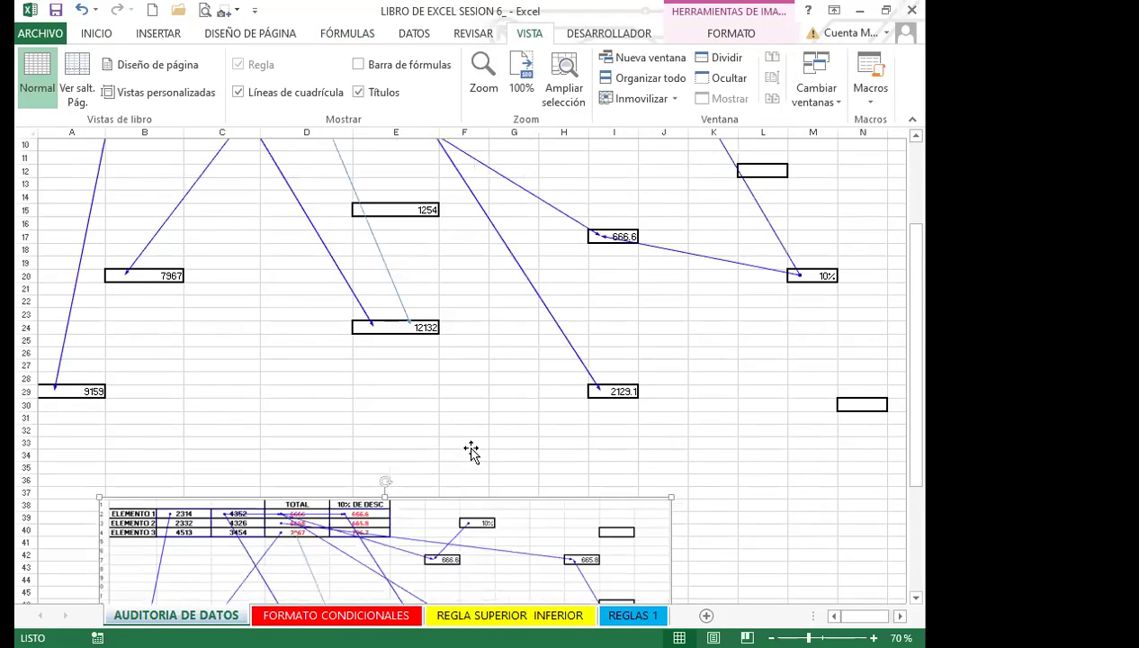
- Remove all the trace arrows from the sheet and delete the drawn arrow line between cells D4 and E24
left_click(452, 454)
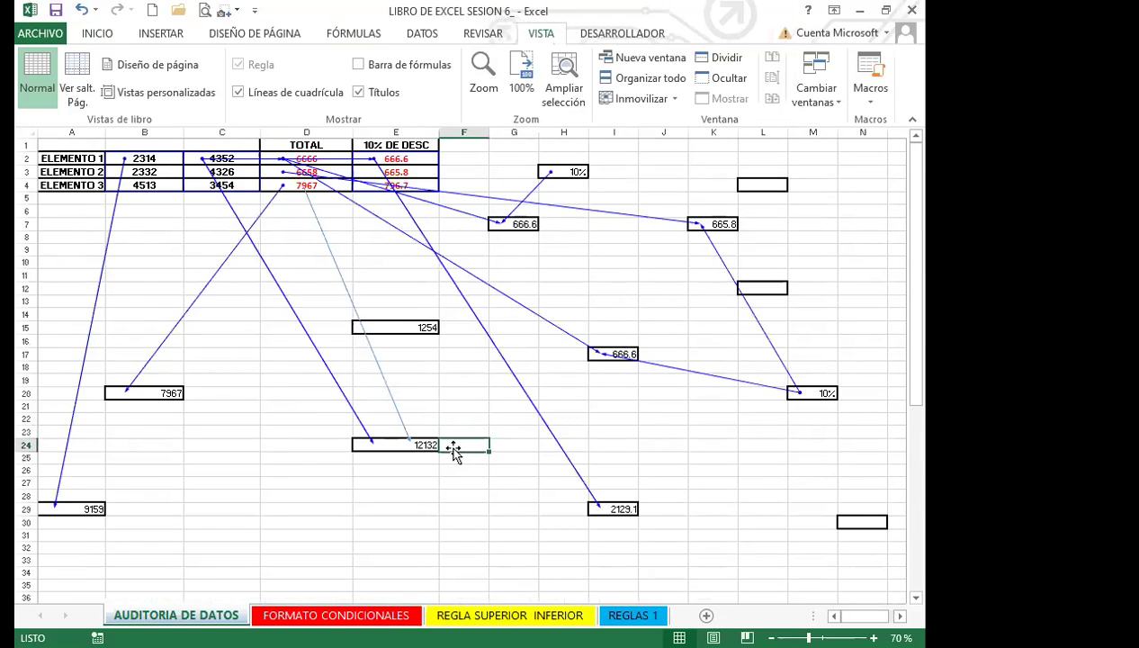
left_click(351, 34)
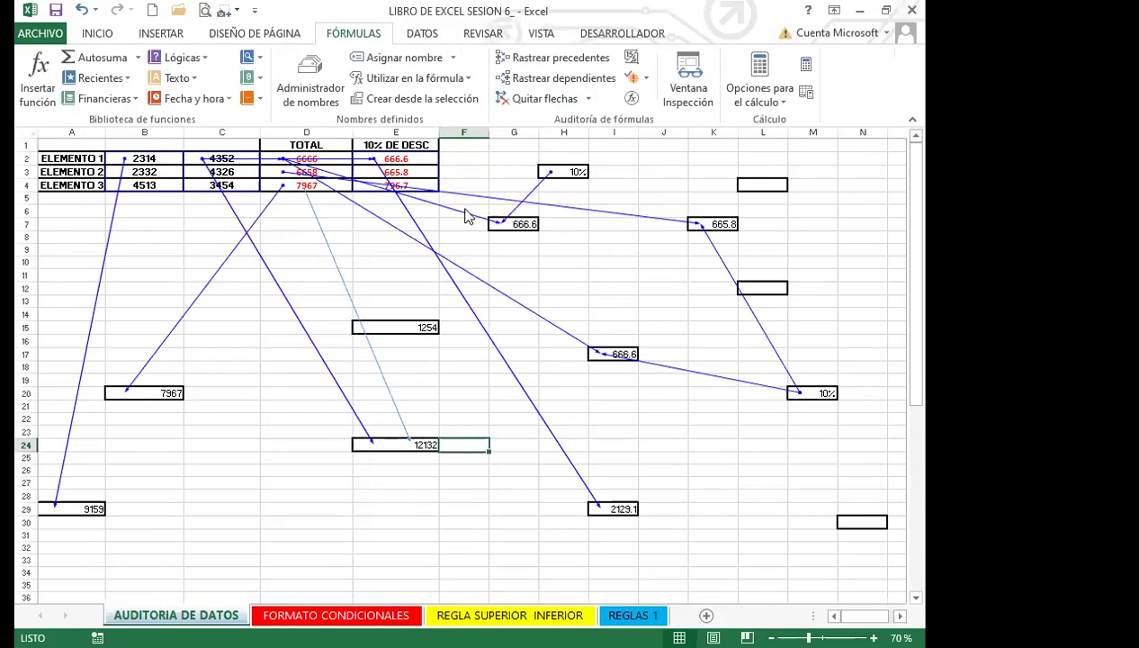
left_click(544, 101)
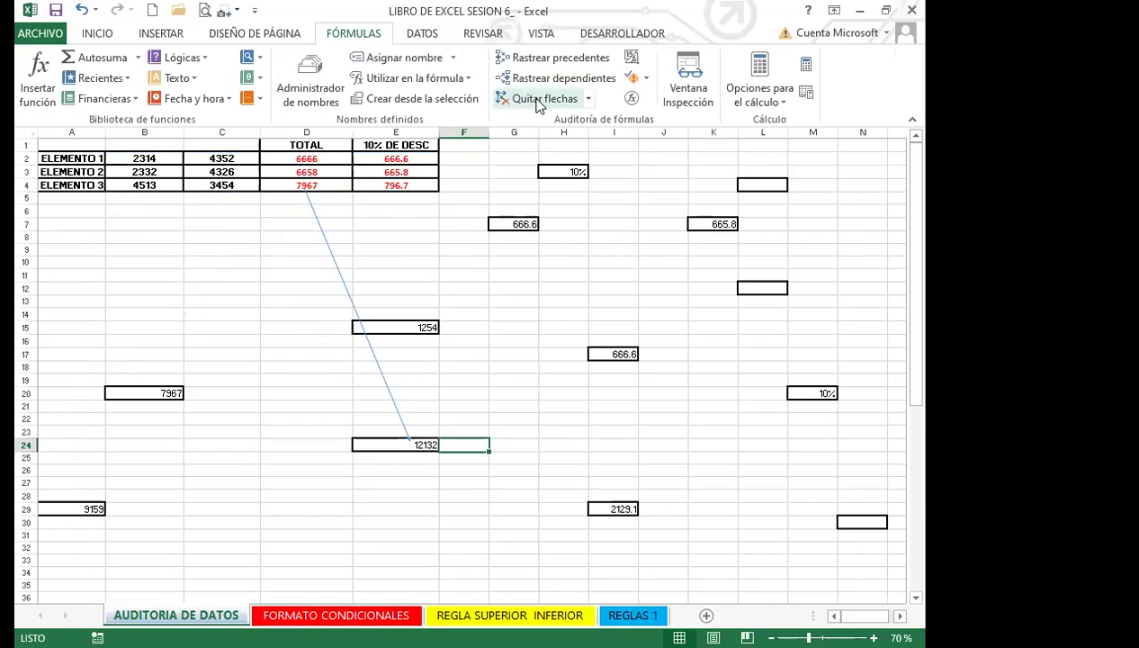
left_click(325, 238)
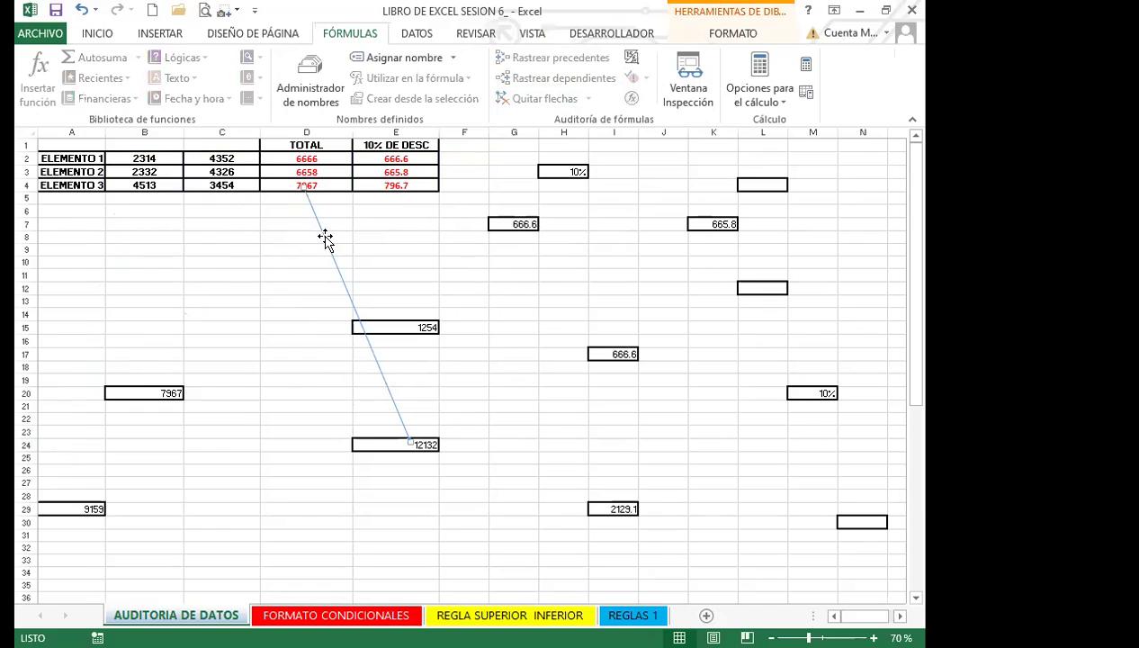
key("Delete")
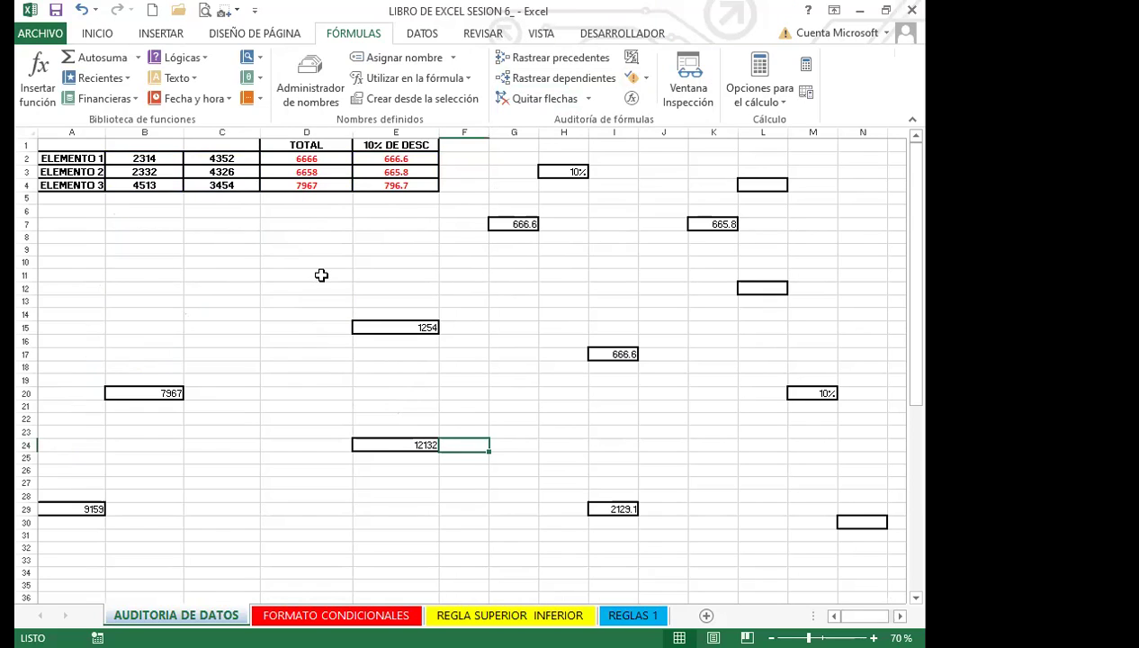
left_click(321, 275)
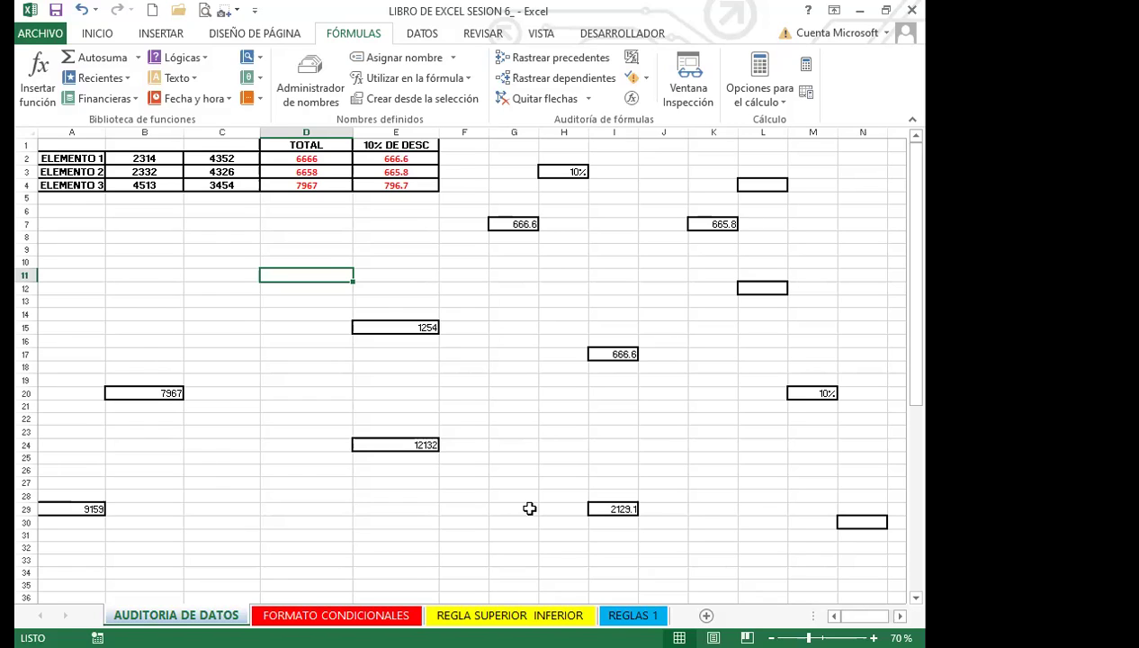
- Make the formula bar visible on the AUDITORIA DE DATOS sheet
left_click(514, 497)
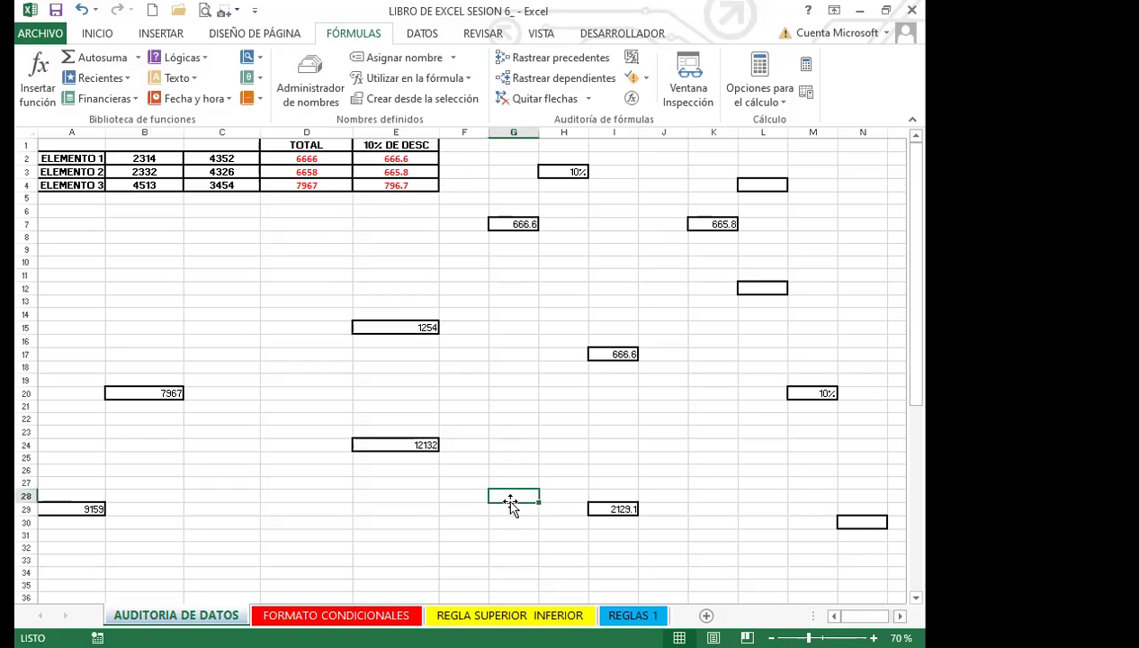
scroll(508, 508, "down", 2)
scroll(503, 515, "down", 10)
left_click_drag(543, 497, 538, 504)
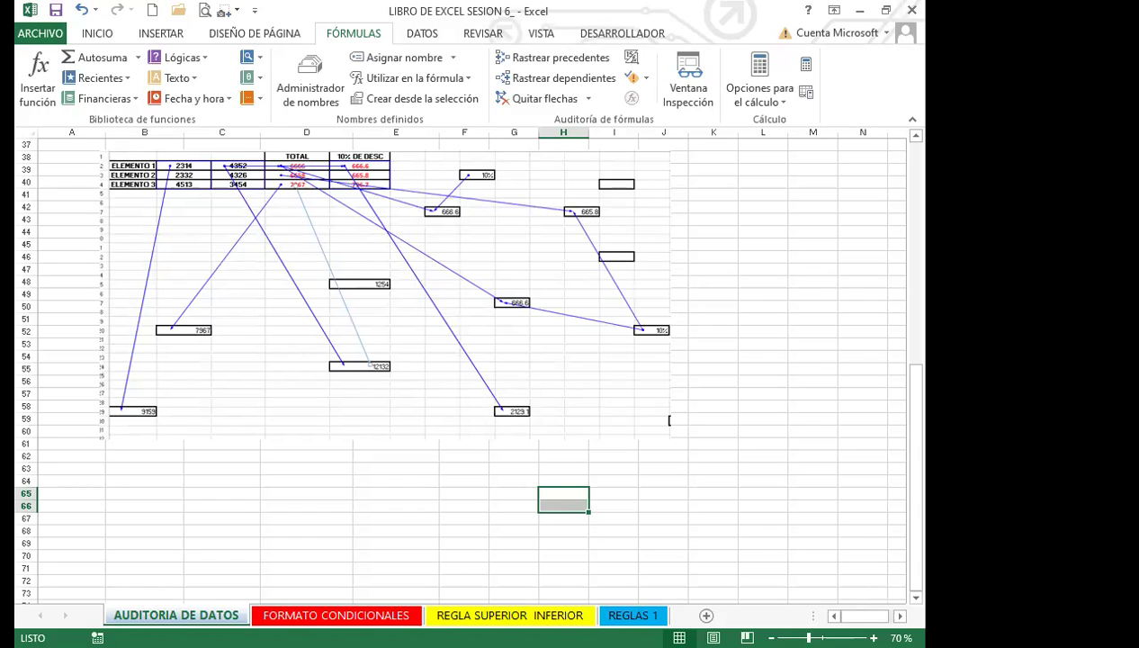
left_click(535, 34)
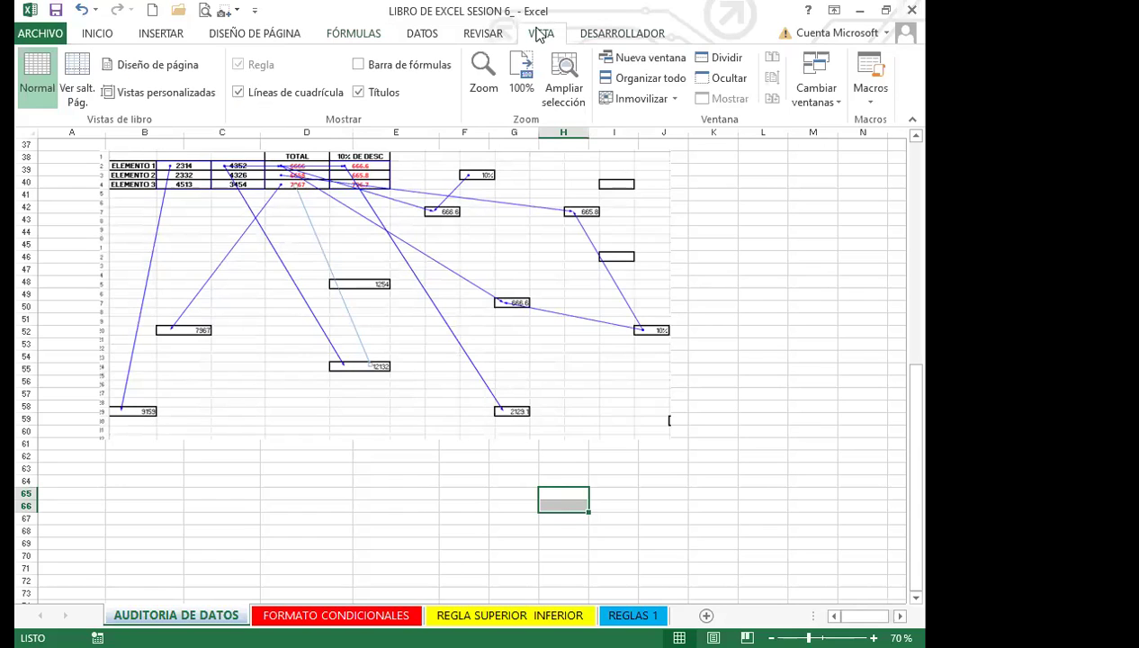
left_click(358, 65)
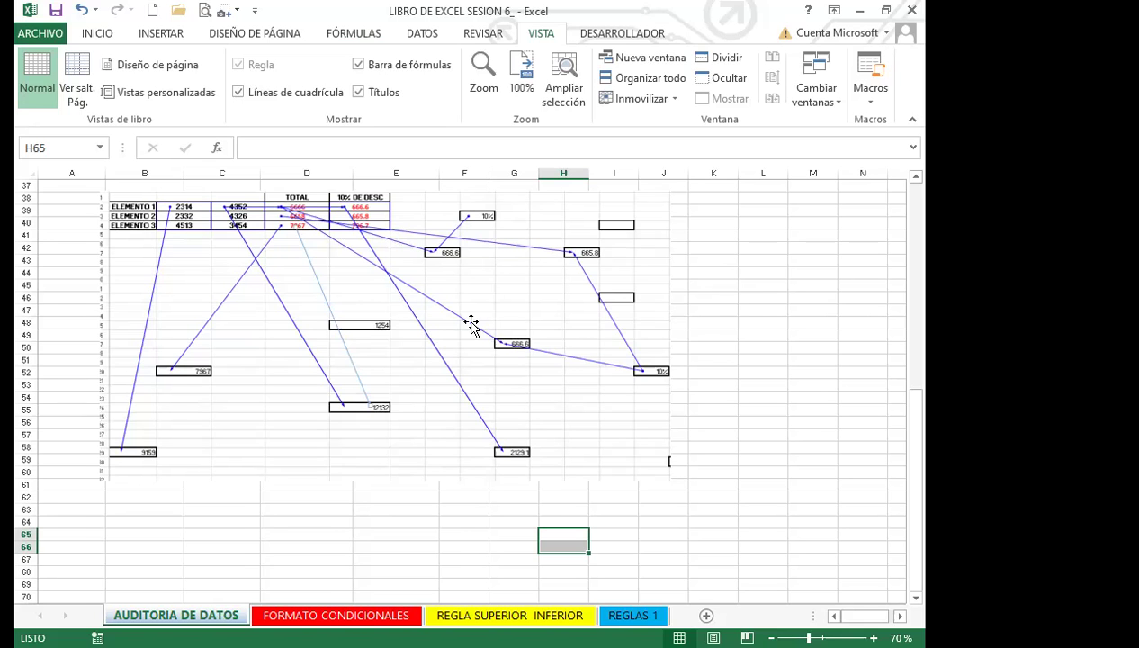
- Inspect the contents of cells E15, G7 and B20 in the formula bar
scroll(471, 326, "up", 12)
left_click(380, 368)
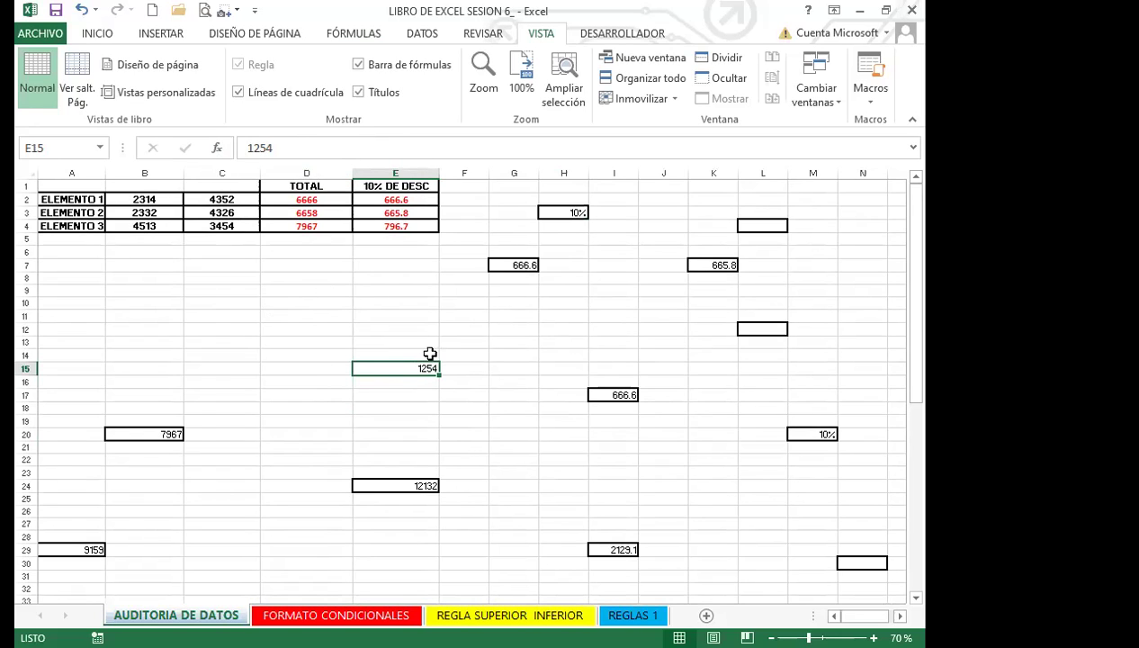
left_click(305, 151)
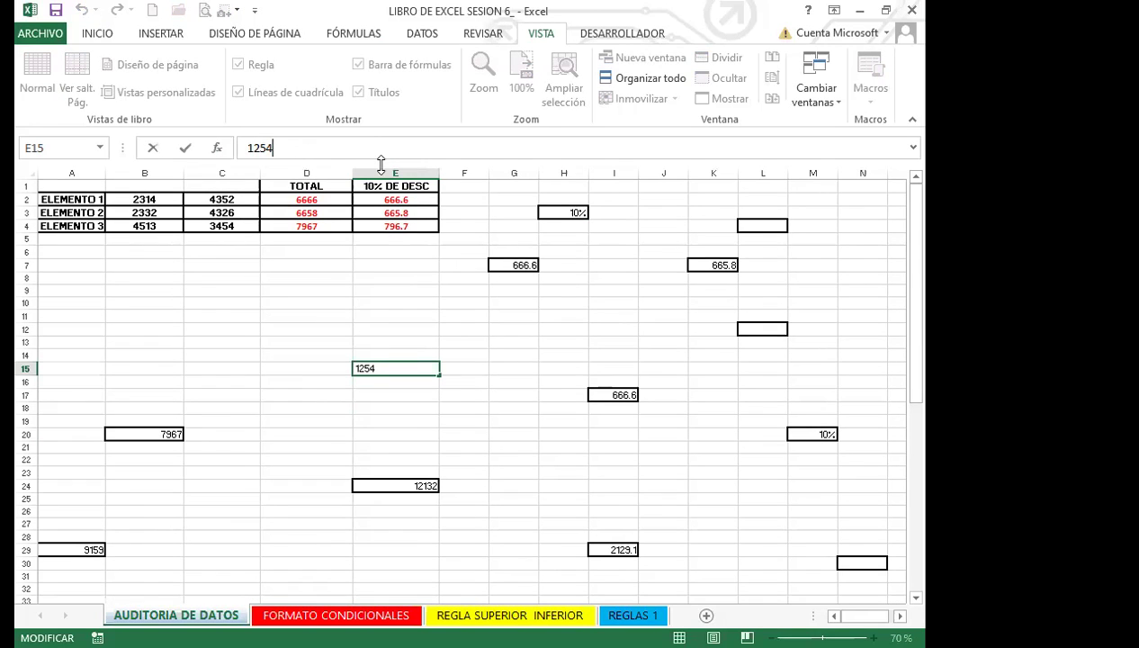
left_click(511, 264)
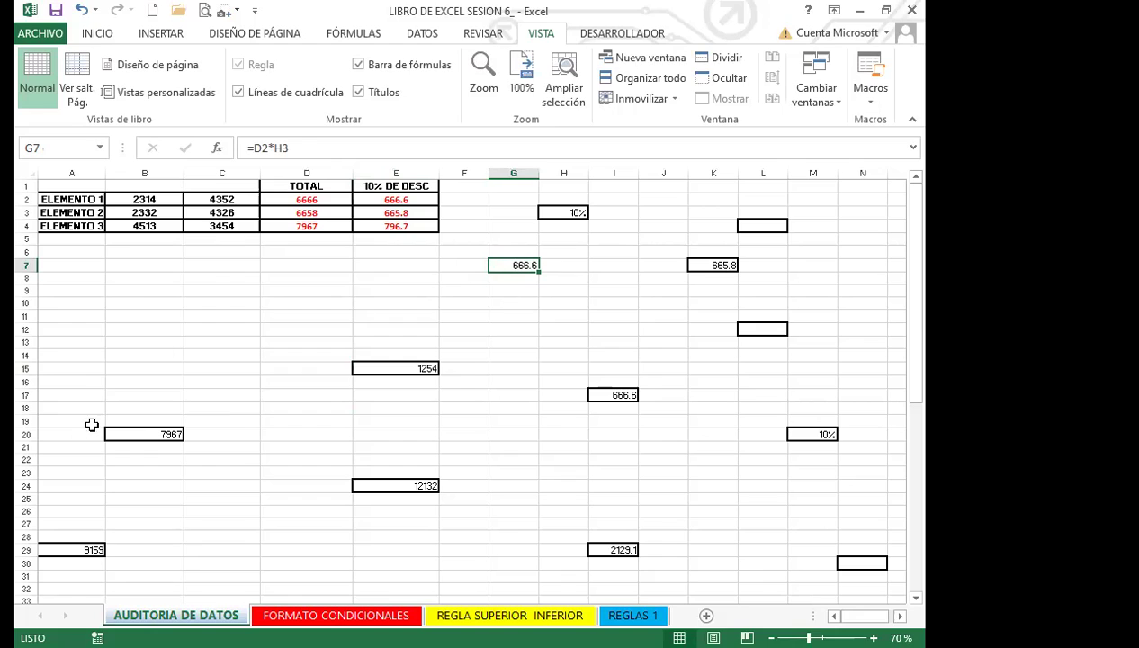
left_click(141, 431)
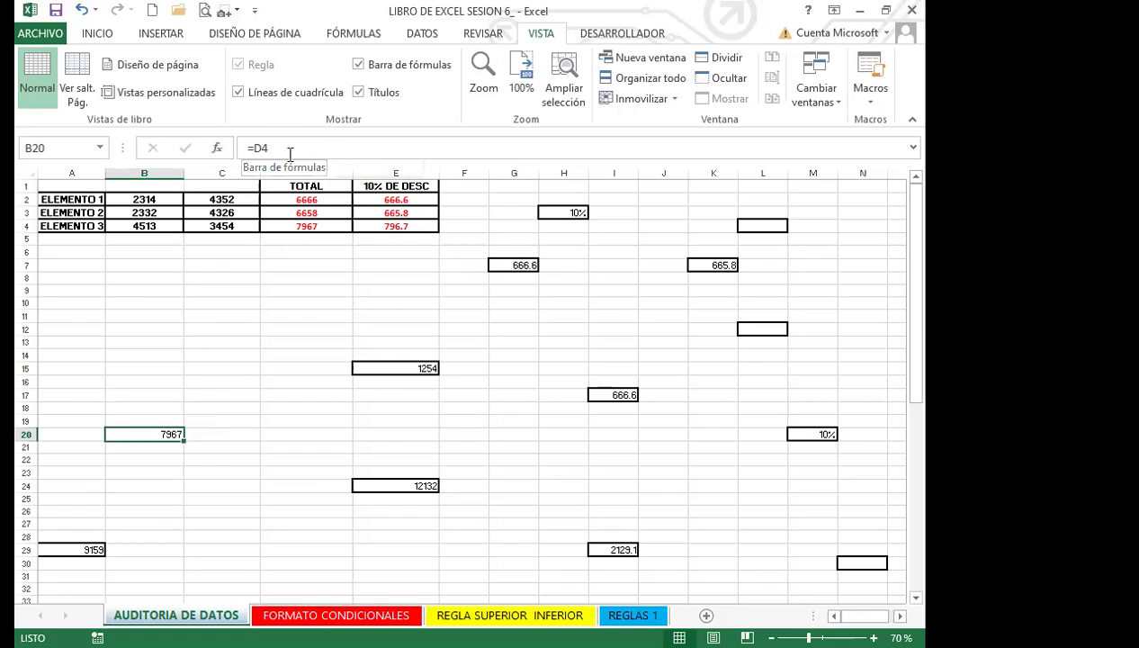
- Enter the formula =C4 in cell D14 and trace its precedents
left_click(351, 34)
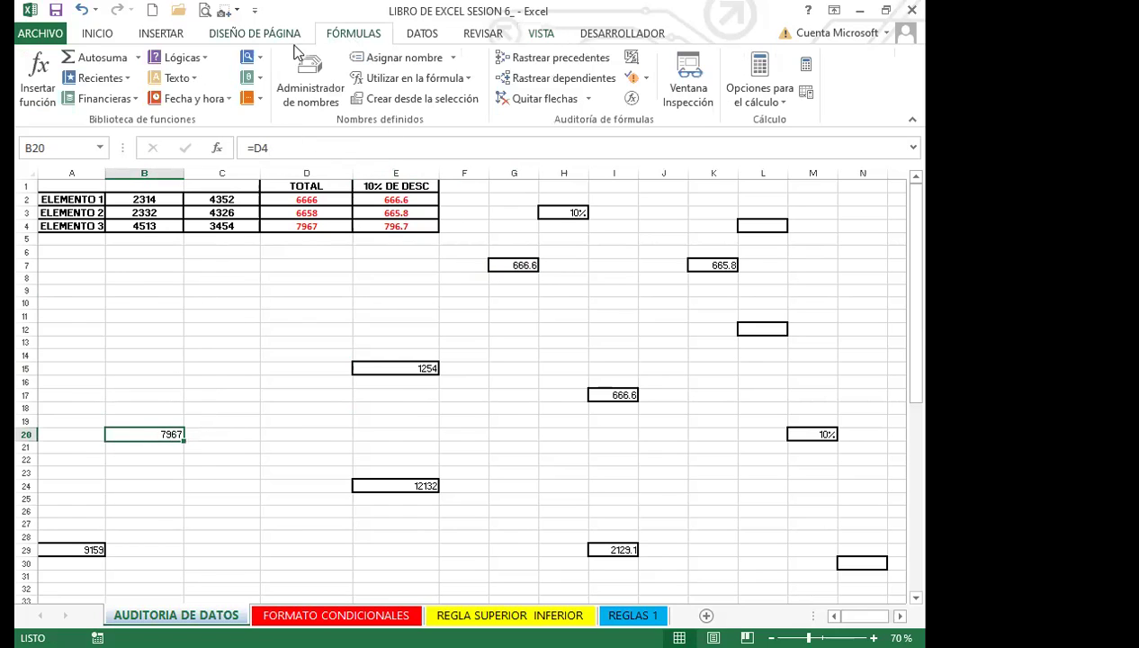
left_click(538, 56)
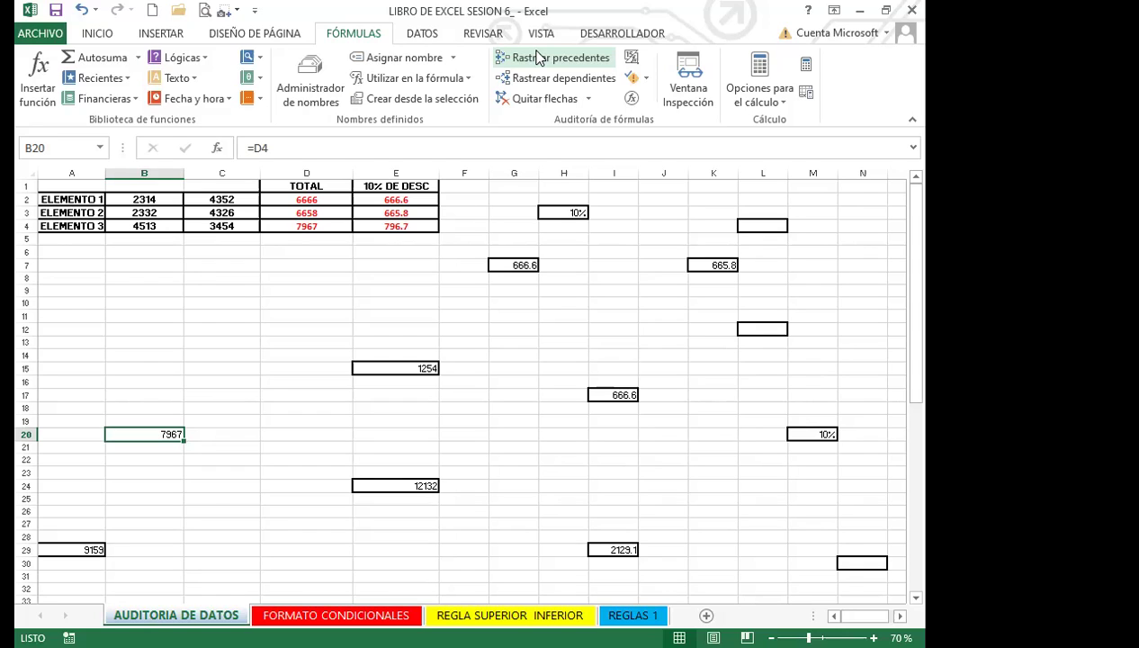
left_click(291, 358)
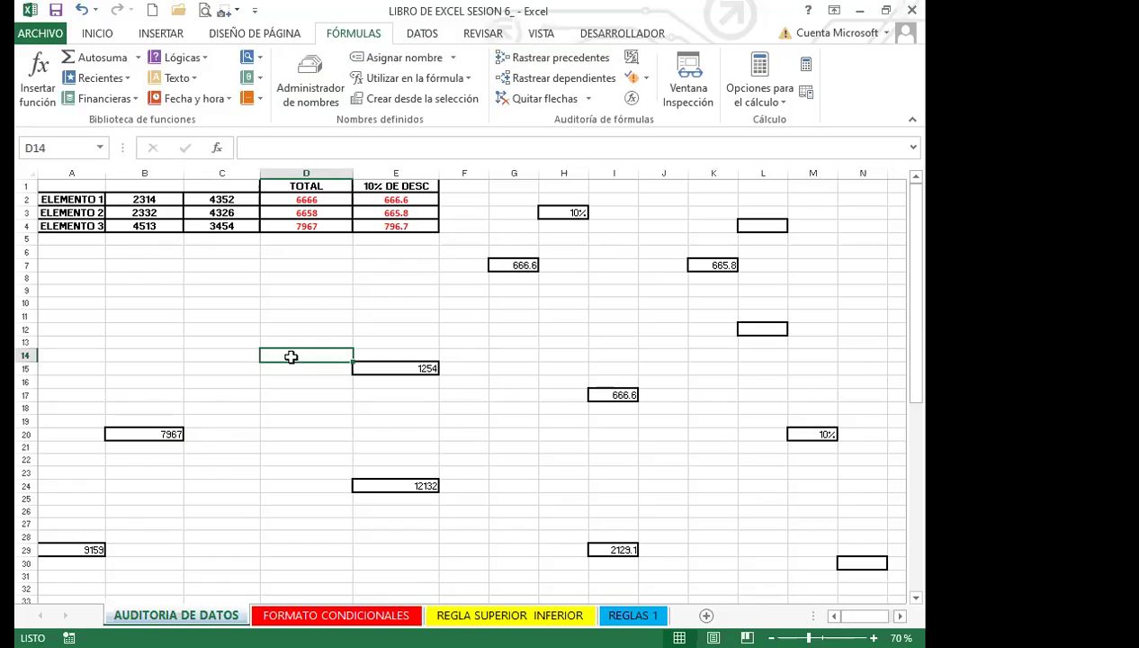
type("=")
left_click(205, 227)
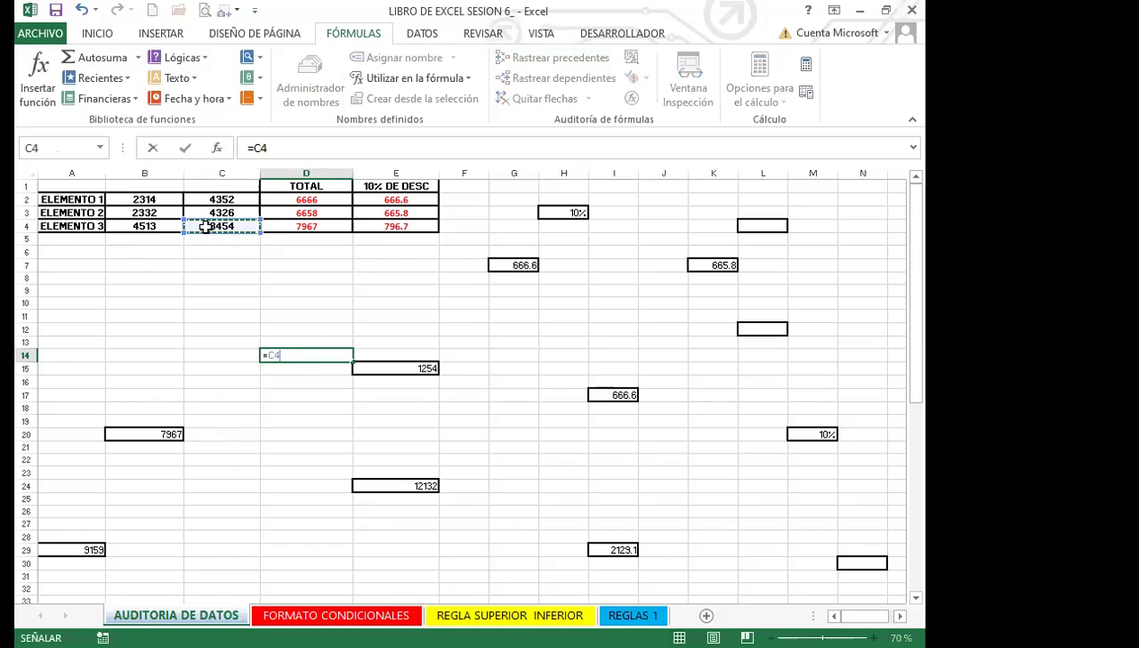
key("Return")
left_click(293, 356)
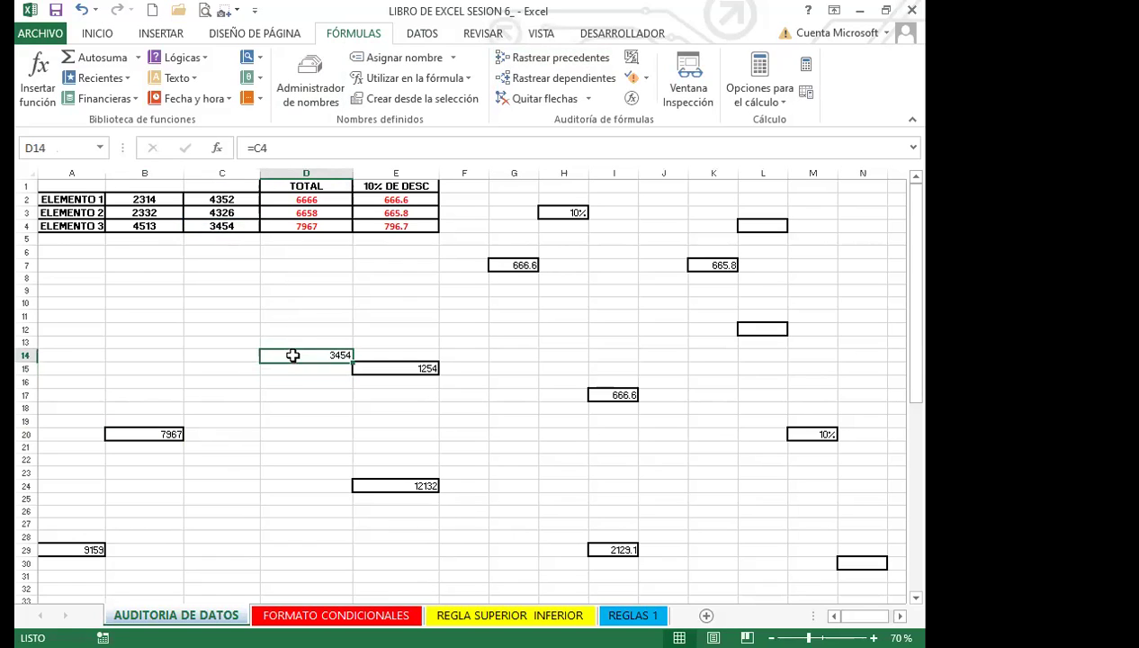
left_click(538, 64)
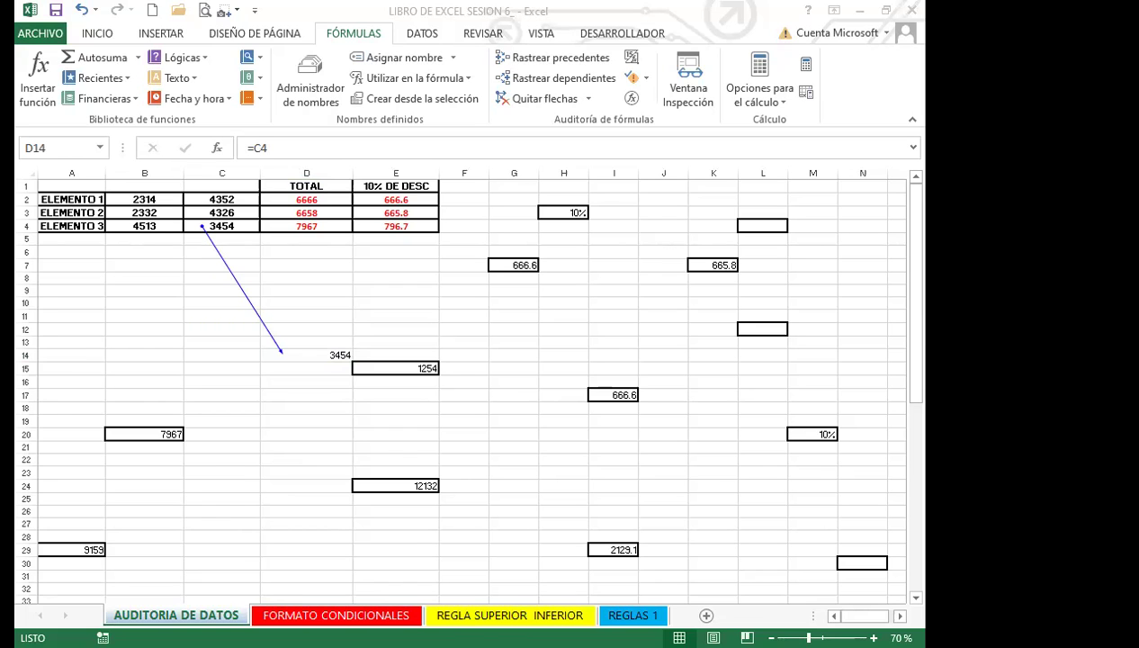
- Switch to the presentation and view the slides defining conditional formatting and its cell highlighting rules
key("alt+Tab")
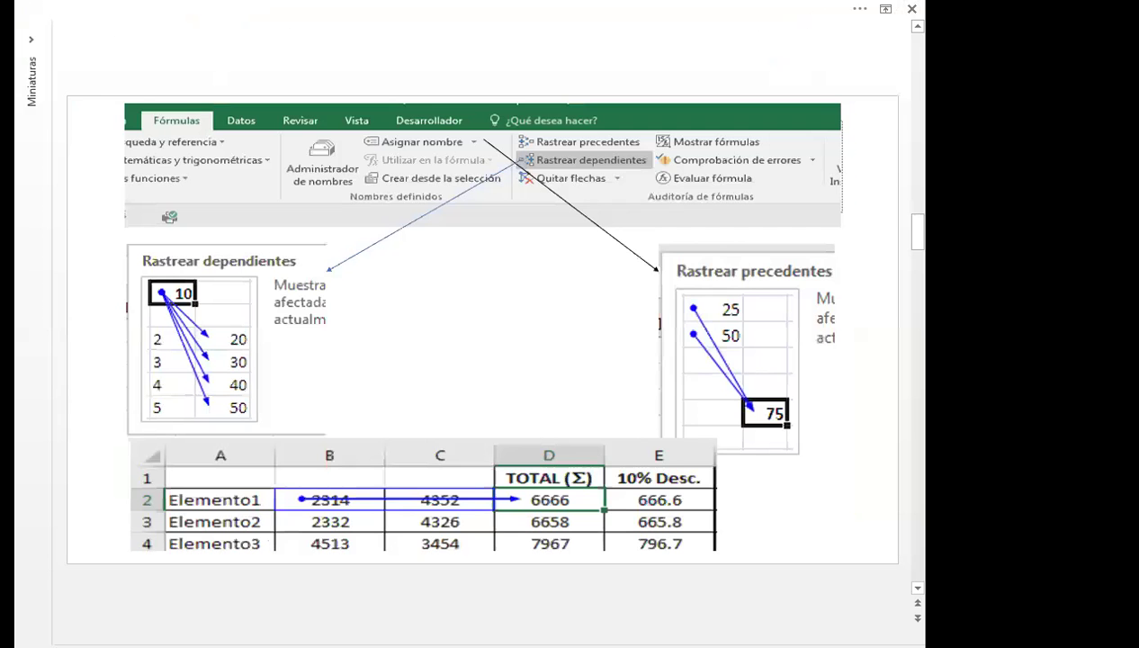
scroll(507, 448, "down", 1)
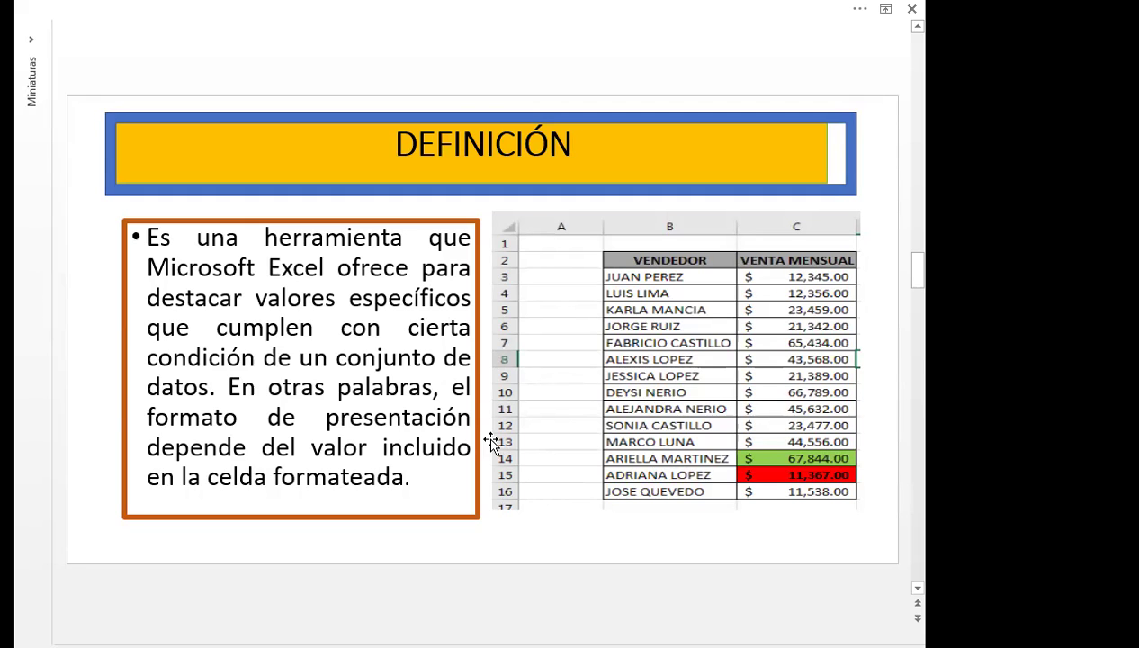
scroll(491, 442, "down", 1)
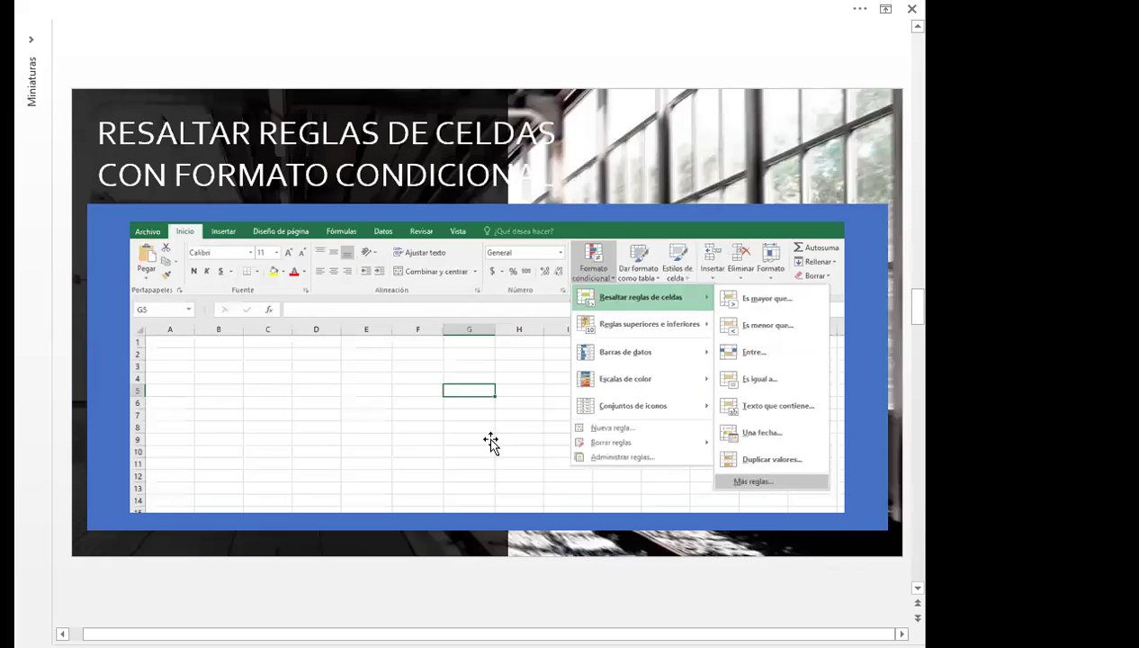
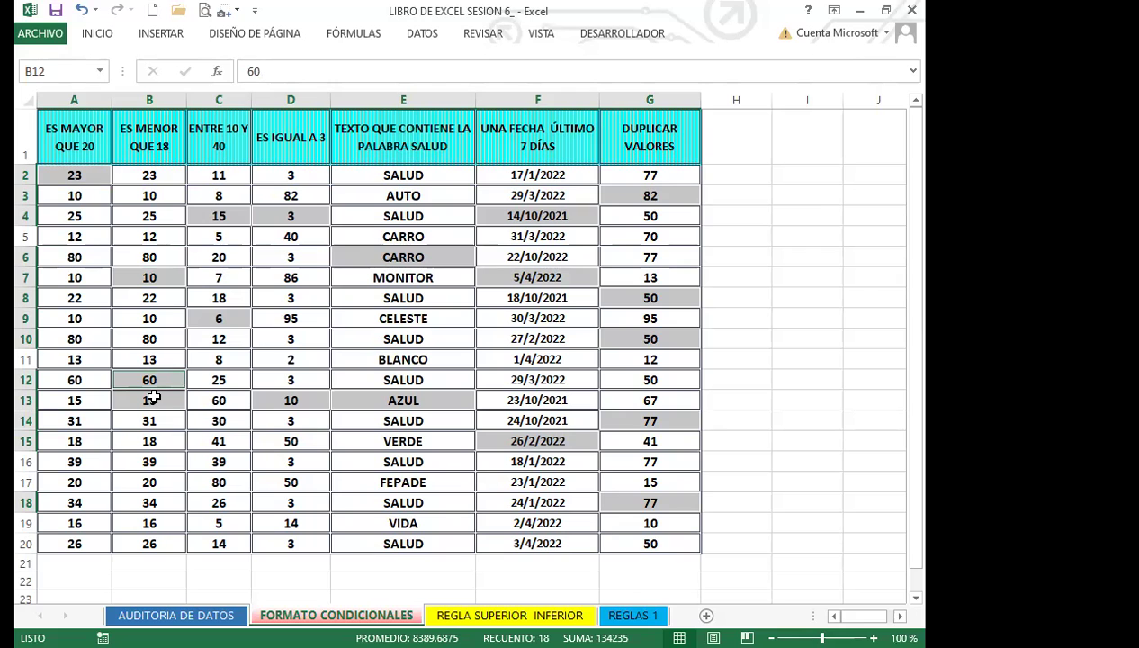
- Review the Fuente, Borde and Relleno options of the cell formatting dialog on the FORMATO CONDICIONALES sheet, leaving the cells unformatted
double_click(97, 33)
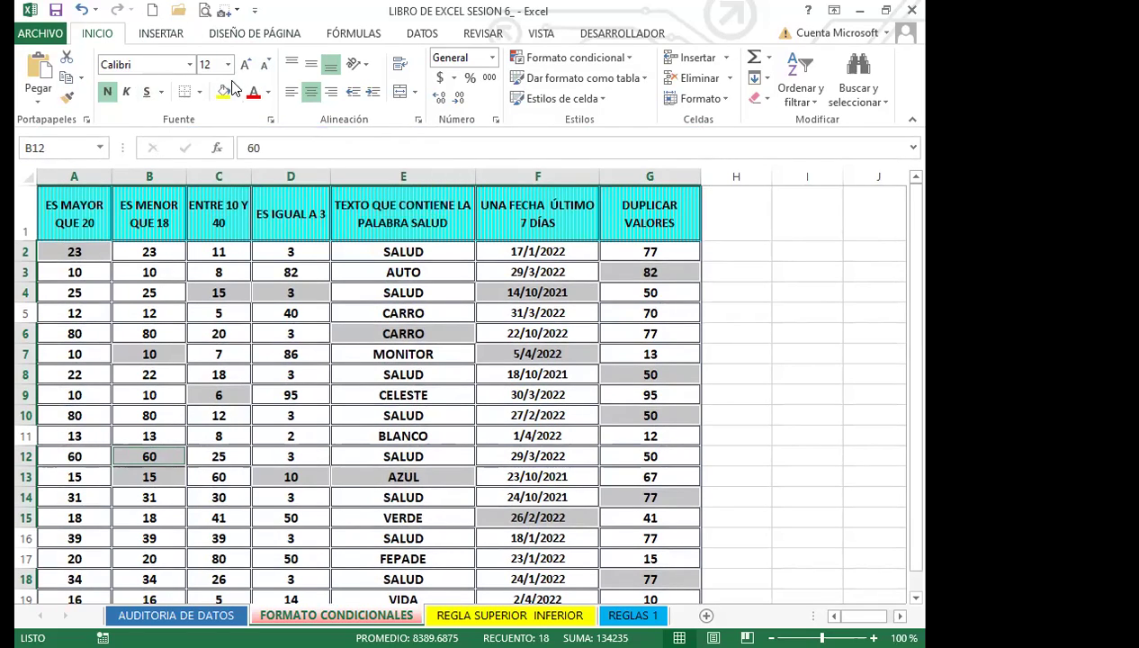
left_click(271, 119)
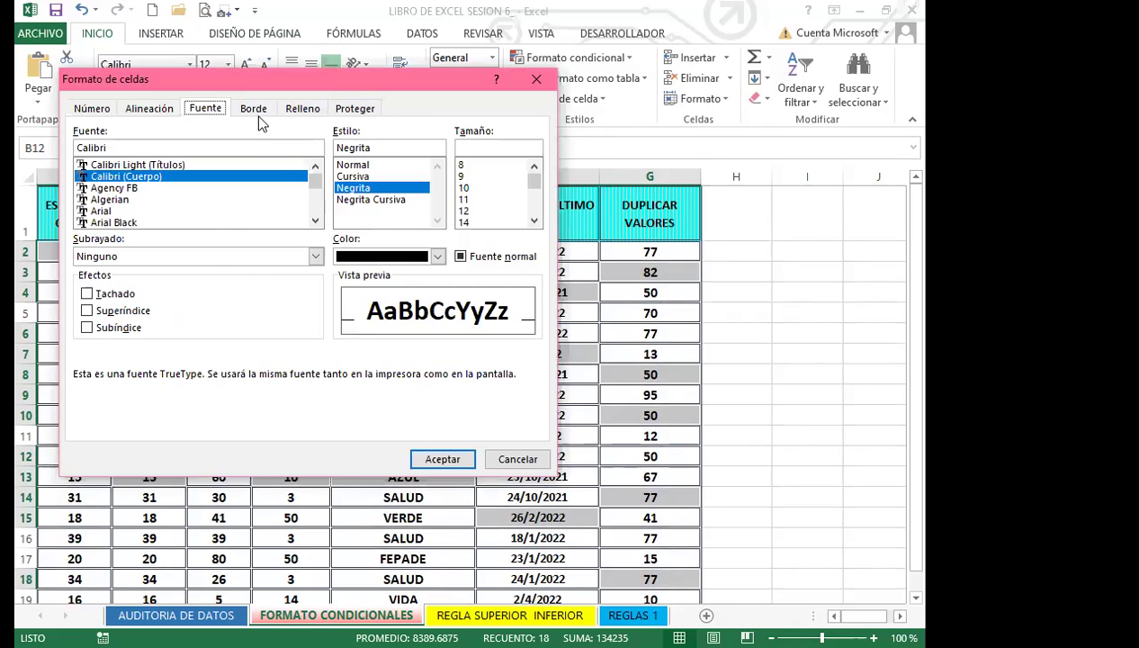
left_click(253, 108)
left_click(302, 108)
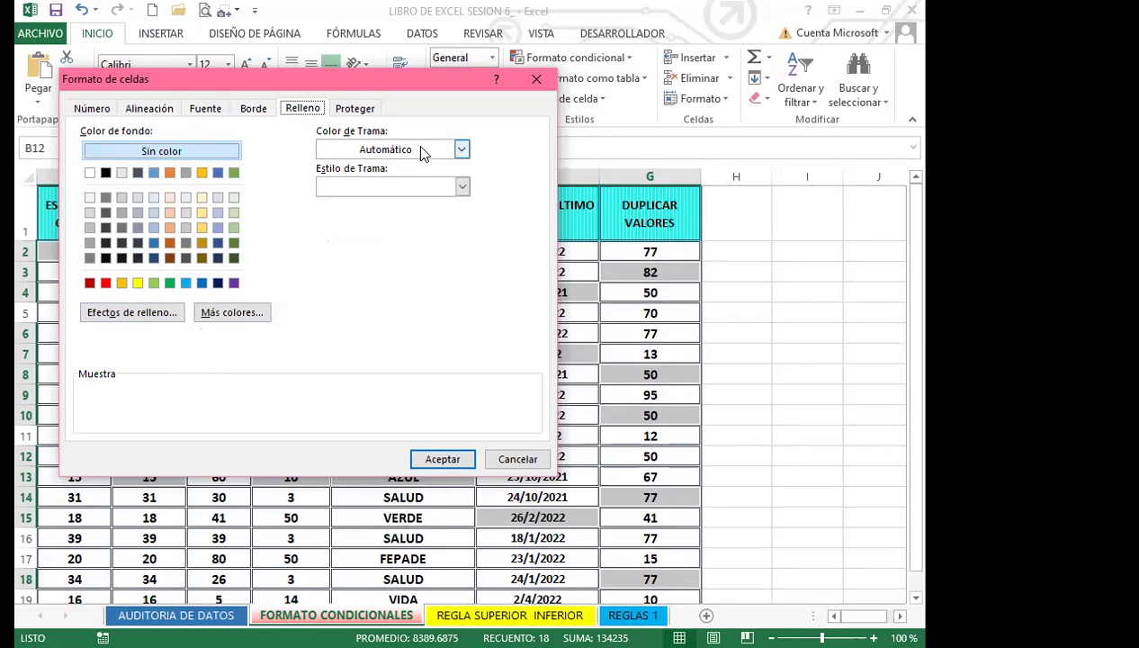
left_click(536, 80)
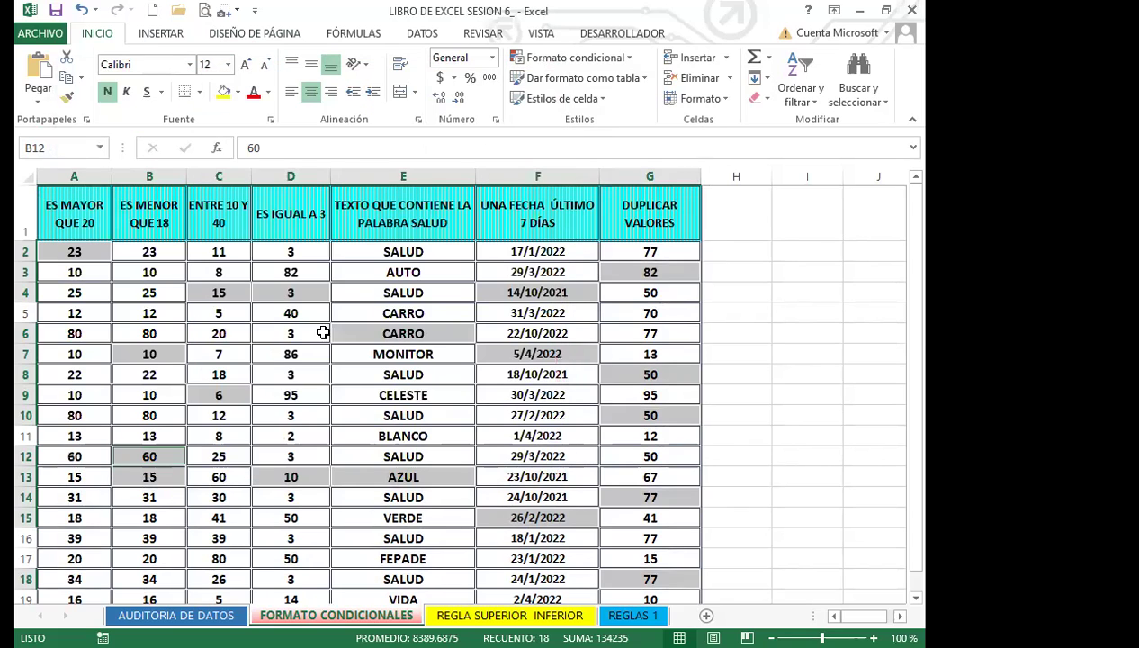
left_click(281, 503)
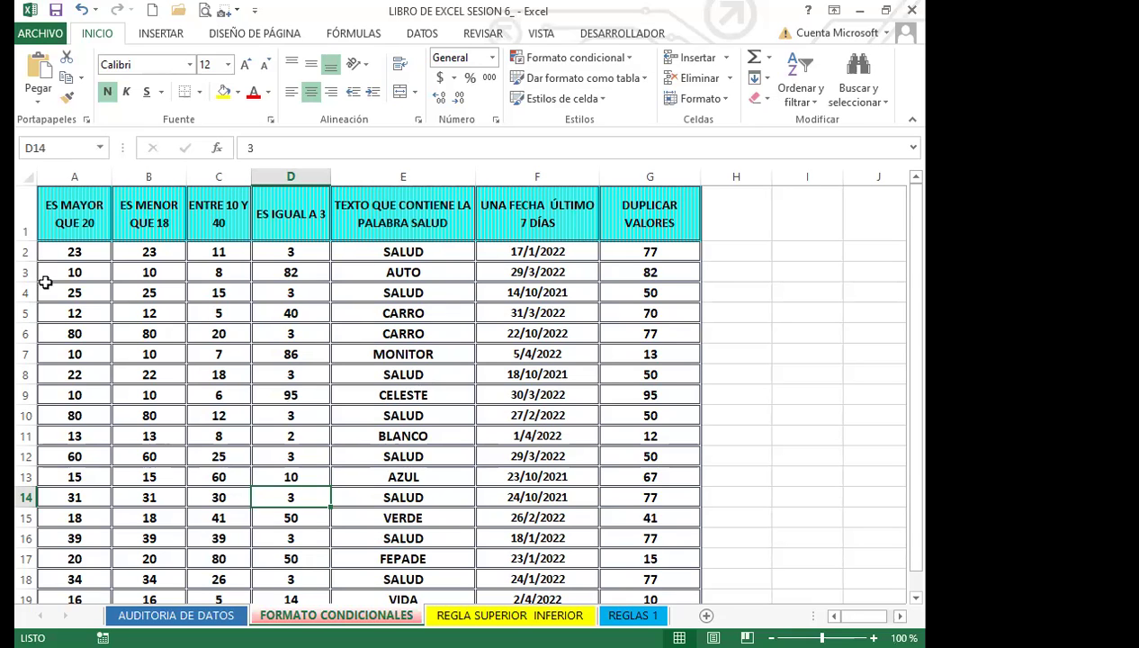
- Start an "Es mayor que" highlighting rule on cells A2:A20 with 20 as the threshold
left_click_drag(77, 252, 78, 566)
scroll(71, 477, "up", 1)
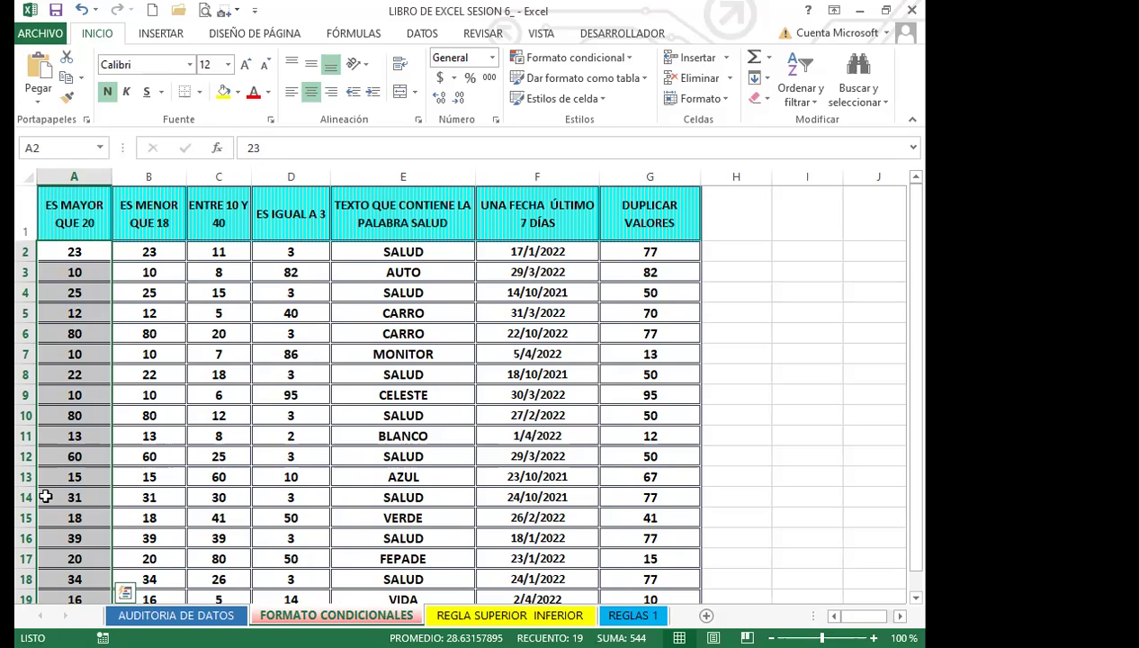
left_click(634, 60)
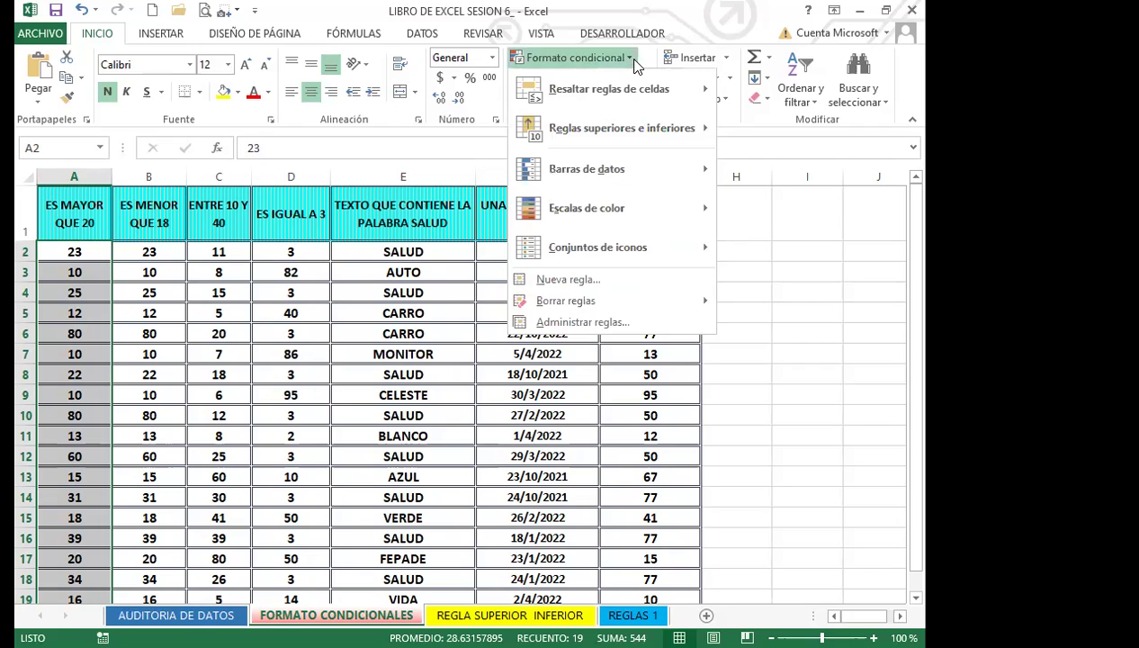
mouse_move(636, 95)
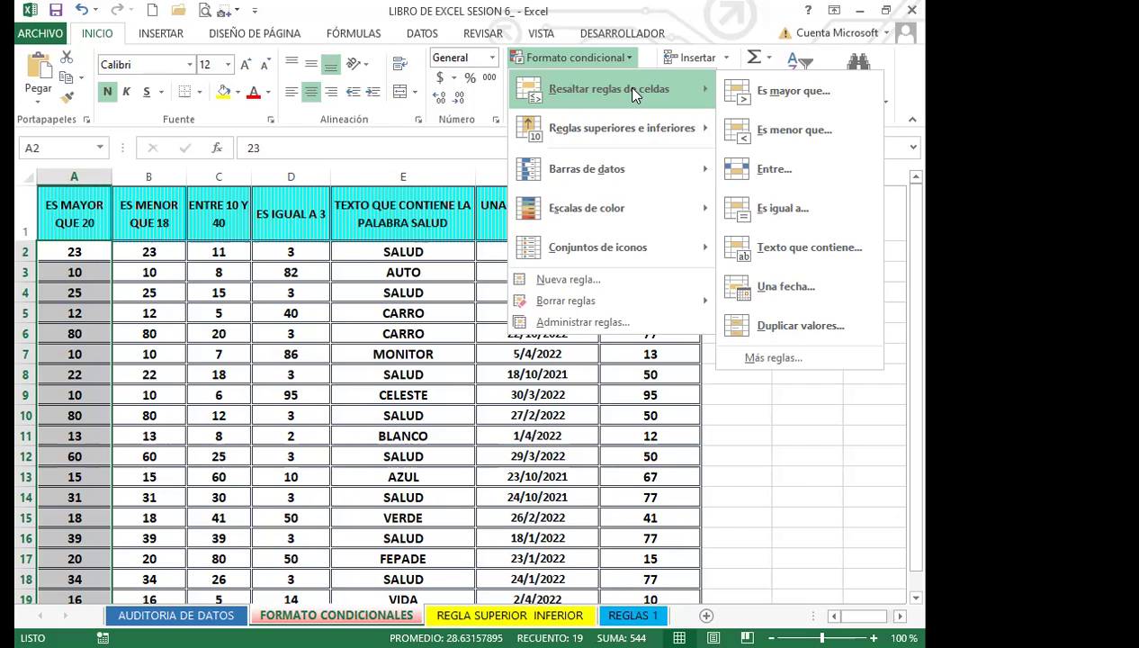
left_click(784, 94)
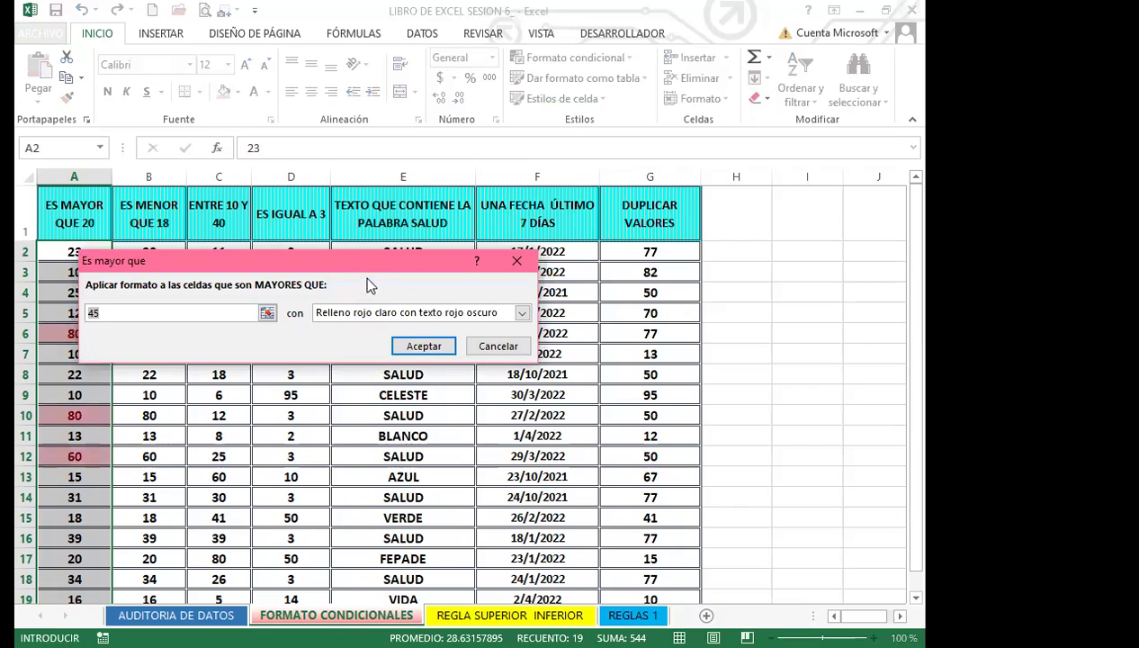
left_click_drag(367, 265, 567, 258)
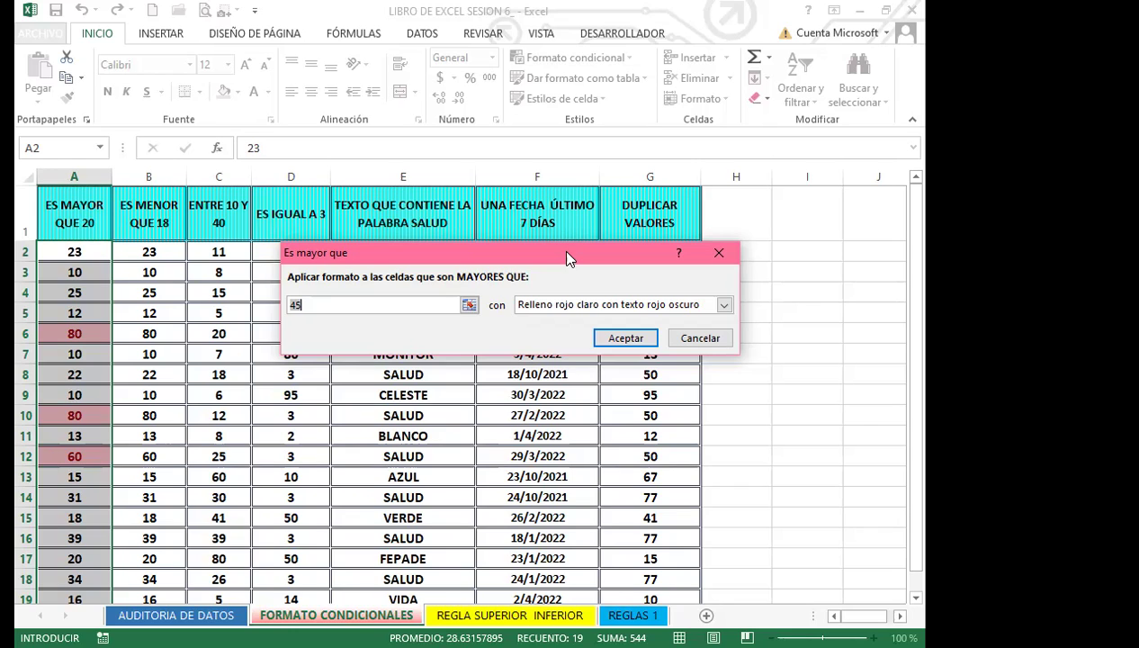
type("20")
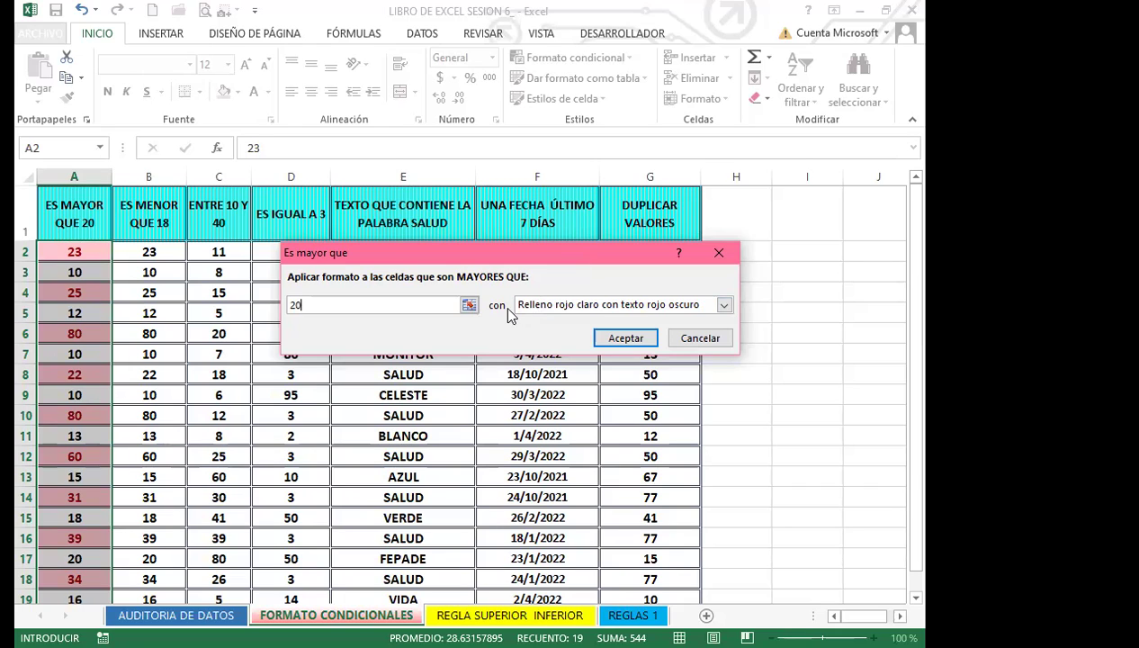
- Apply the greater-than rule with a custom pink and blue gradient fill, shaded Diagonal hacia abajo with the blue band in the middle
left_click(723, 305)
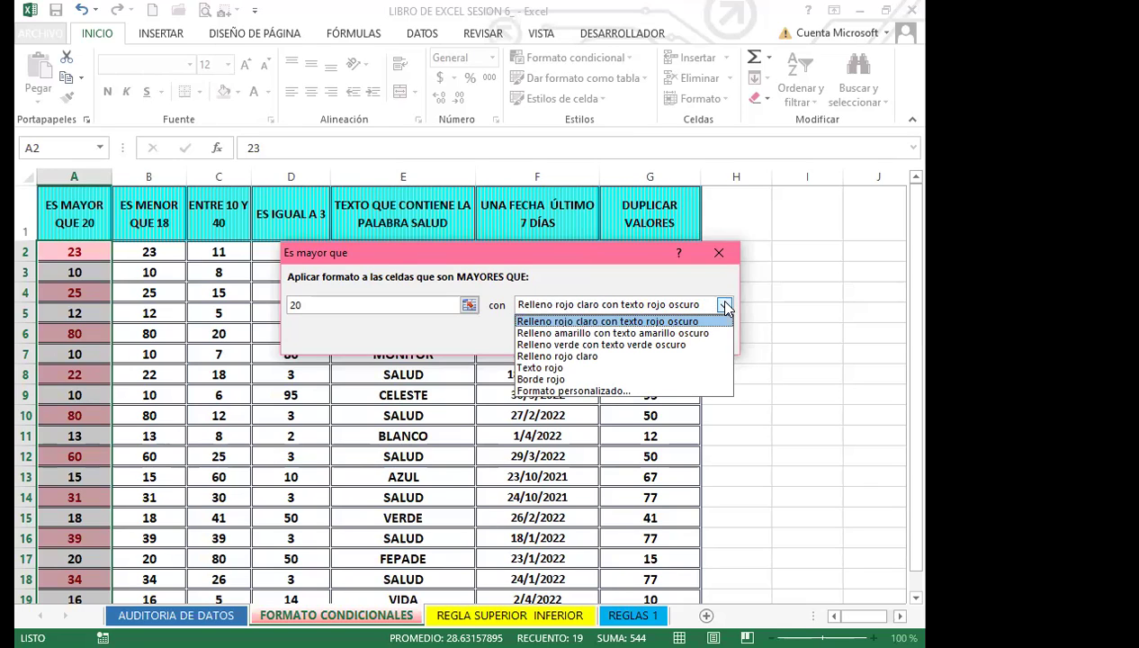
left_click(564, 392)
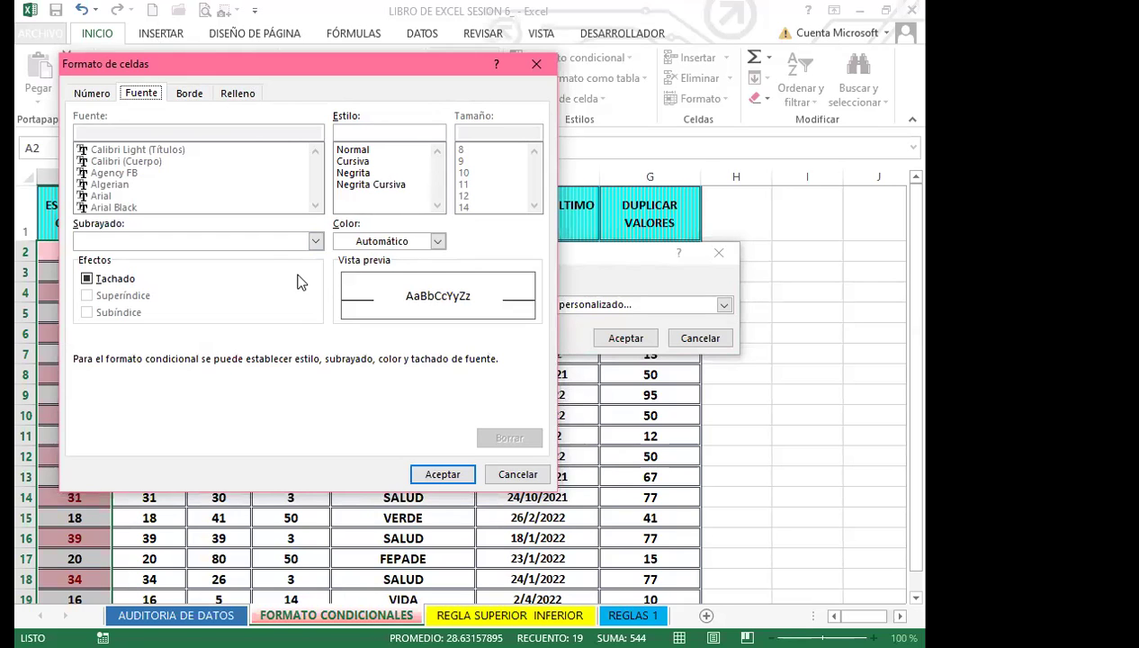
left_click(438, 242)
left_click(438, 243)
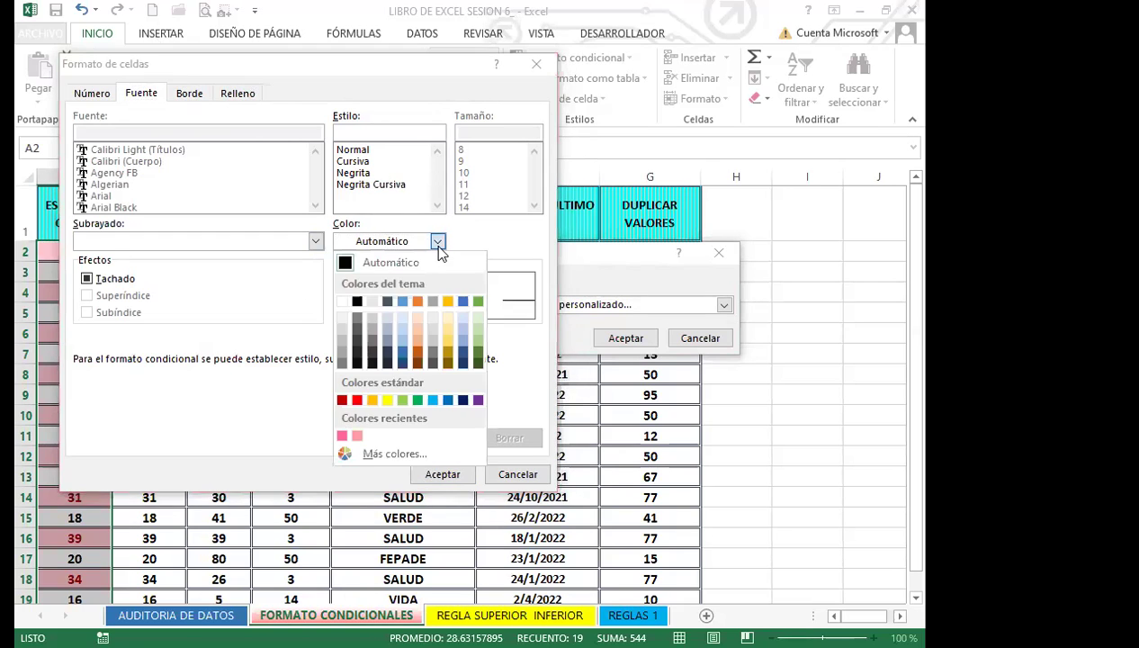
left_click(233, 97)
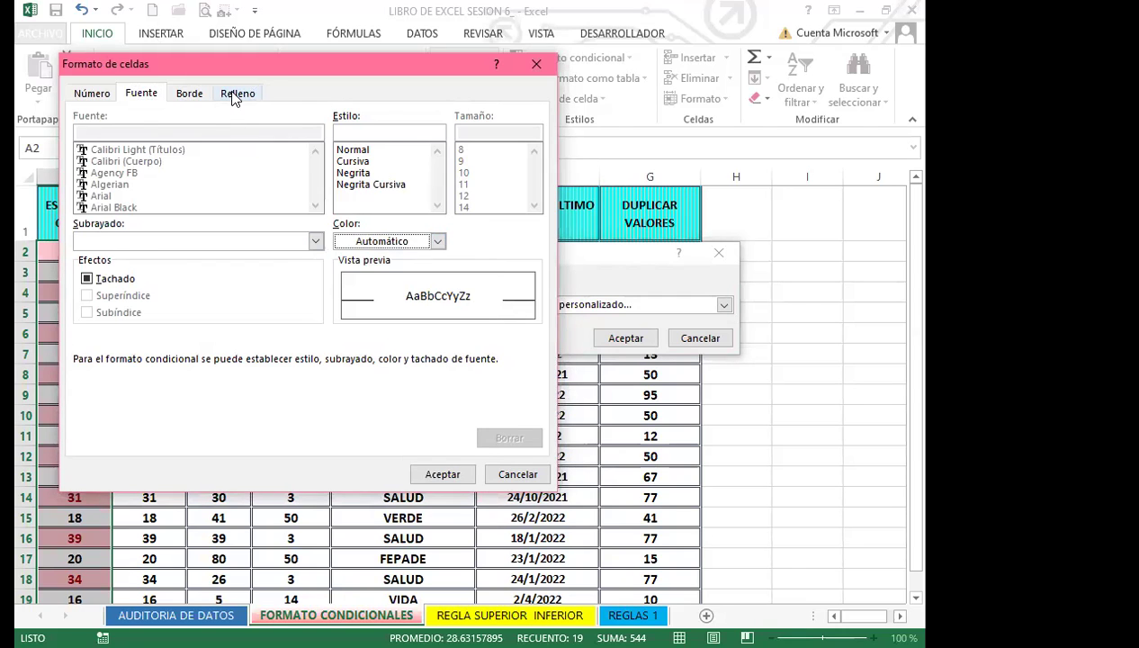
left_click(233, 97)
left_click(130, 298)
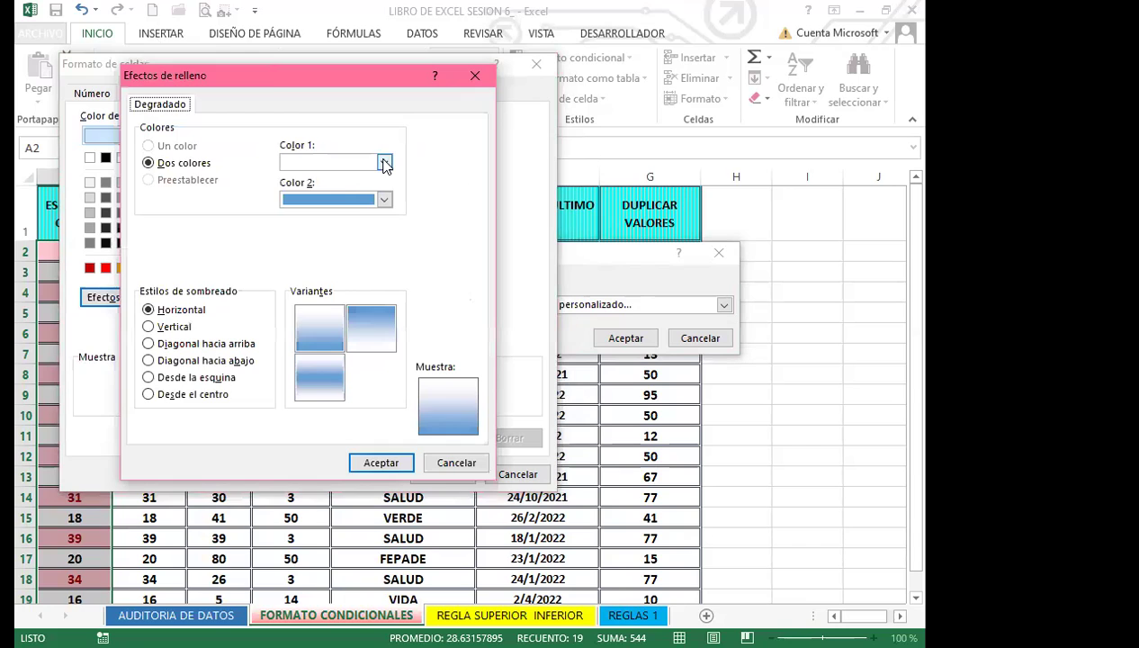
left_click(335, 167)
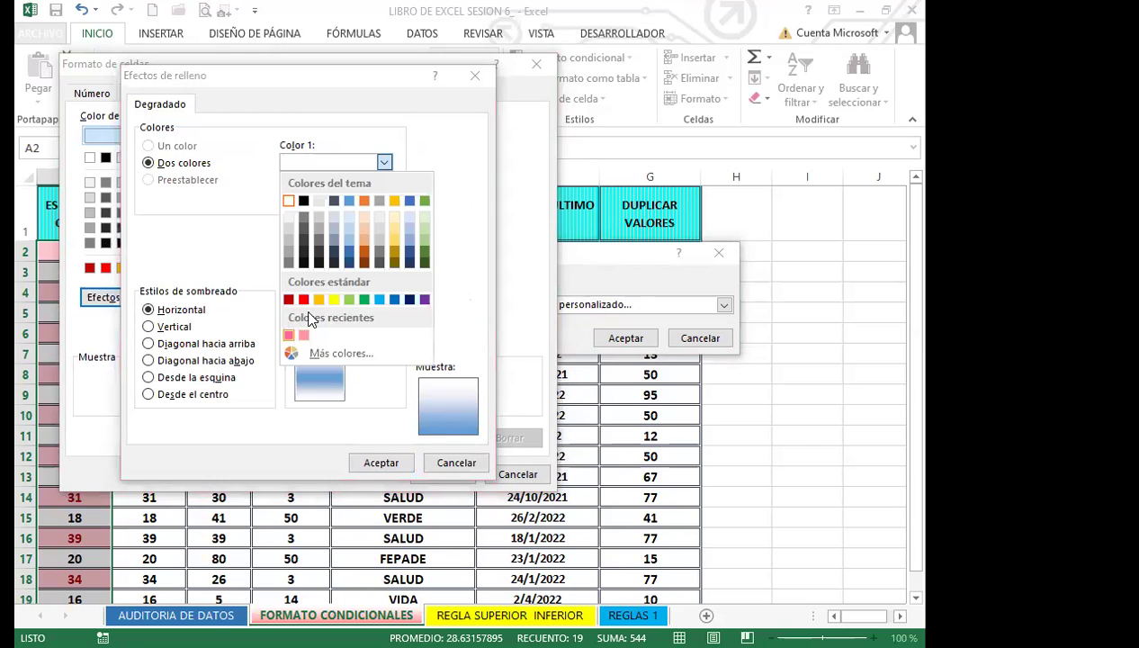
left_click(303, 335)
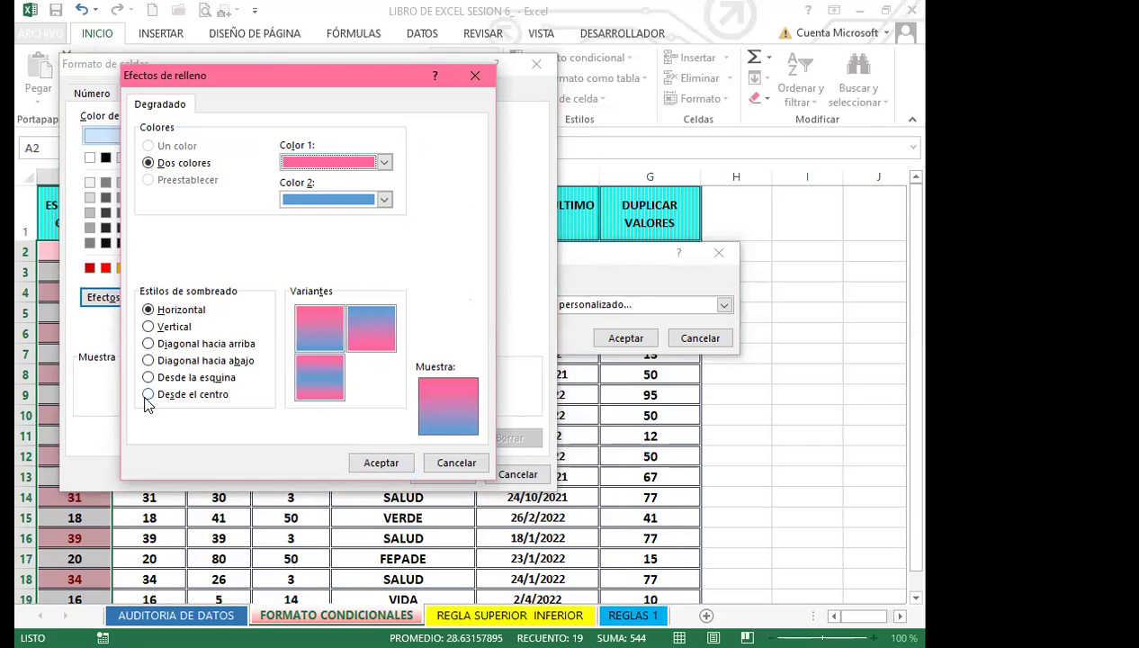
left_click(151, 360)
left_click(331, 385)
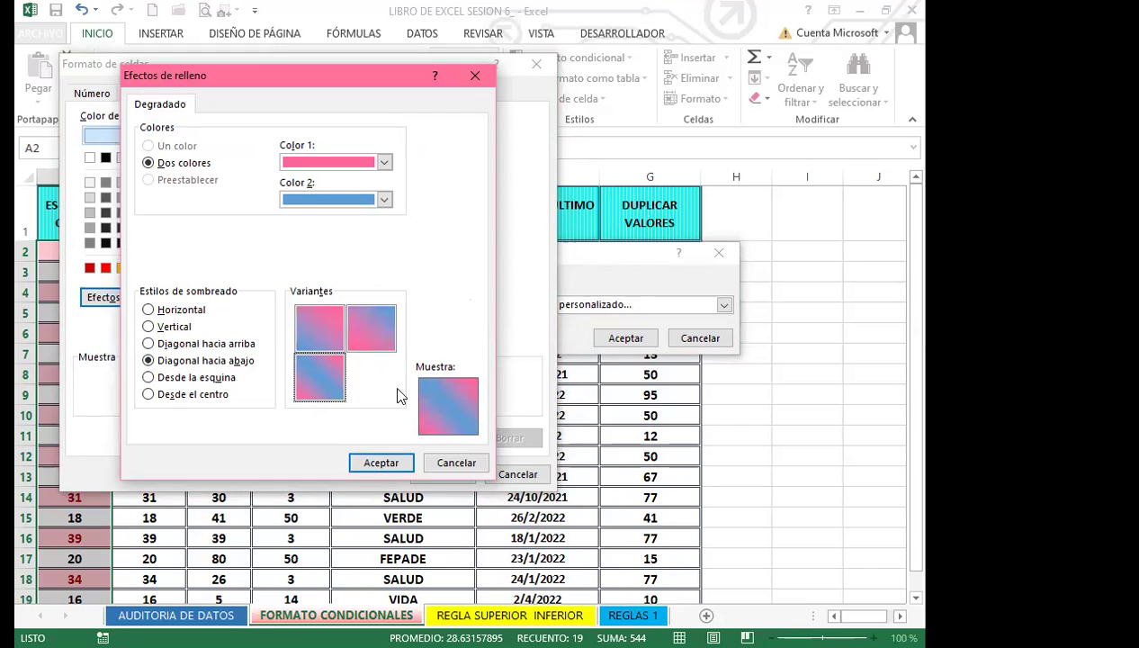
left_click(381, 464)
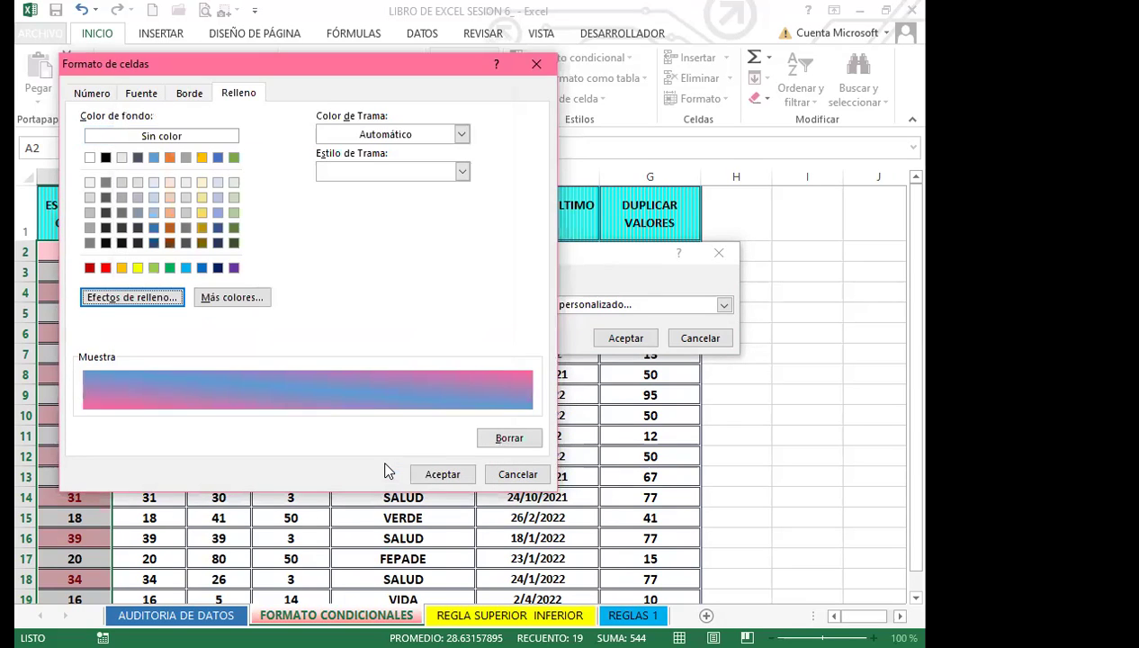
left_click(445, 476)
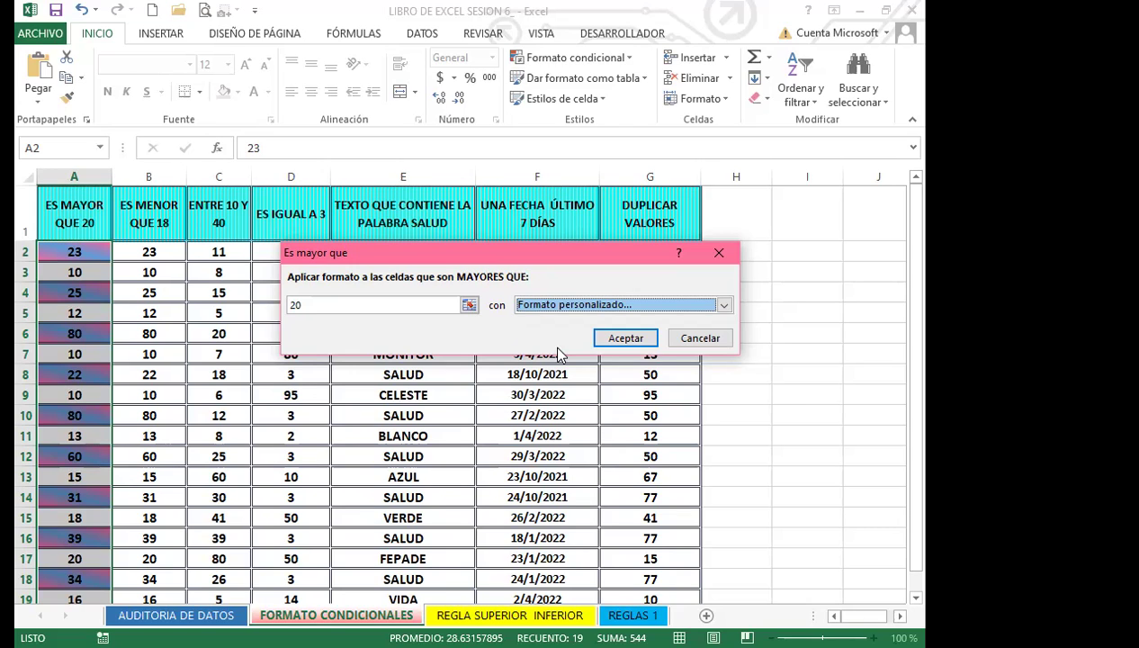
left_click(641, 339)
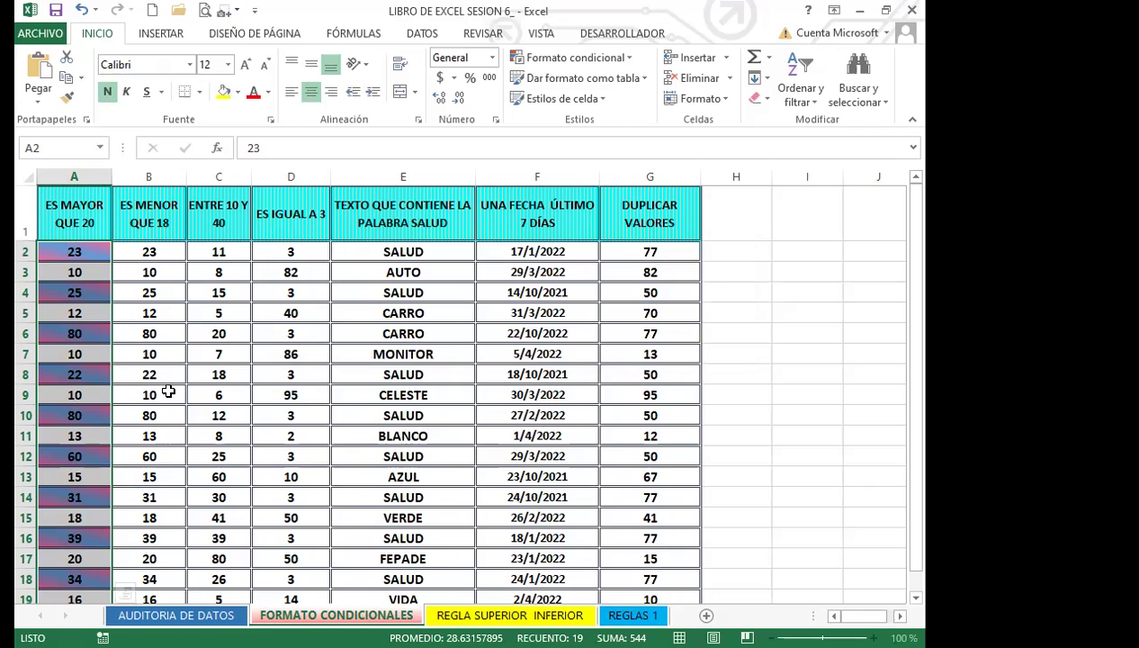
- Test the column A rule by changing cell A11 to 90 and cell A7 to 21
left_click(99, 436)
type("90")
key("Return")
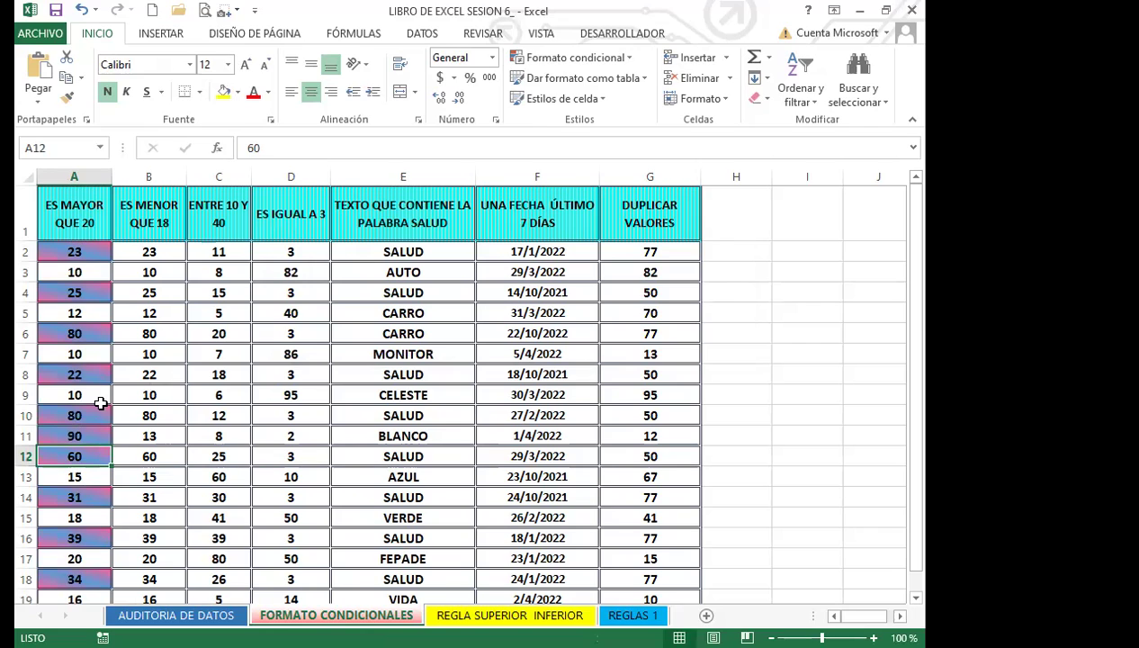
left_click(86, 352)
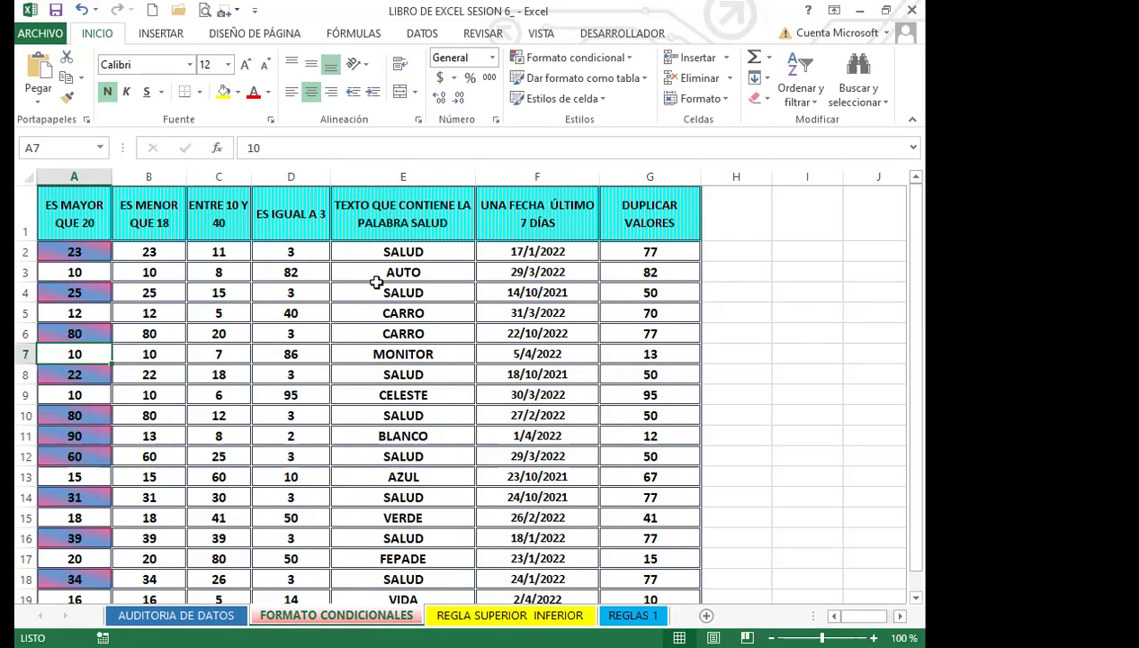
type("21")
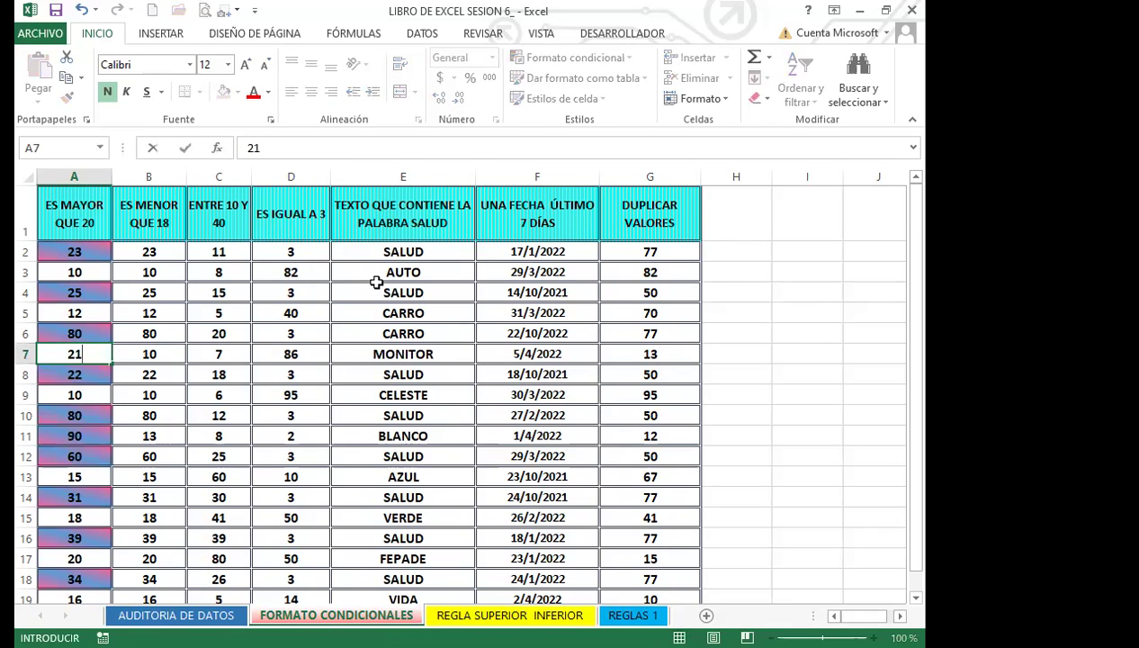
key("Return")
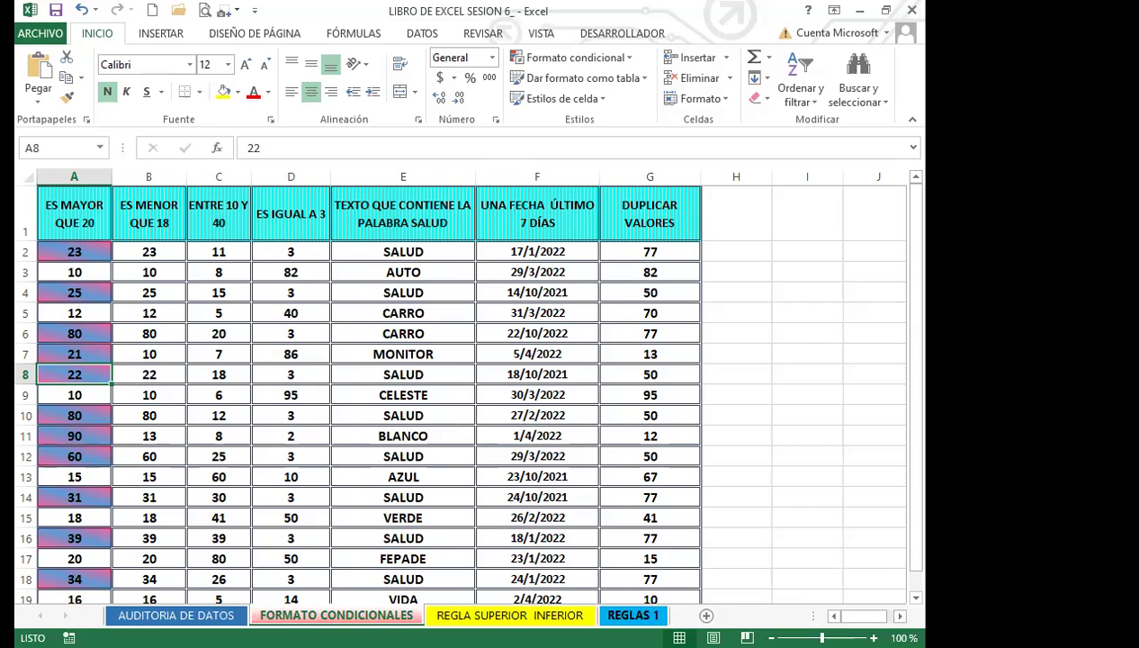
- Start an "Es menor que" highlighting rule on cells B2:B20 with 18 as the threshold
left_click(174, 258)
left_click_drag(174, 257, 153, 558)
scroll(157, 465, "up", 1)
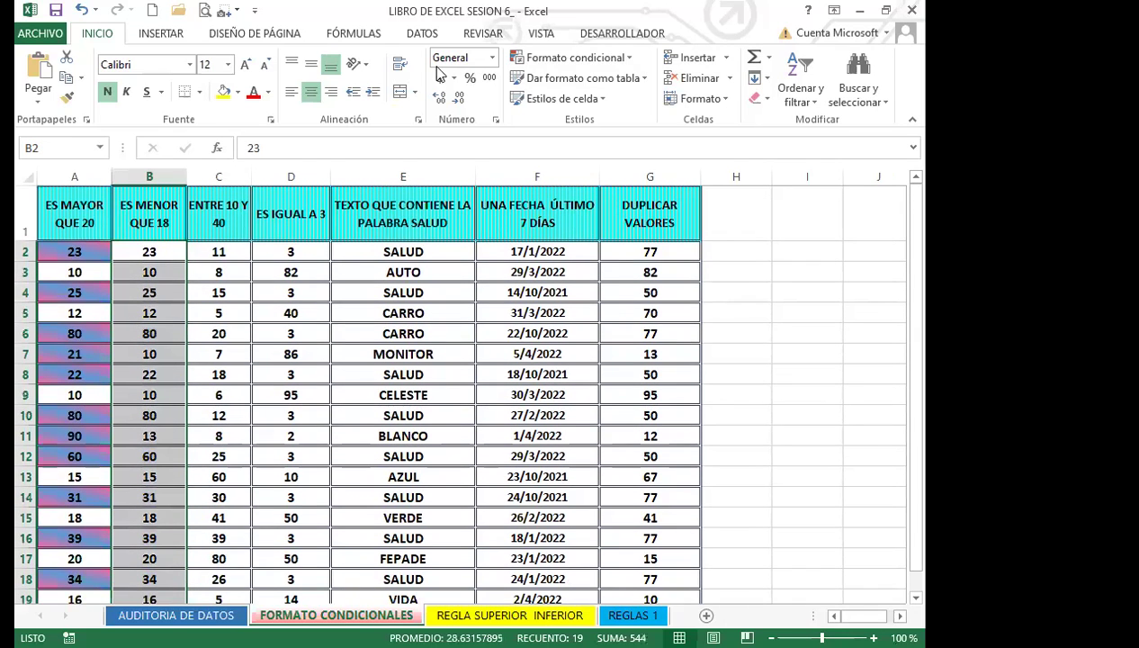
left_click(631, 59)
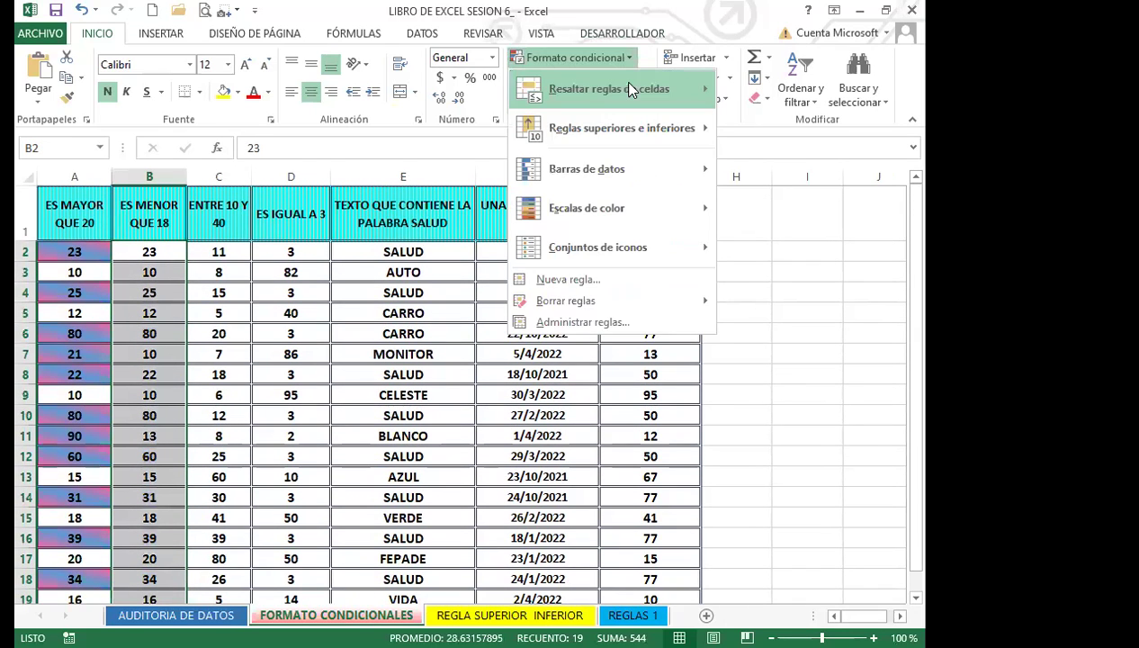
mouse_move(630, 90)
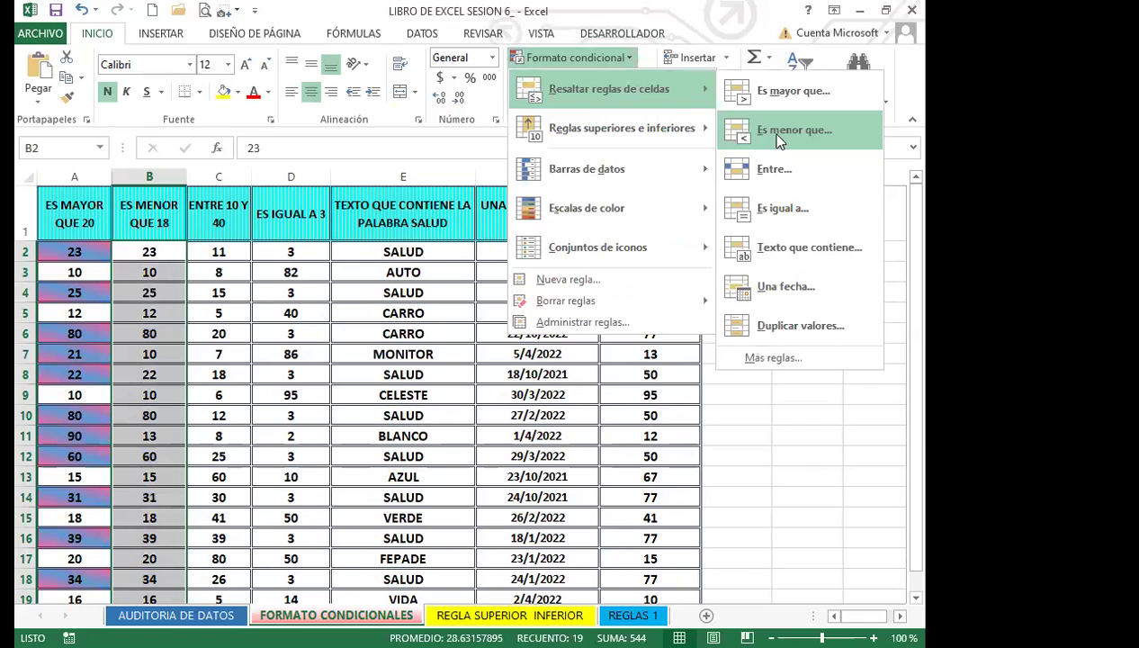
left_click(775, 137)
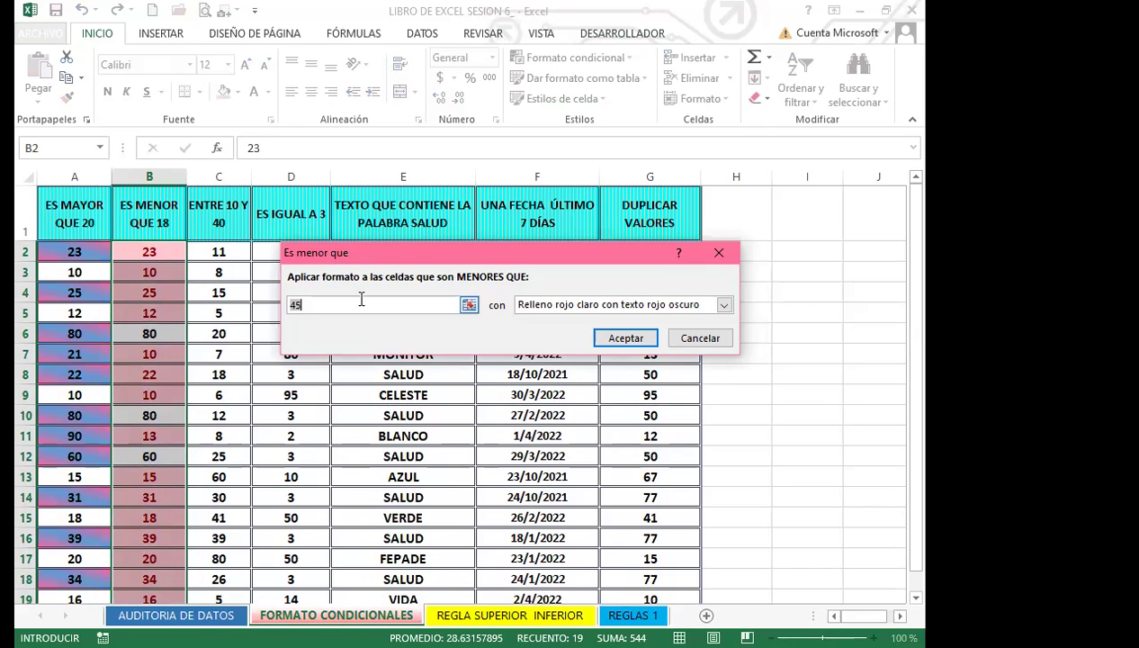
type("18")
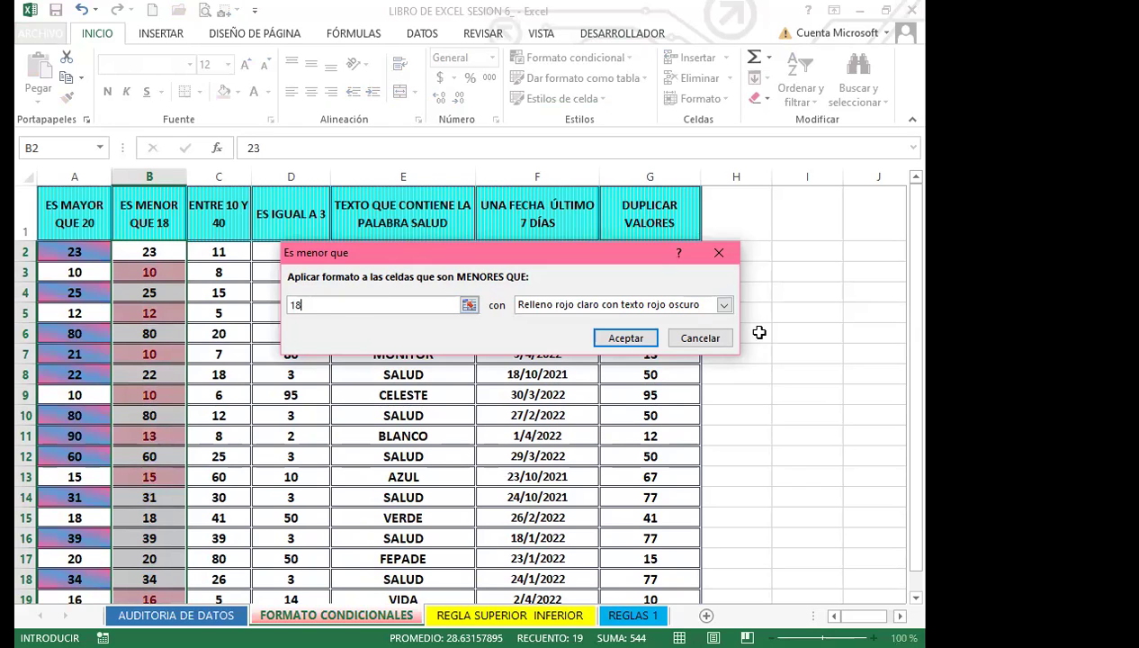
- Apply the less-than rule with a custom fill using a light green pattern colour and the thin vertical stripe style
left_click(722, 303)
left_click(572, 391)
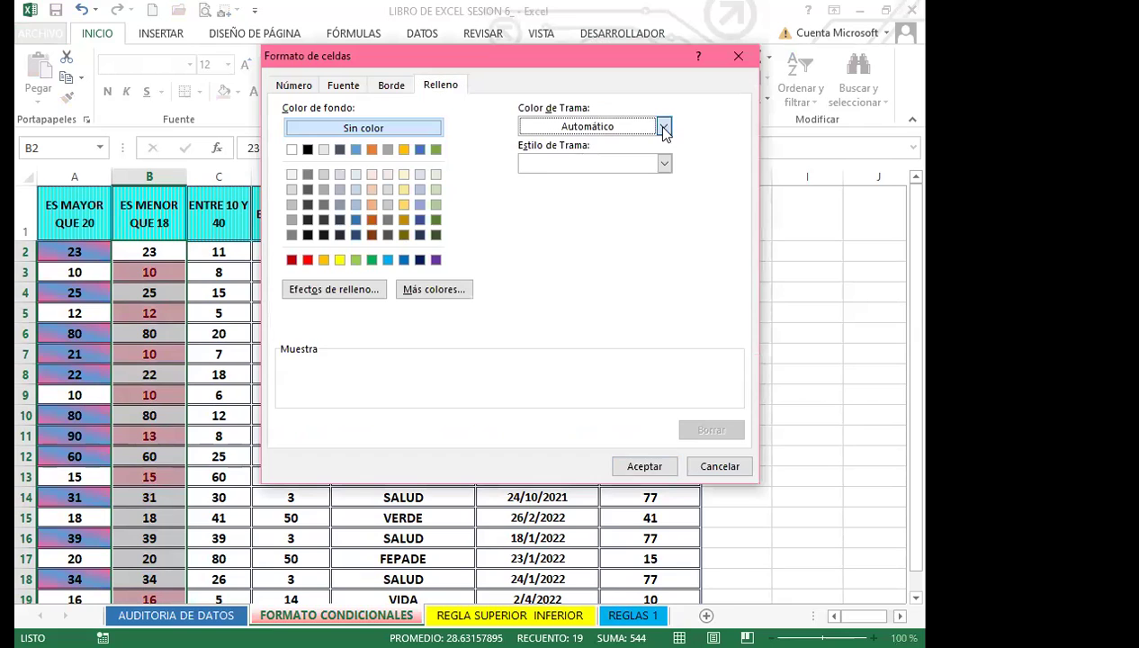
left_click(585, 126)
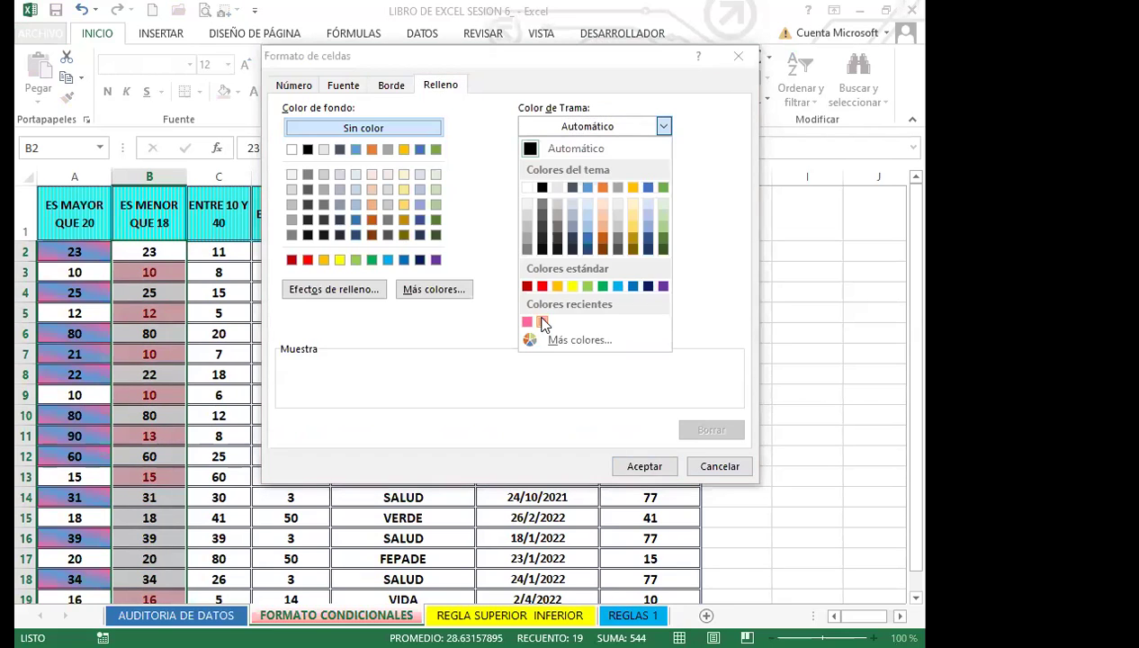
left_click(587, 286)
left_click(663, 163)
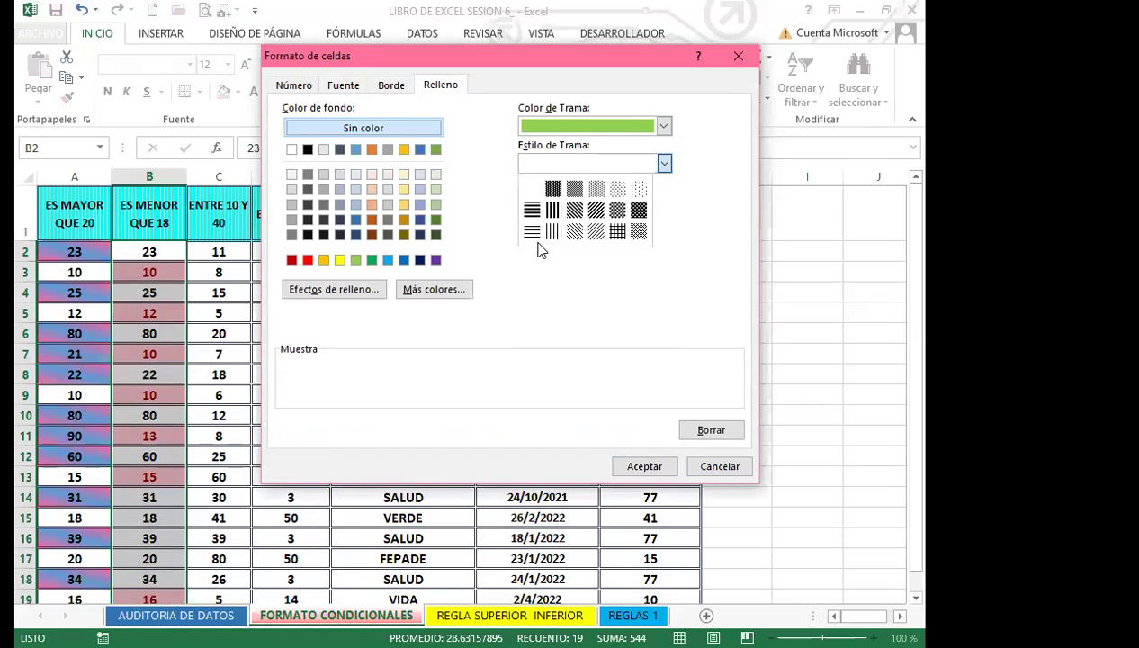
left_click(551, 231)
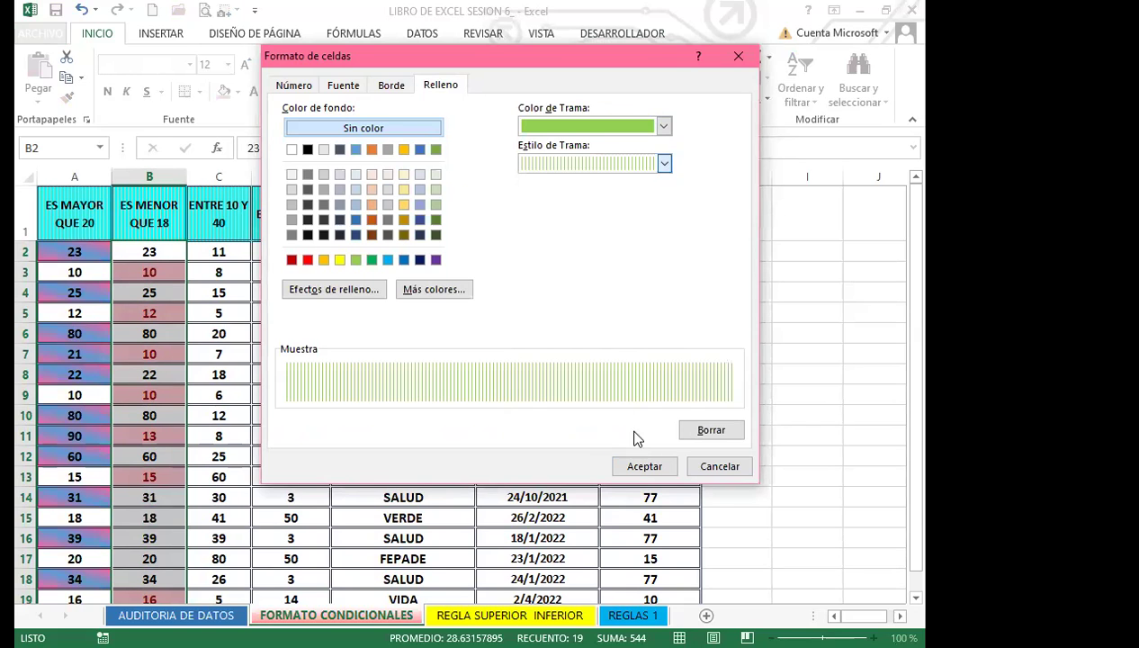
left_click(644, 467)
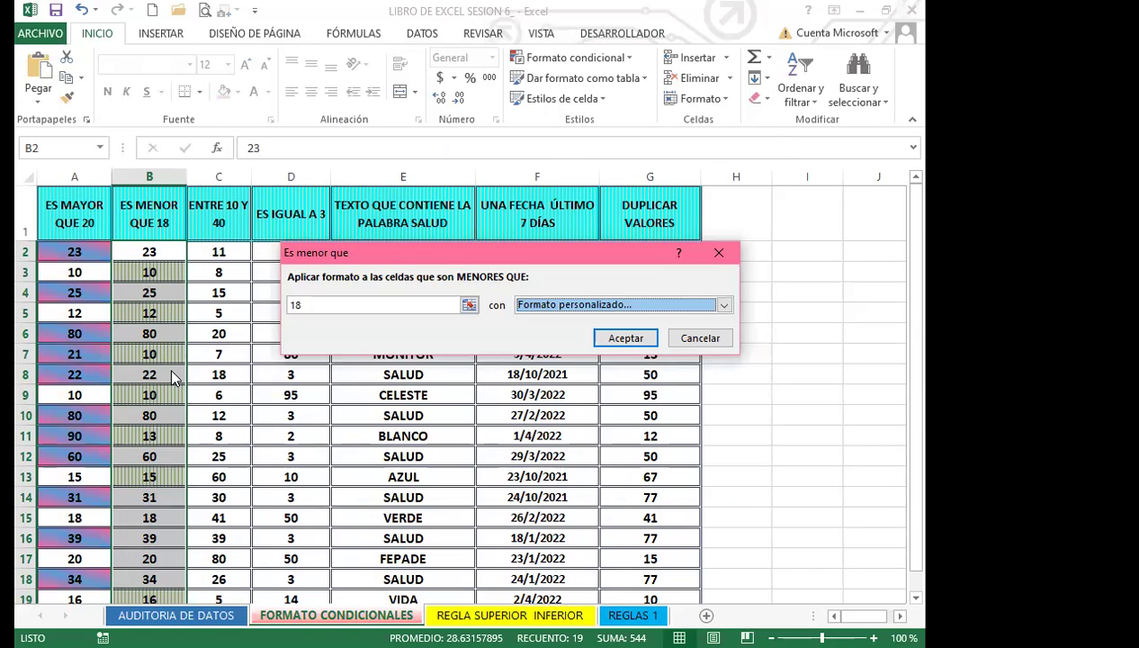
left_click(626, 340)
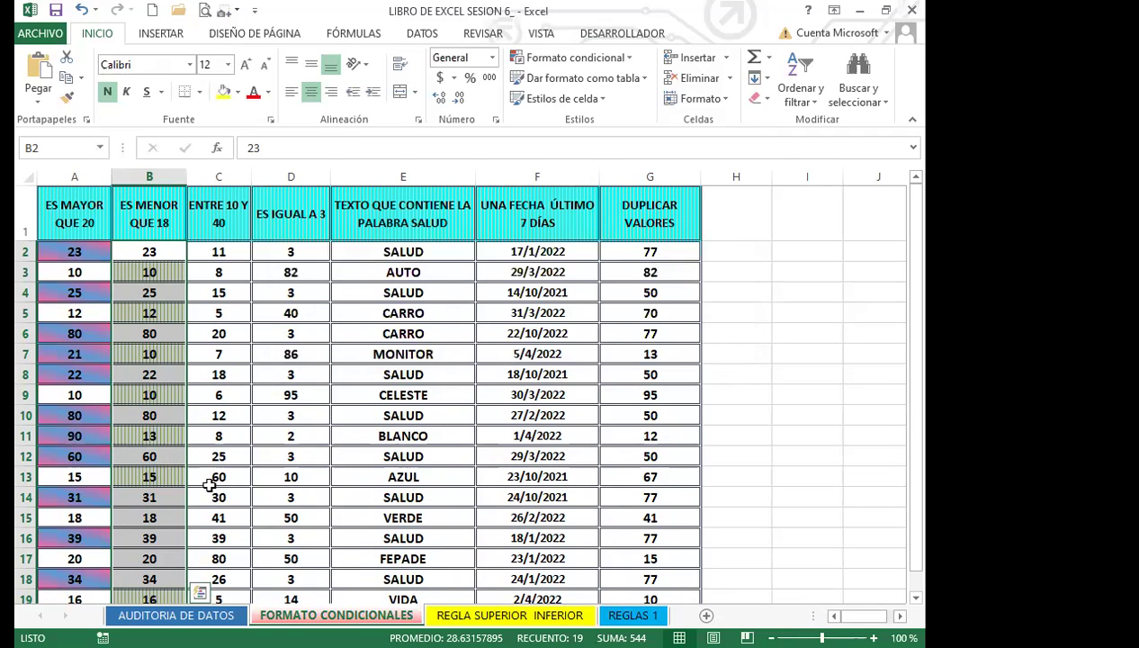
scroll(209, 486, "down", 1)
scroll(205, 504, "up", 1)
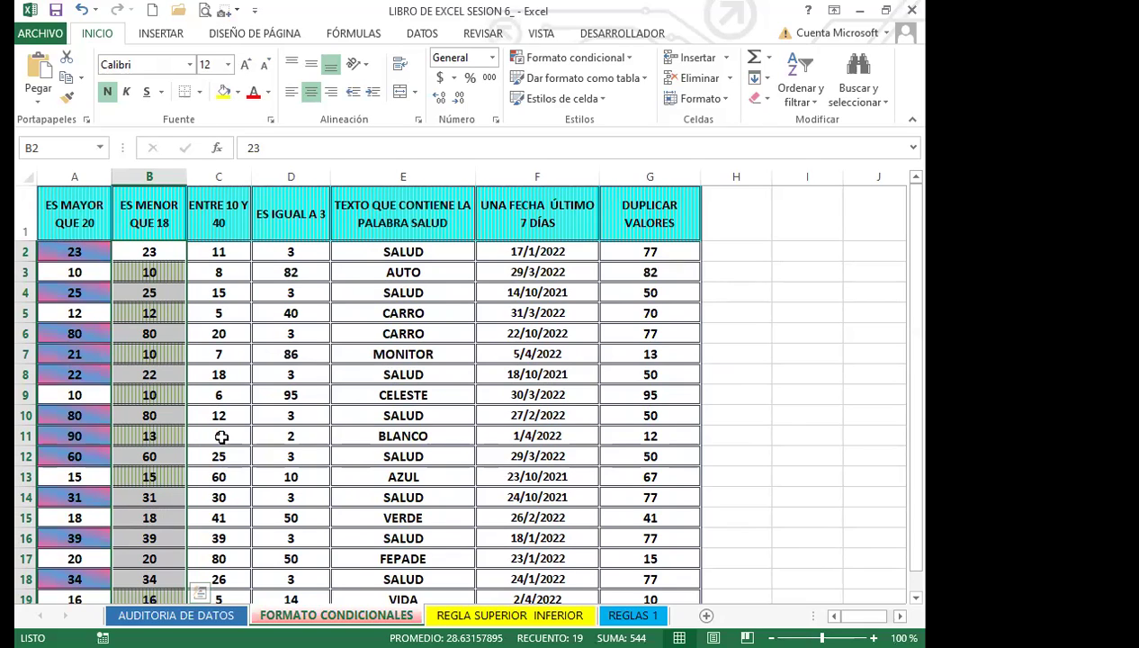
- Start an "Entre" highlighting rule on cells C2:C20 with 10 and 40 as the limits
left_click_drag(217, 253, 219, 549)
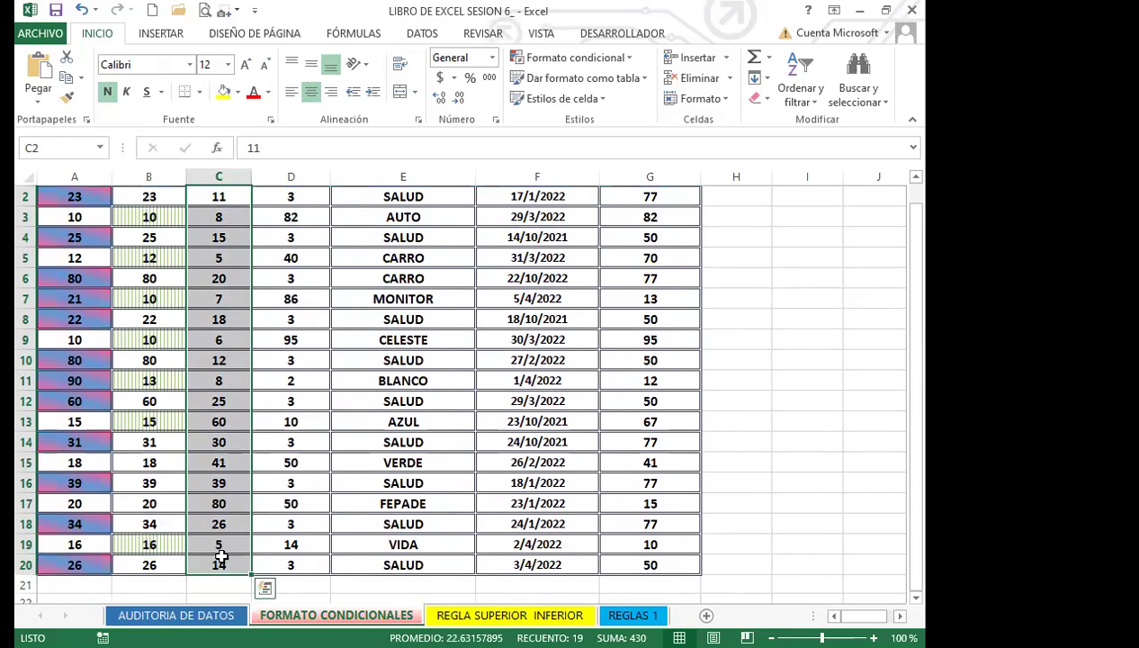
scroll(222, 401, "up", 1)
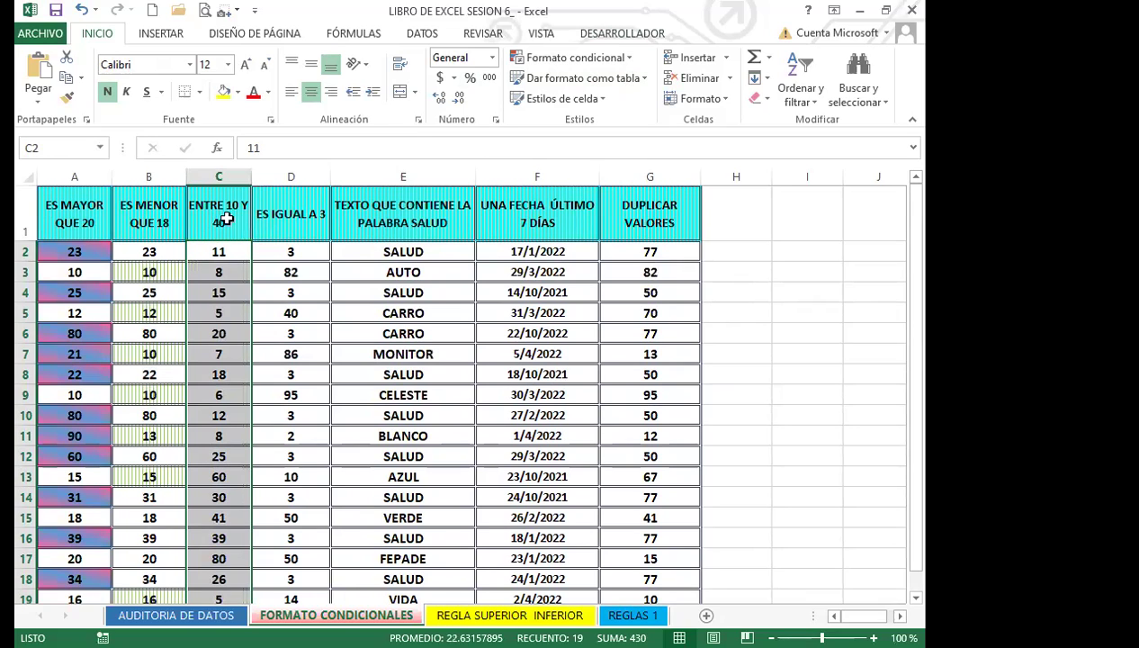
left_click(629, 61)
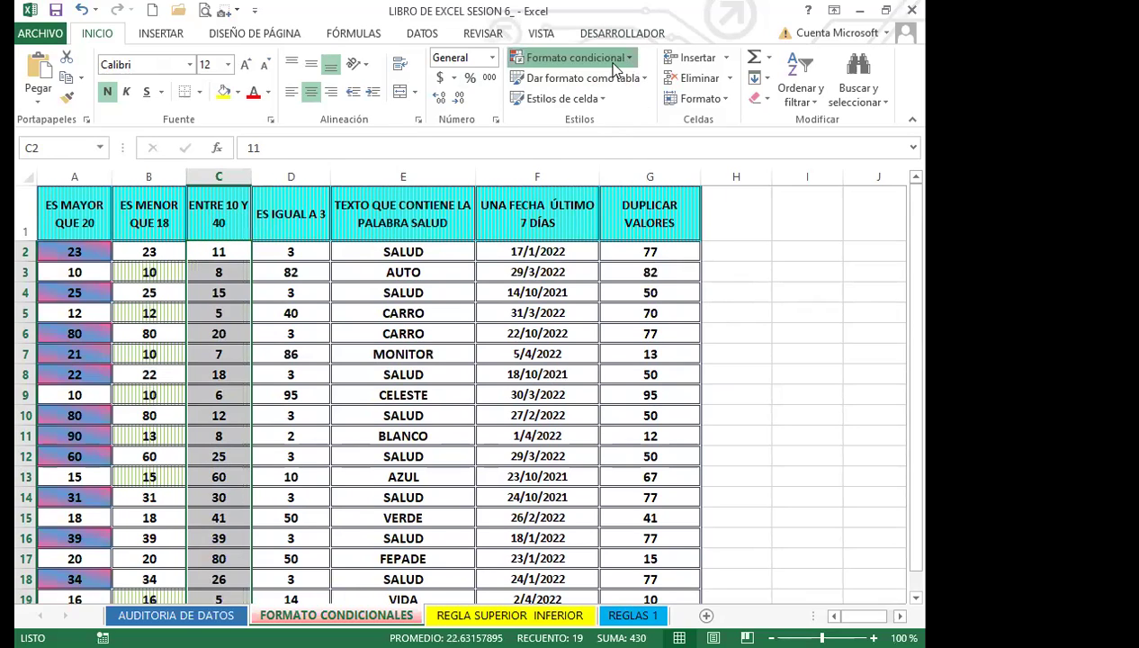
mouse_move(635, 95)
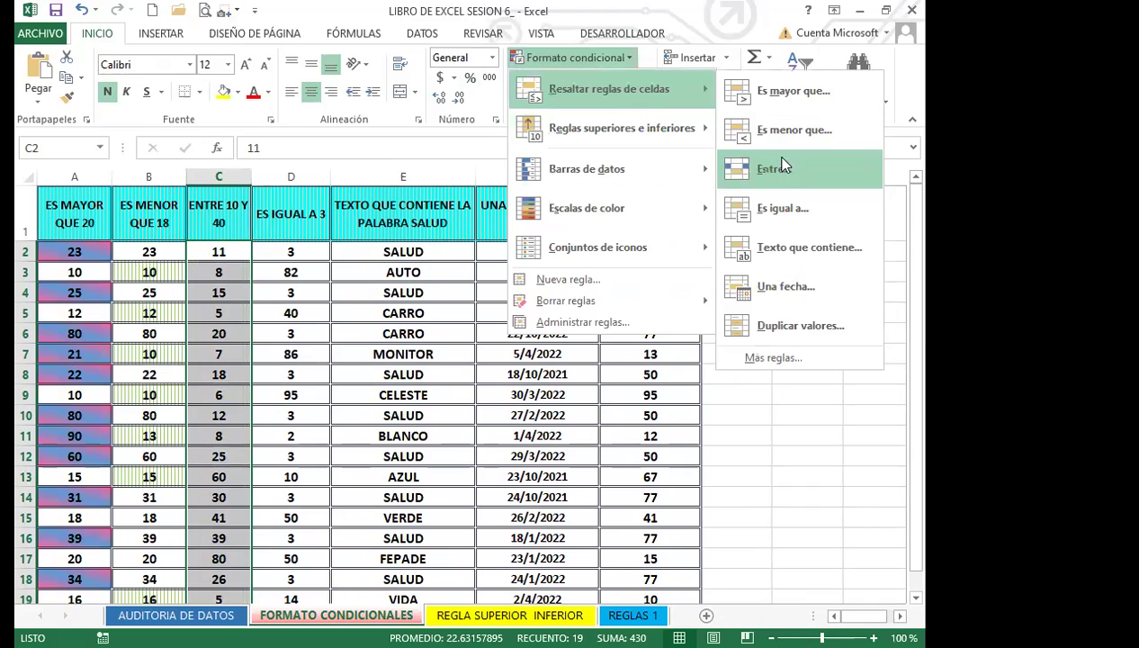
left_click(774, 171)
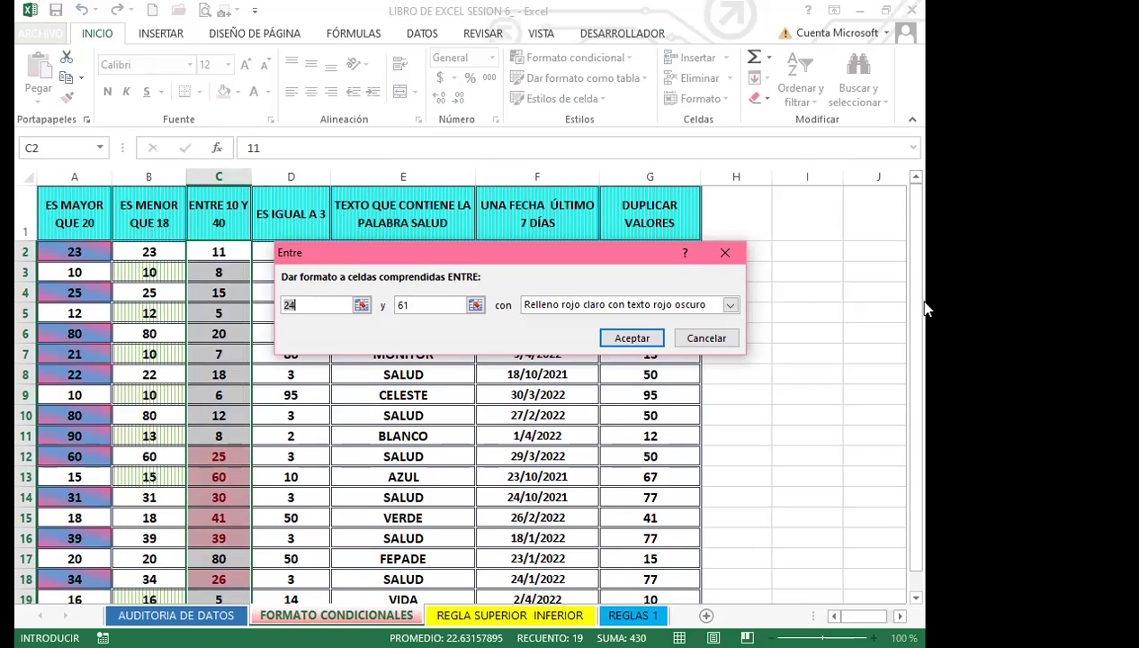
type("10")
key("Tab")
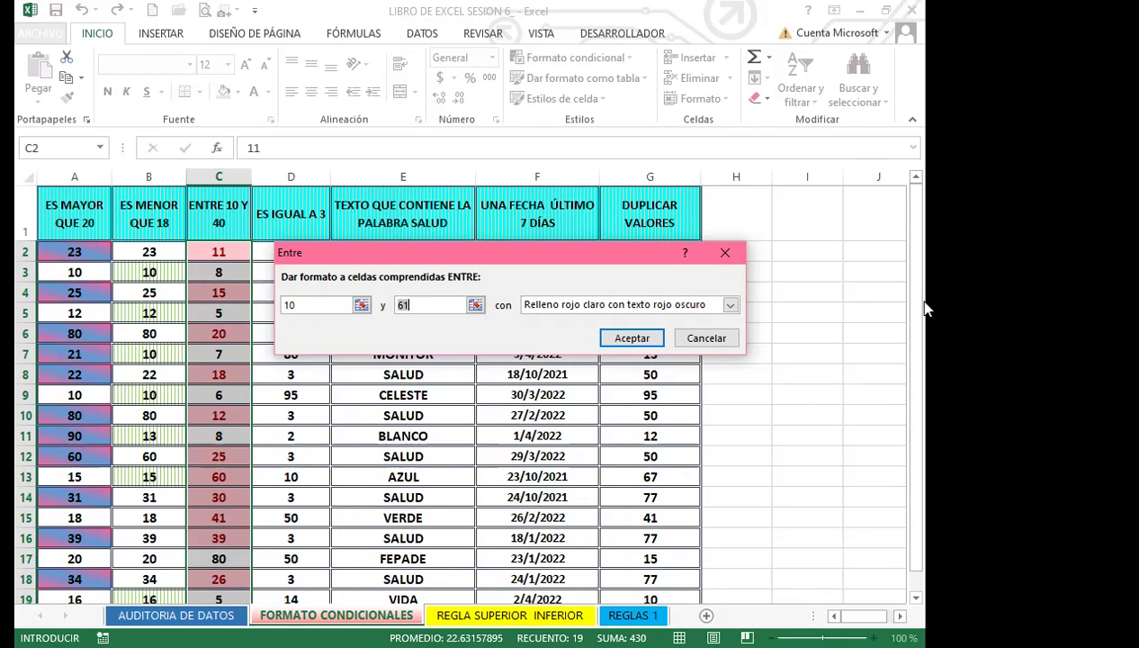
type("40")
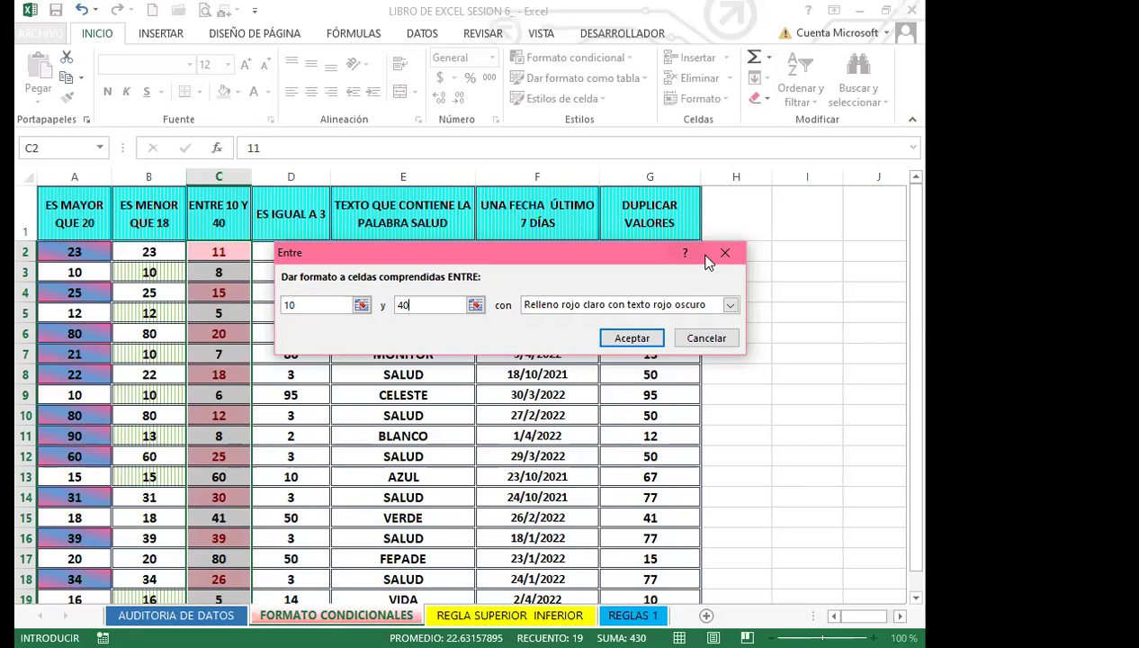
- Apply the between rule with a custom light red fill of RGB 241, 153, 153
left_click(730, 305)
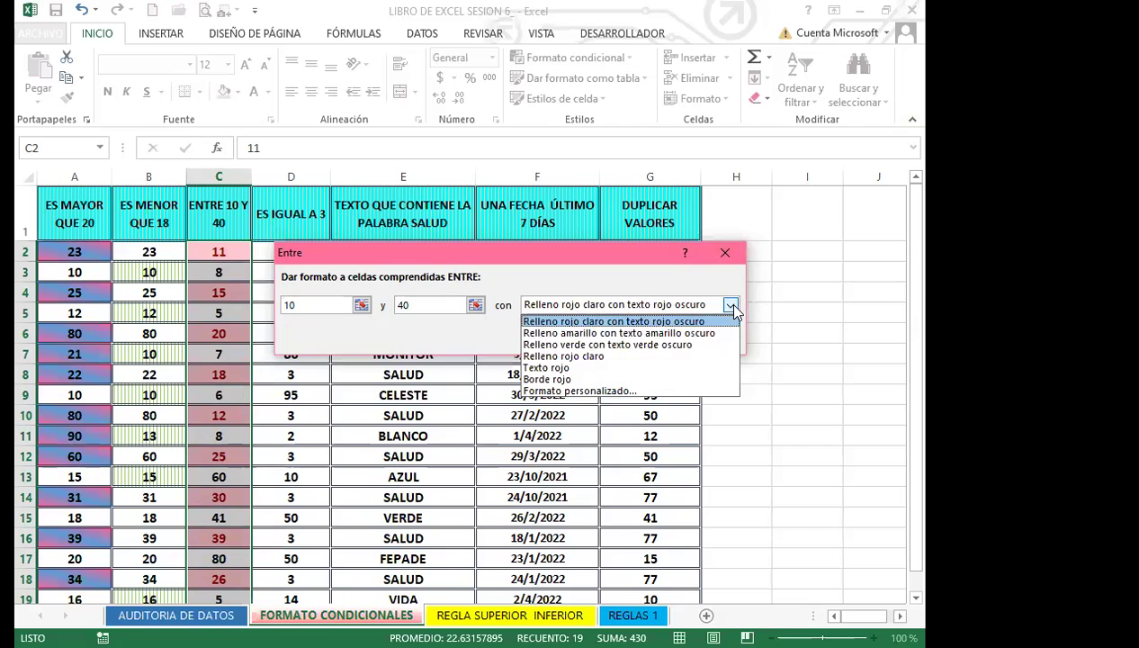
left_click(546, 390)
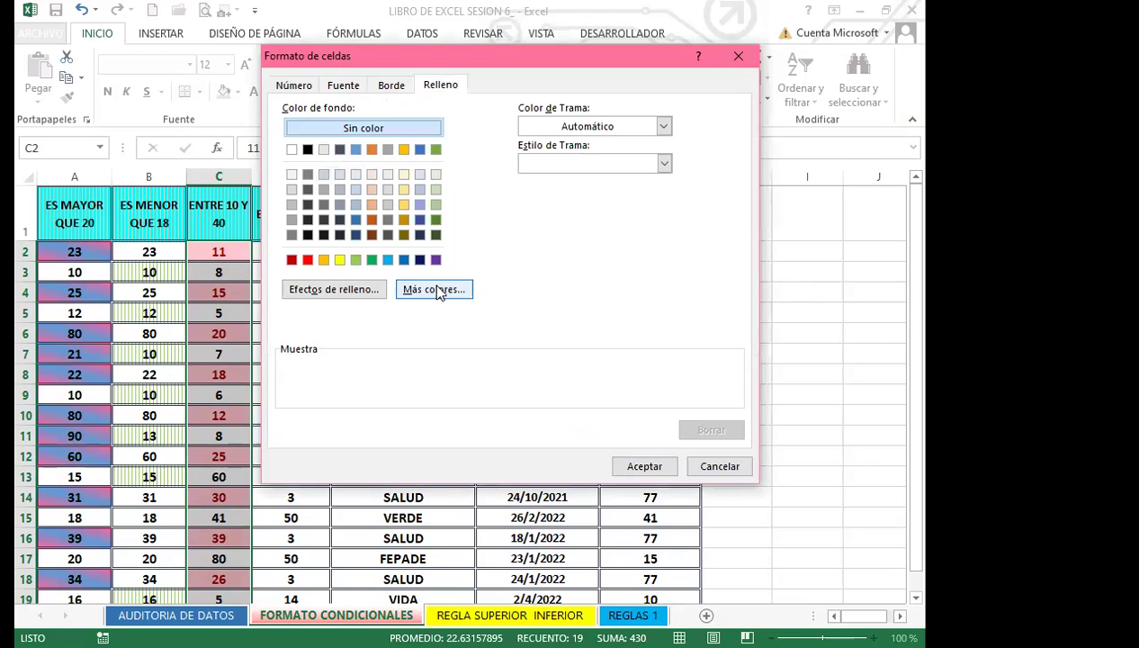
left_click(435, 289)
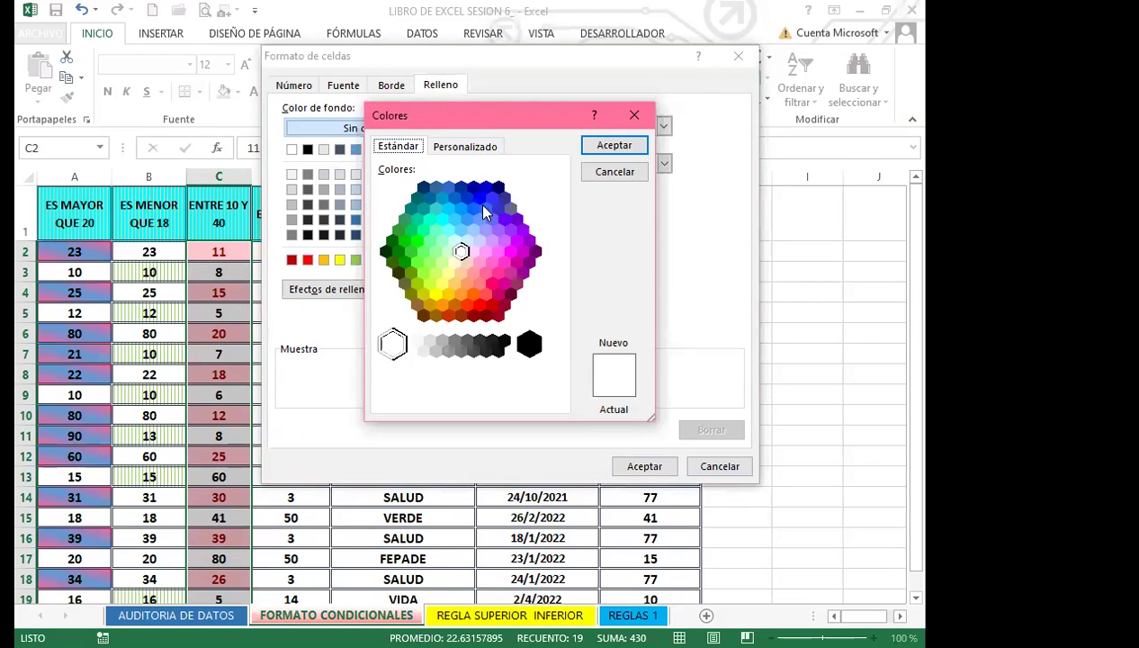
left_click(465, 146)
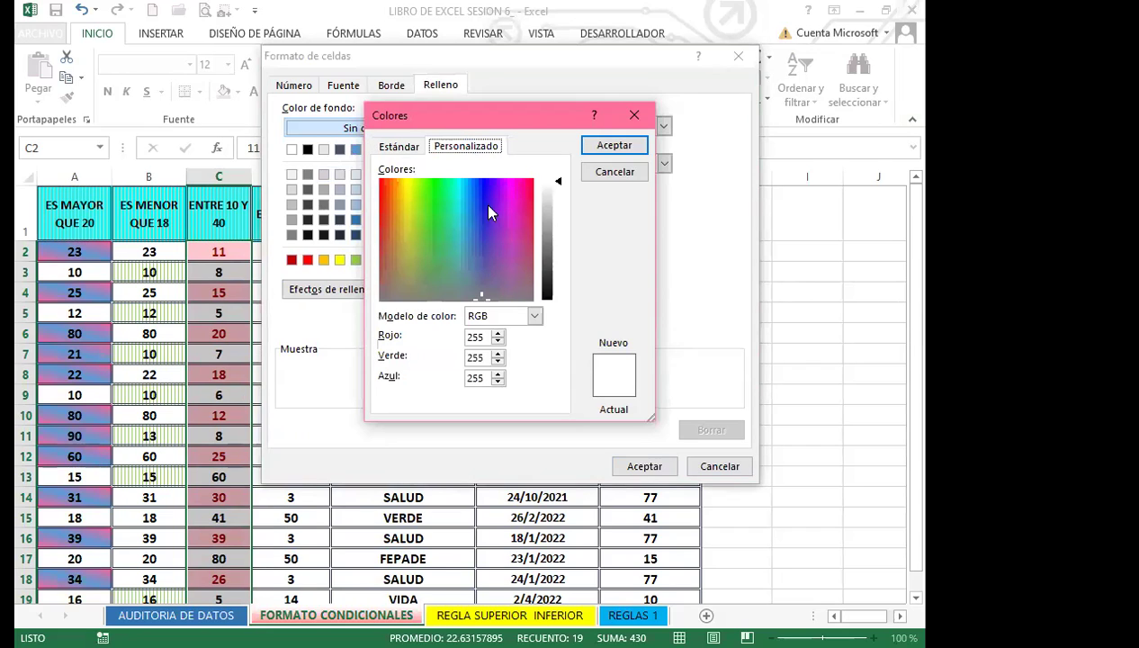
left_click(529, 206)
left_click(559, 190)
mouse_move(559, 216)
left_mouse_down()
mouse_move(562, 246)
mouse_move(559, 224)
left_mouse_up()
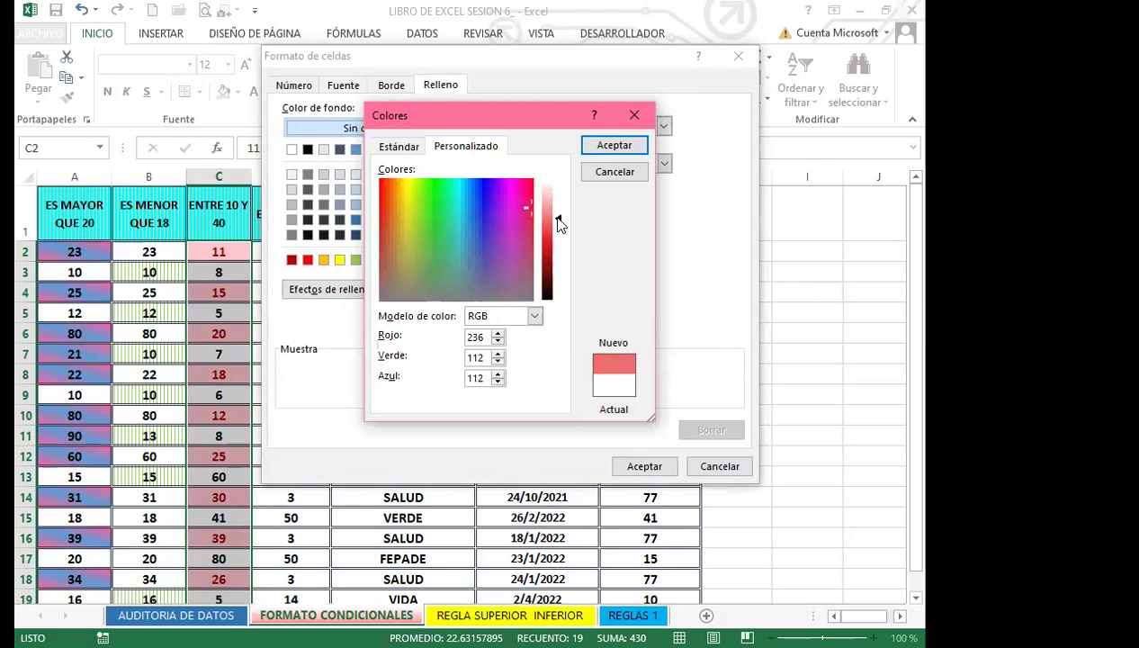
left_click_drag(560, 222, 560, 211)
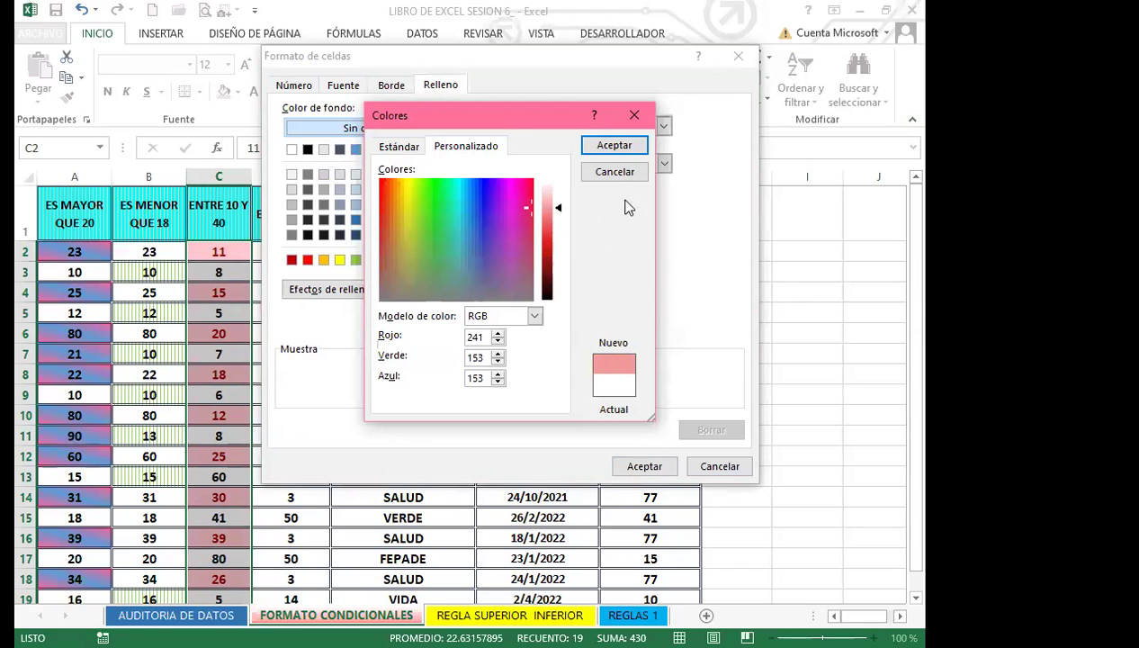
left_click(605, 147)
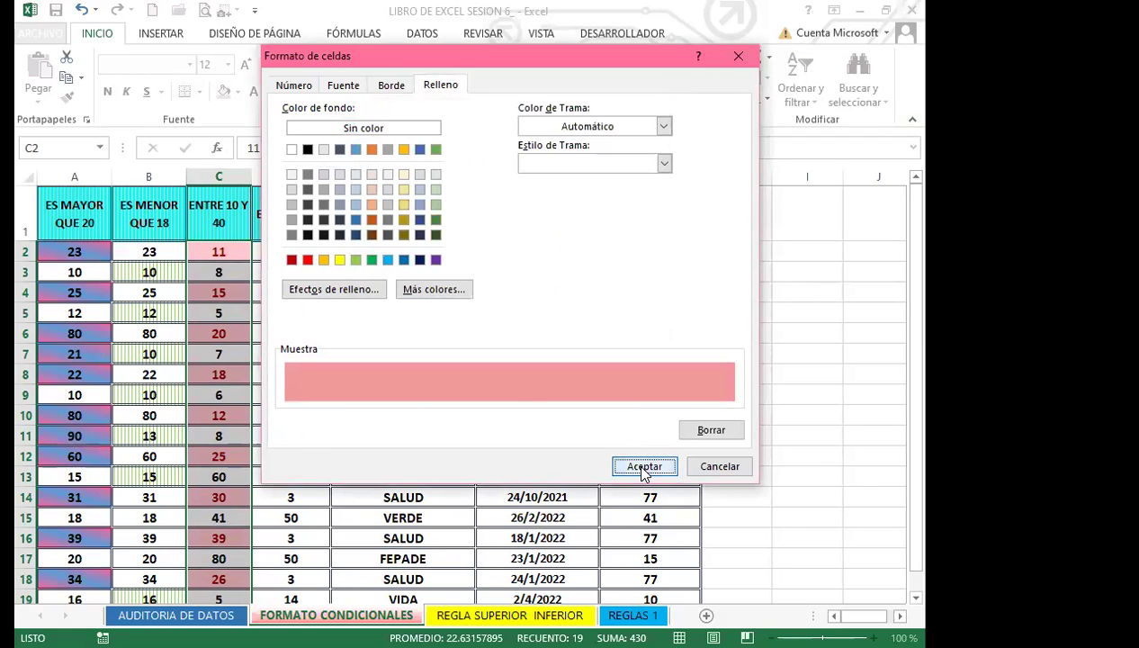
left_click(635, 466)
left_click(640, 339)
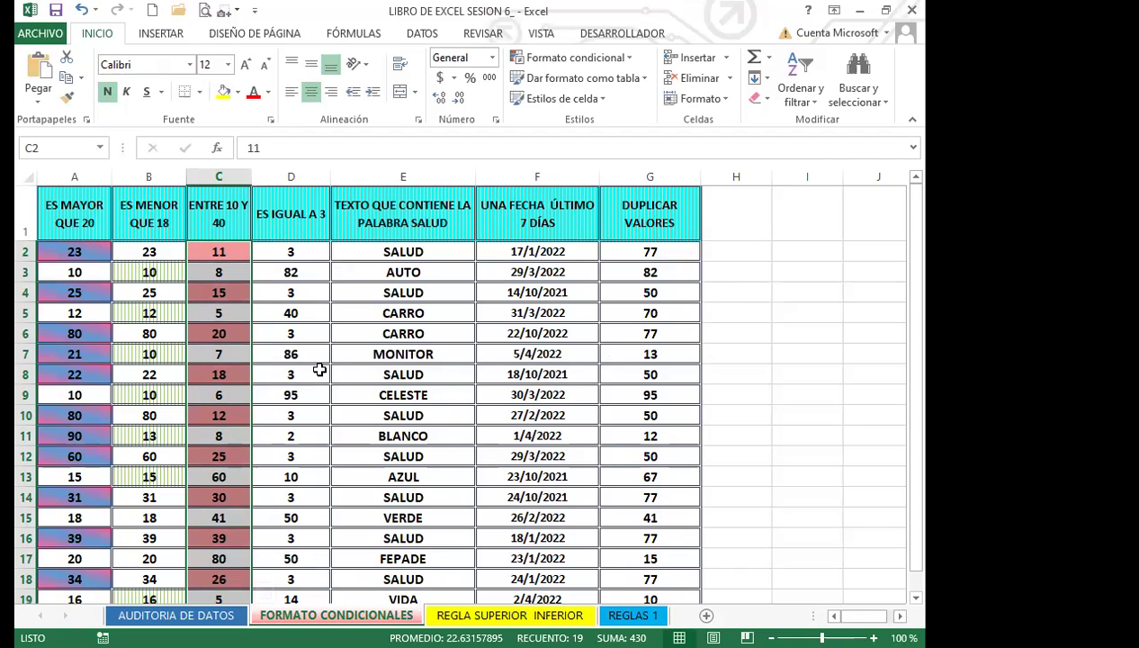
- Start an "Es igual a" highlighting rule on the column D values, using cell D2 (=$D$2) as the comparison value
left_click_drag(297, 252, 290, 578)
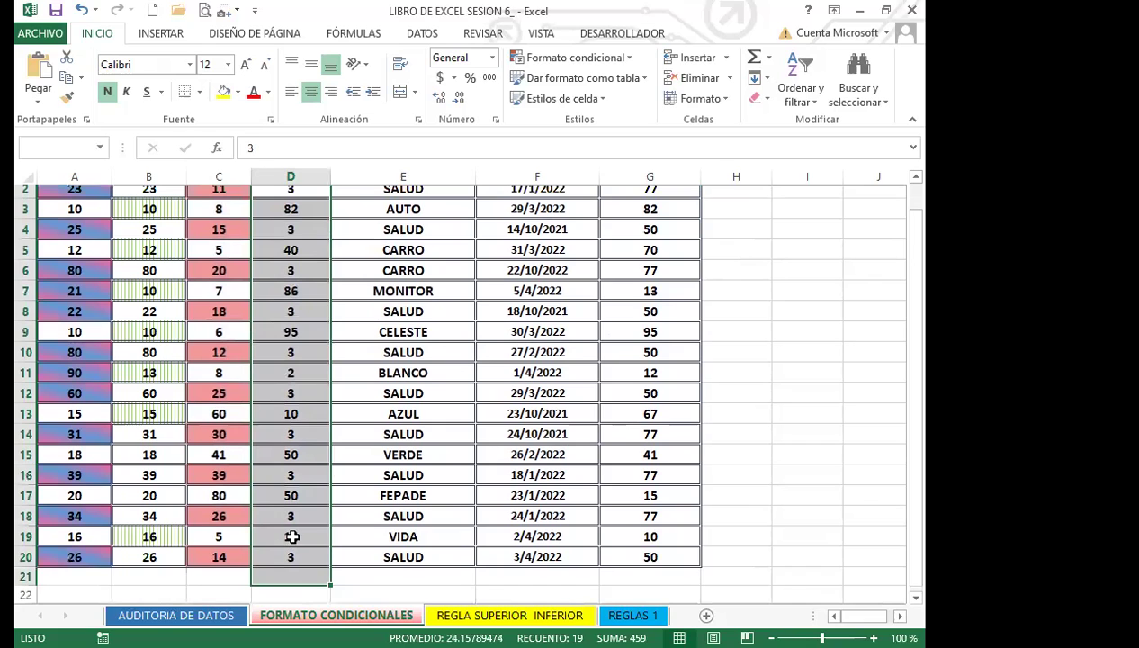
scroll(277, 388, "up", 1)
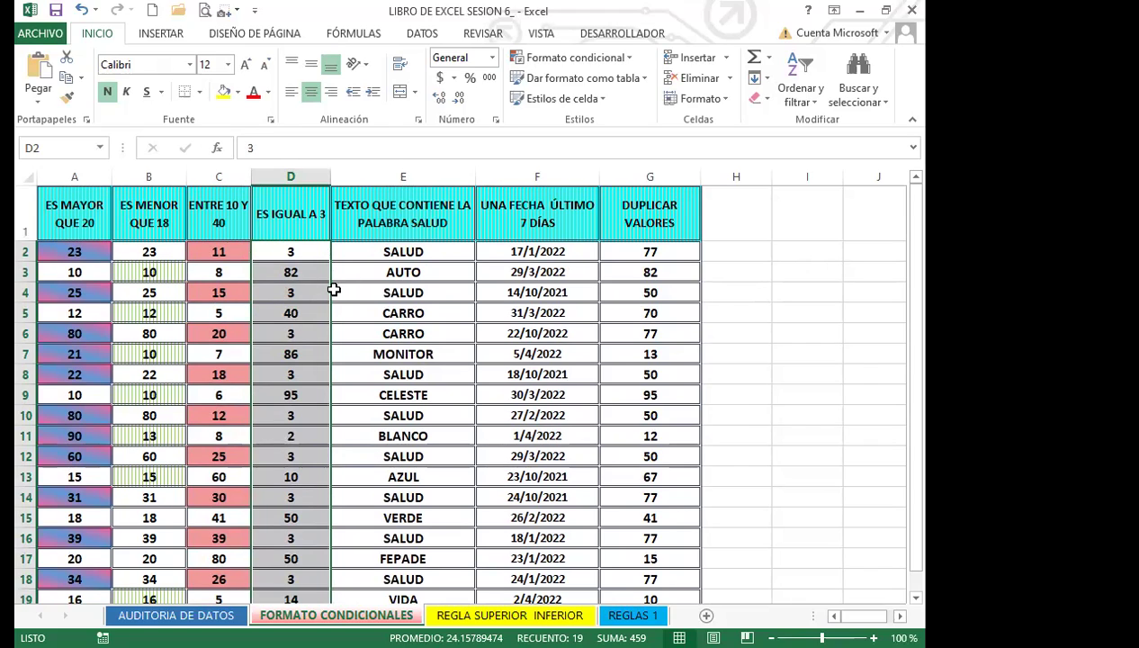
left_click(631, 59)
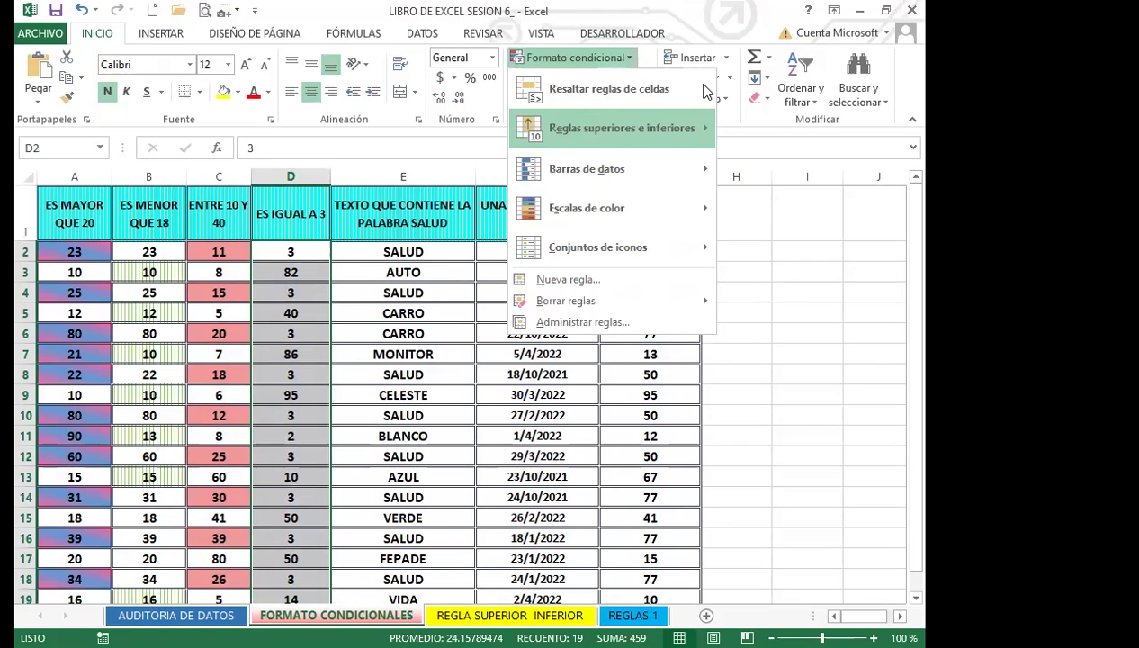
mouse_move(663, 88)
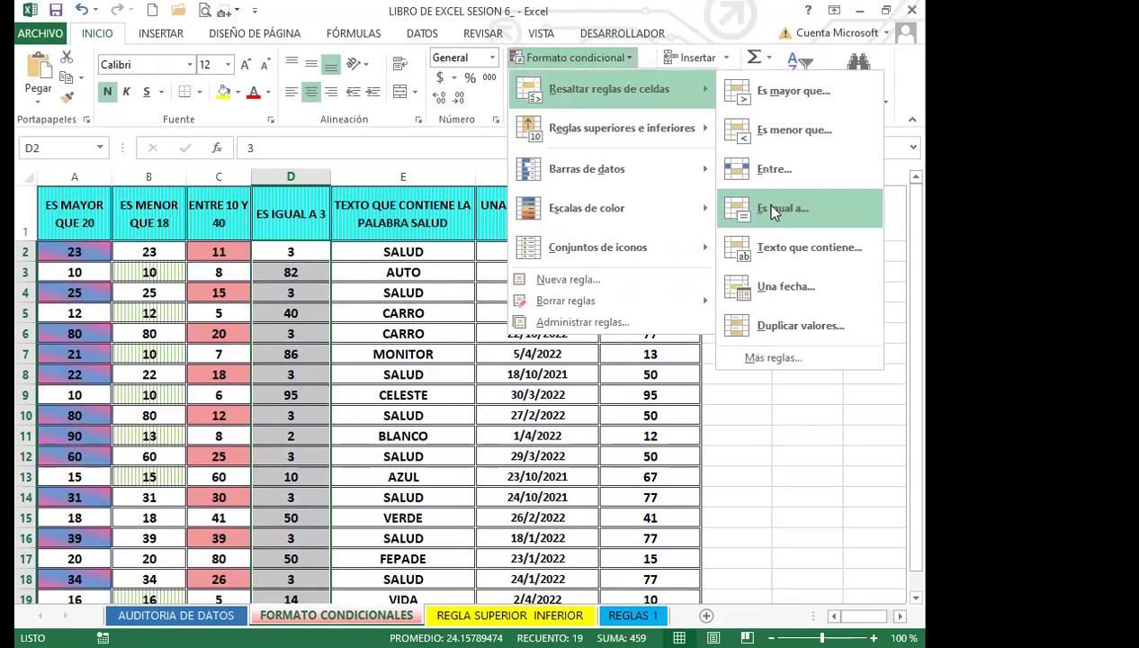
left_click(772, 210)
left_click(356, 312)
left_click_drag(450, 259, 538, 253)
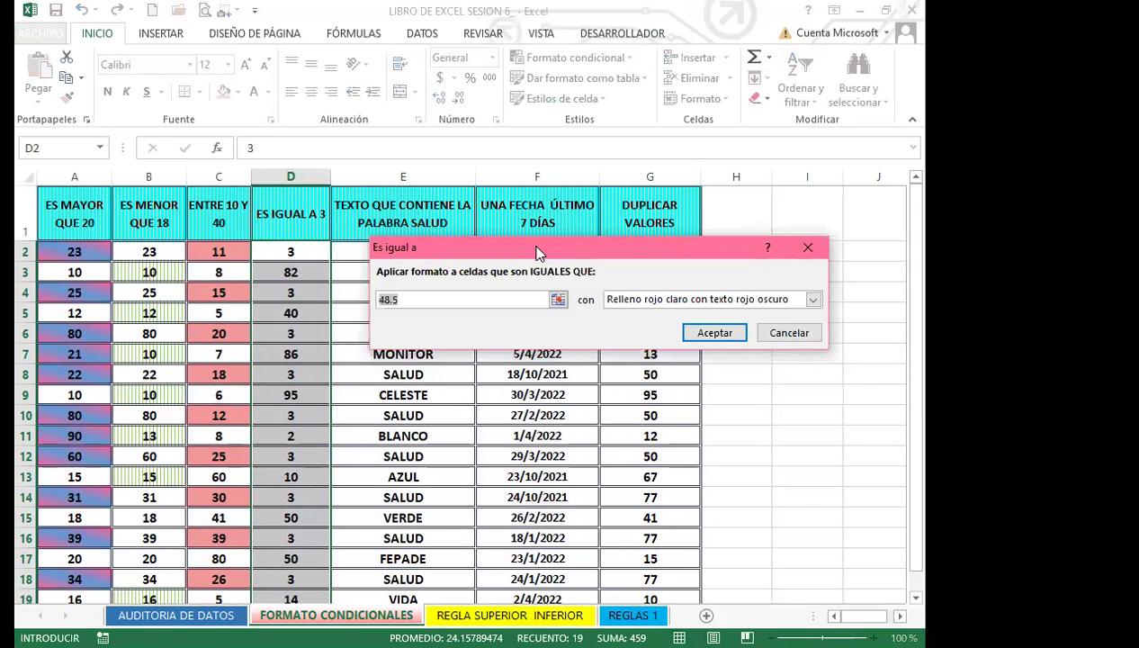
type("3")
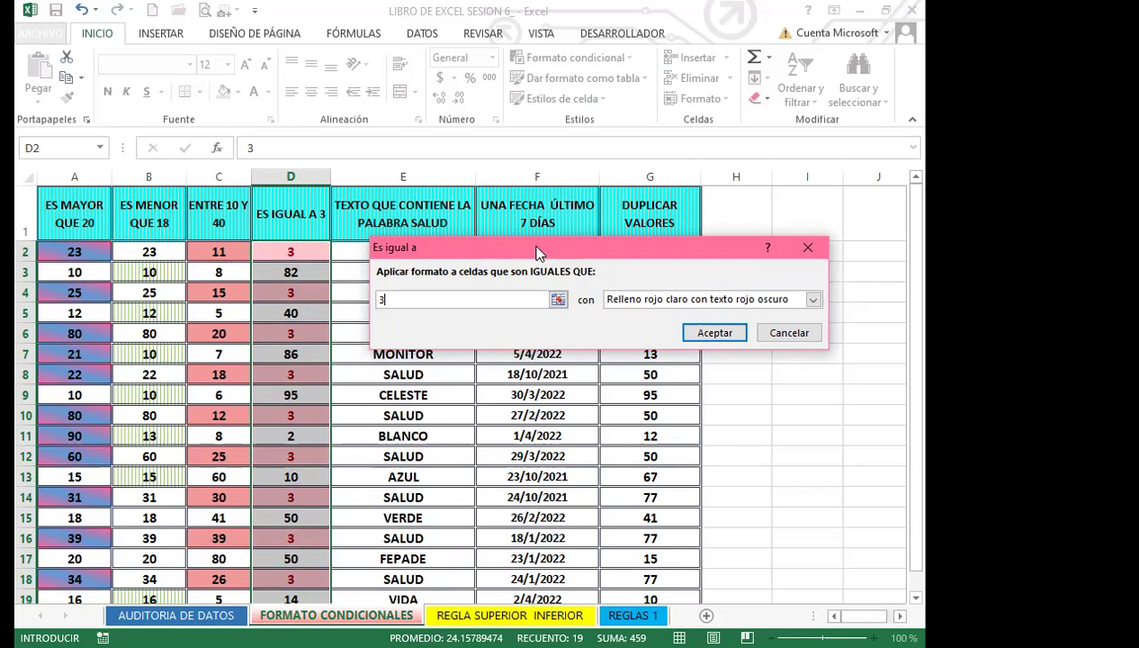
key("BackSpace")
left_click(282, 249)
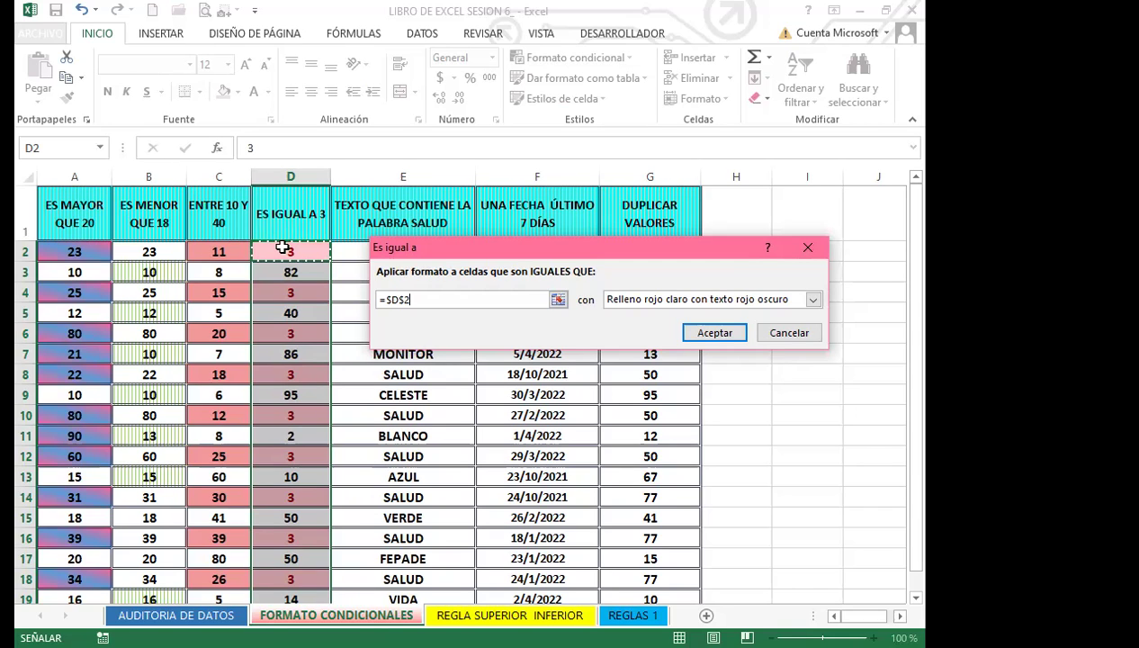
- Apply the equal-to rule with the preset format "Relleno verde con texto verde oscuro"
left_click(813, 300)
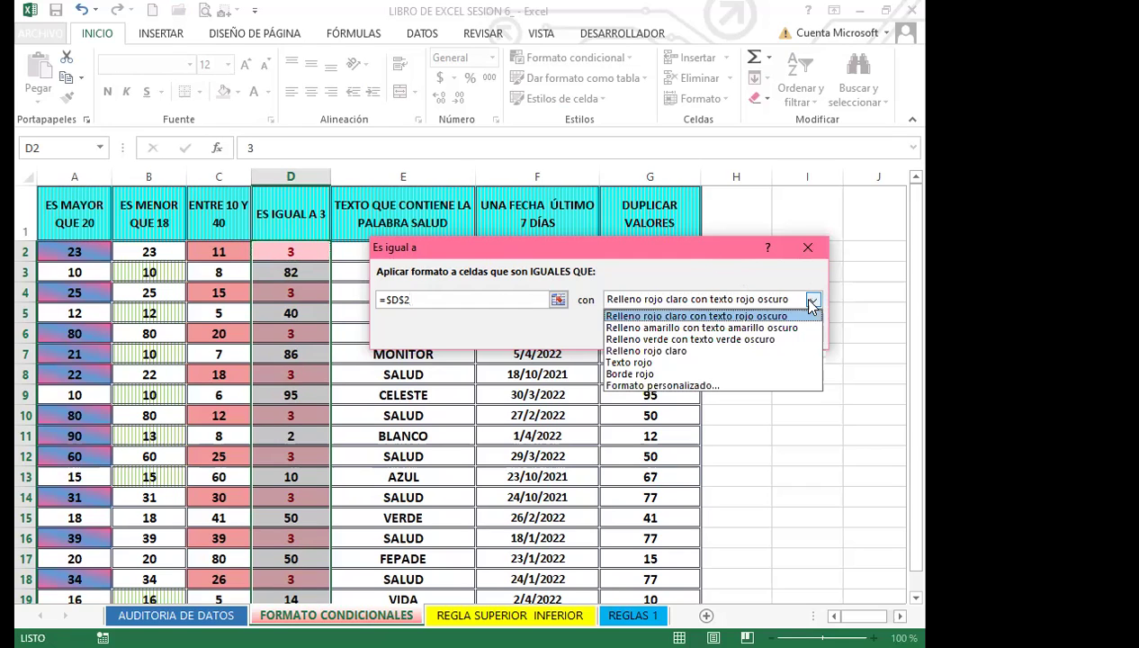
left_click(711, 341)
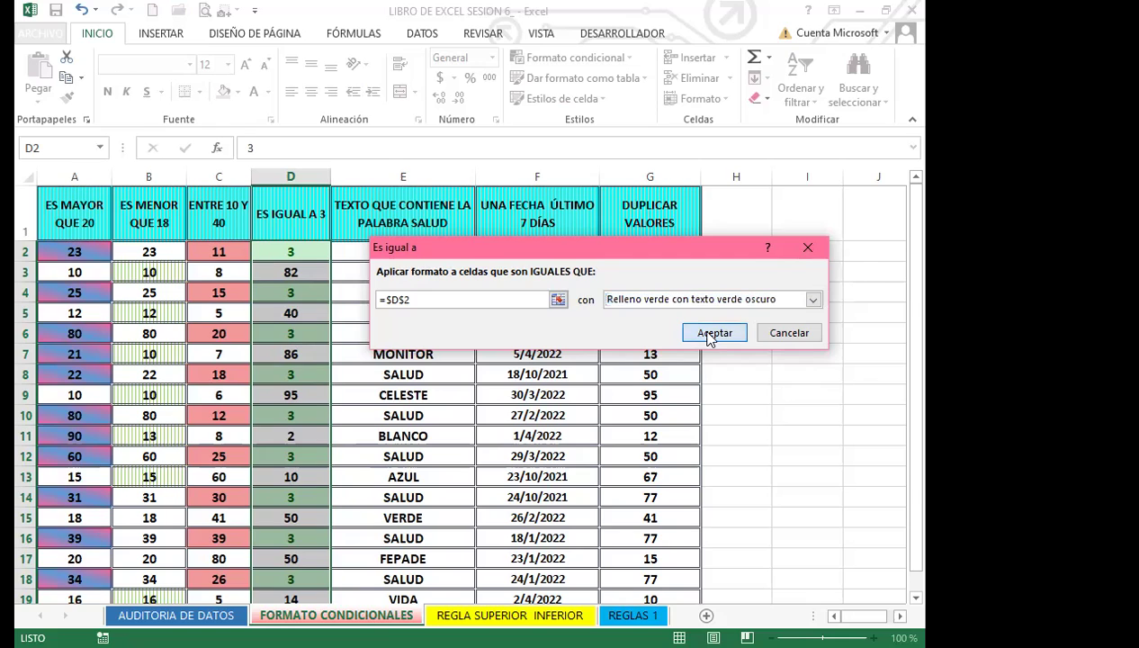
left_click(712, 333)
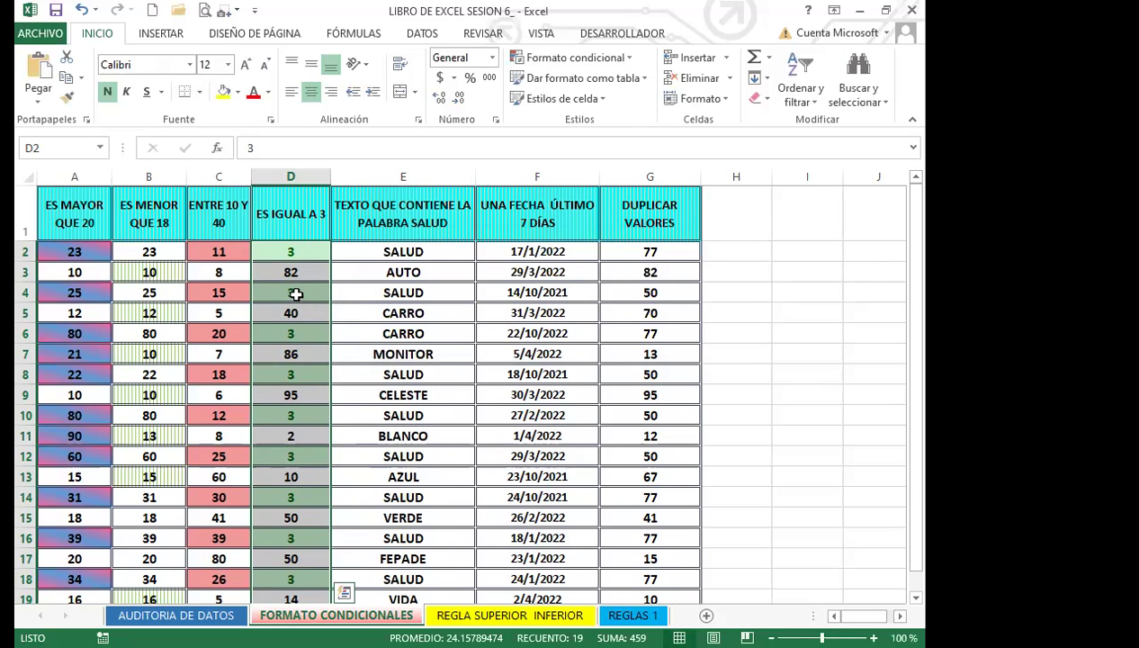
- Test the column D rule by changing cell D4 to 25 and the reference cell D2 to 50
left_click(295, 292)
type("25")
key("Return")
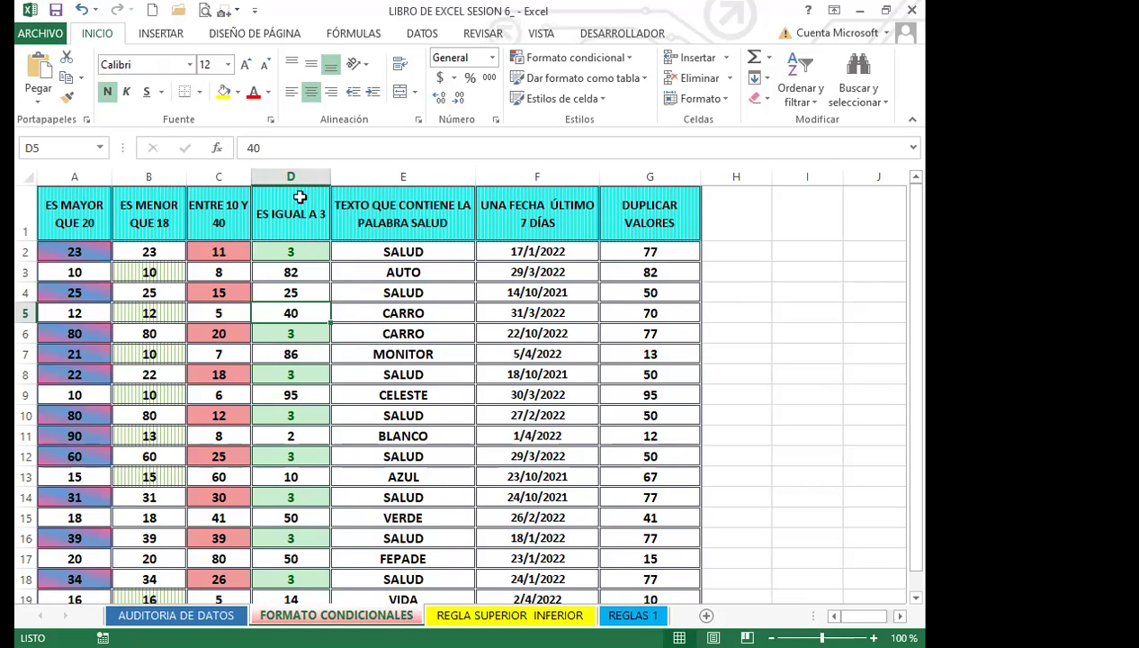
left_click(306, 252)
type("50")
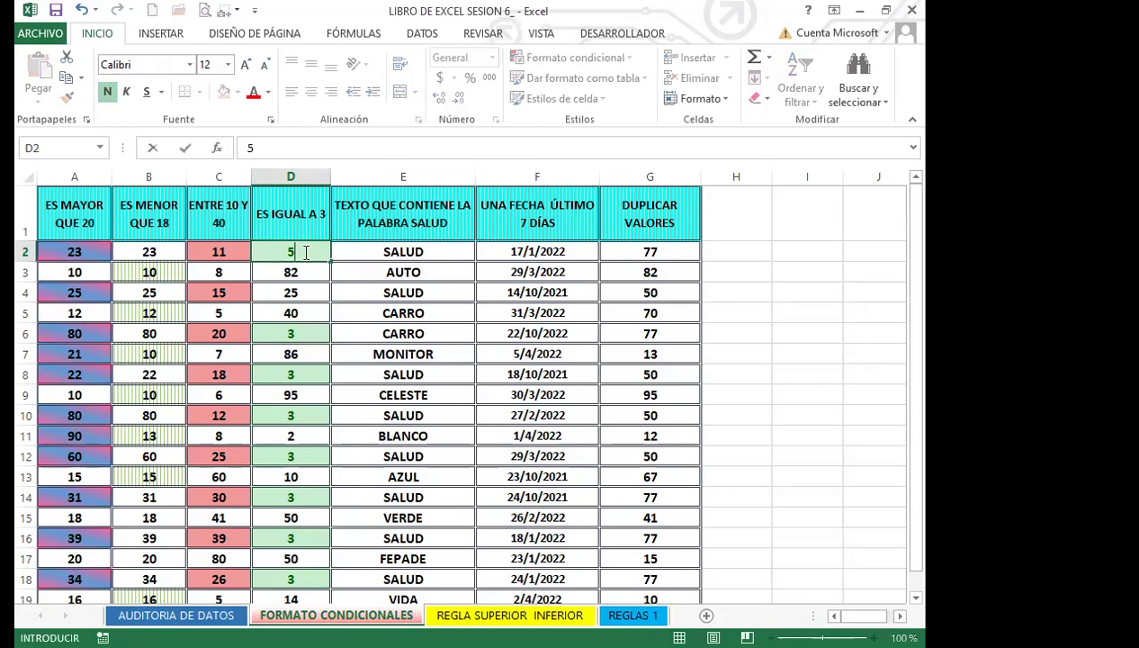
key("Return")
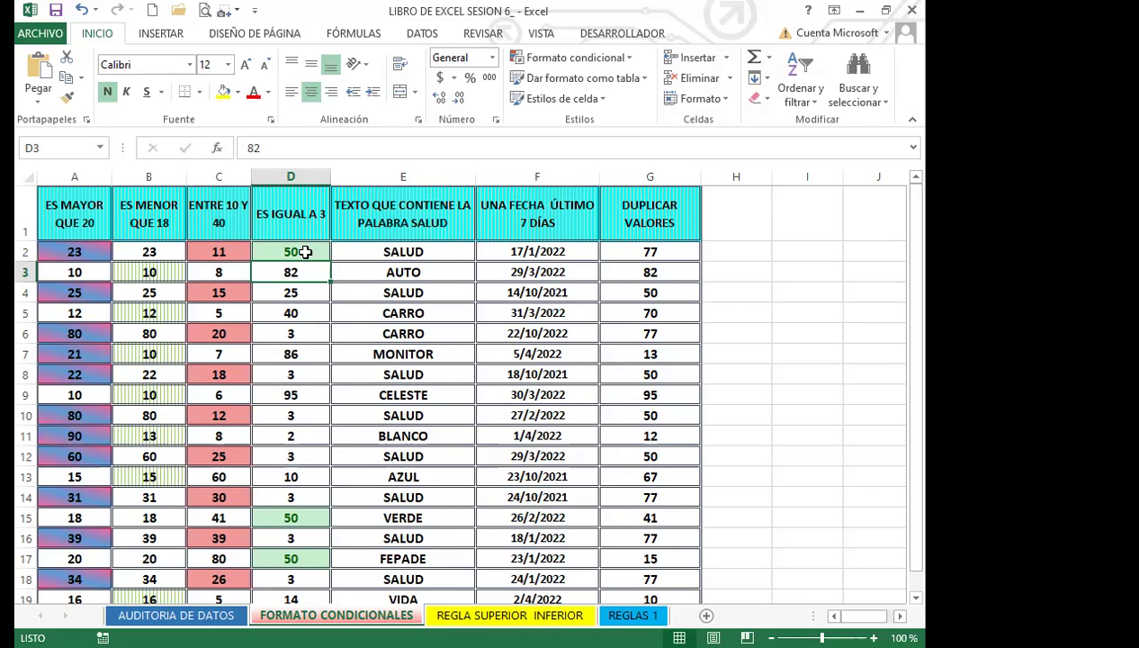
- Clear cell D3 and set the reference cell D2 back to 3
key("BackSpace")
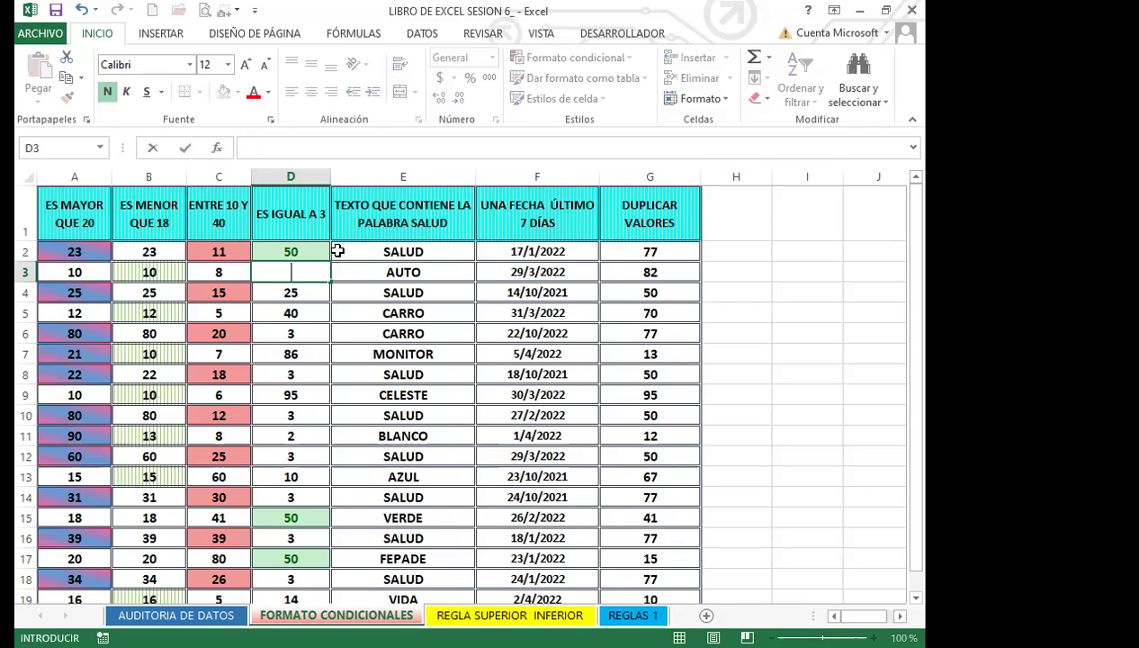
left_click(315, 252)
type("3")
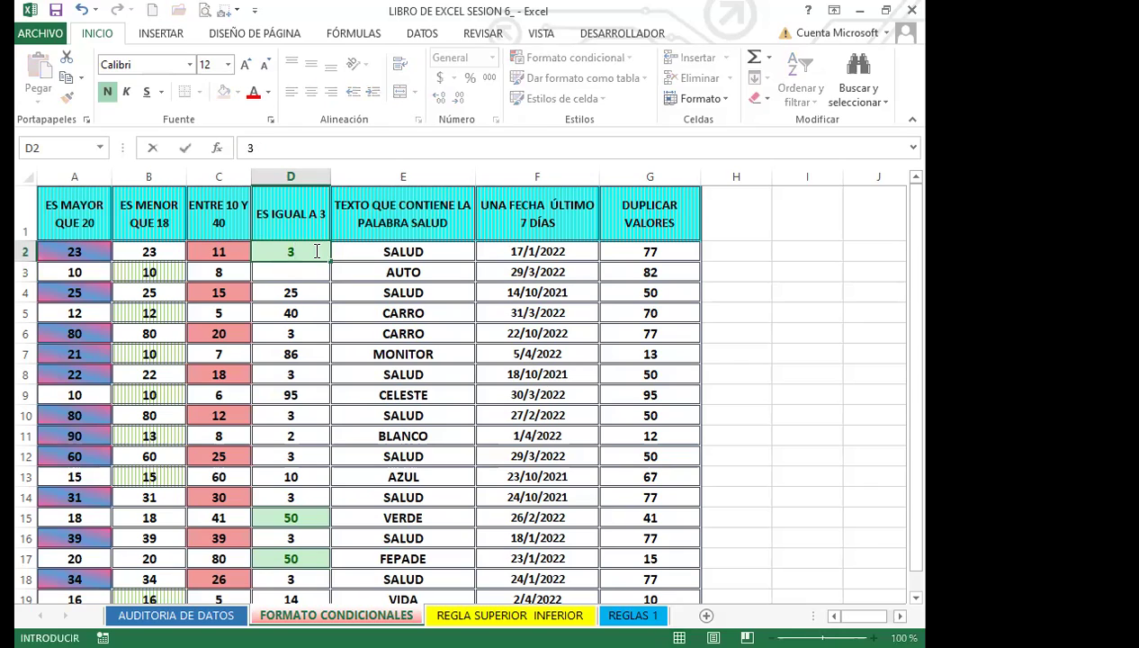
key("Return")
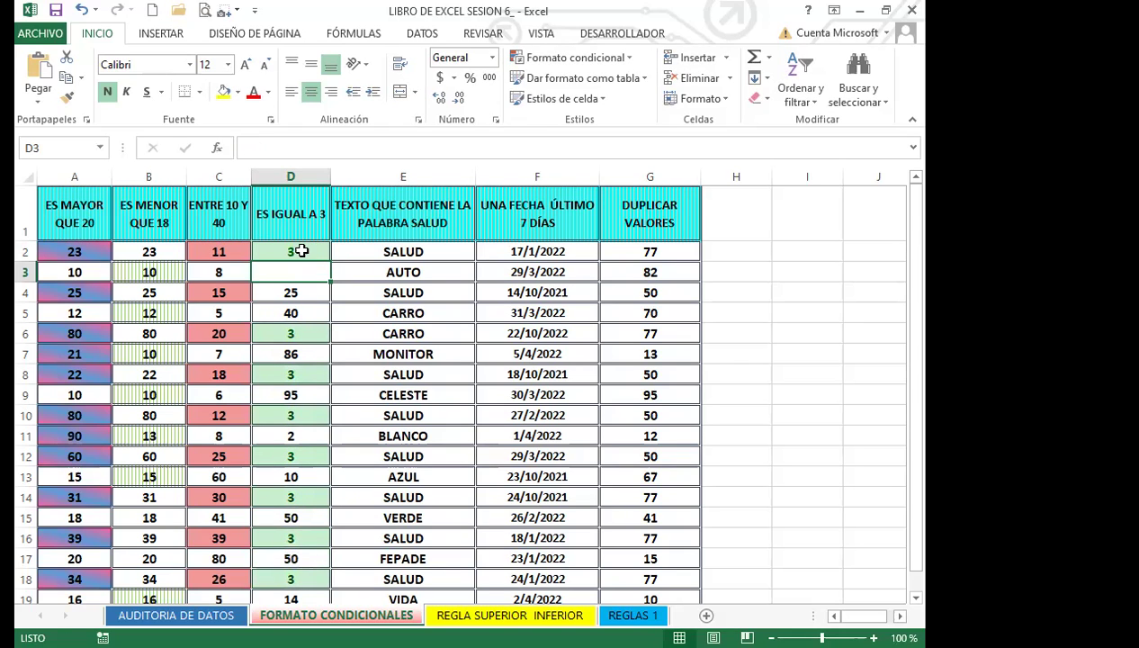
- Test the cell-referenced rule again by entering 10 in cells D2 and D3
left_click(301, 251)
type("10")
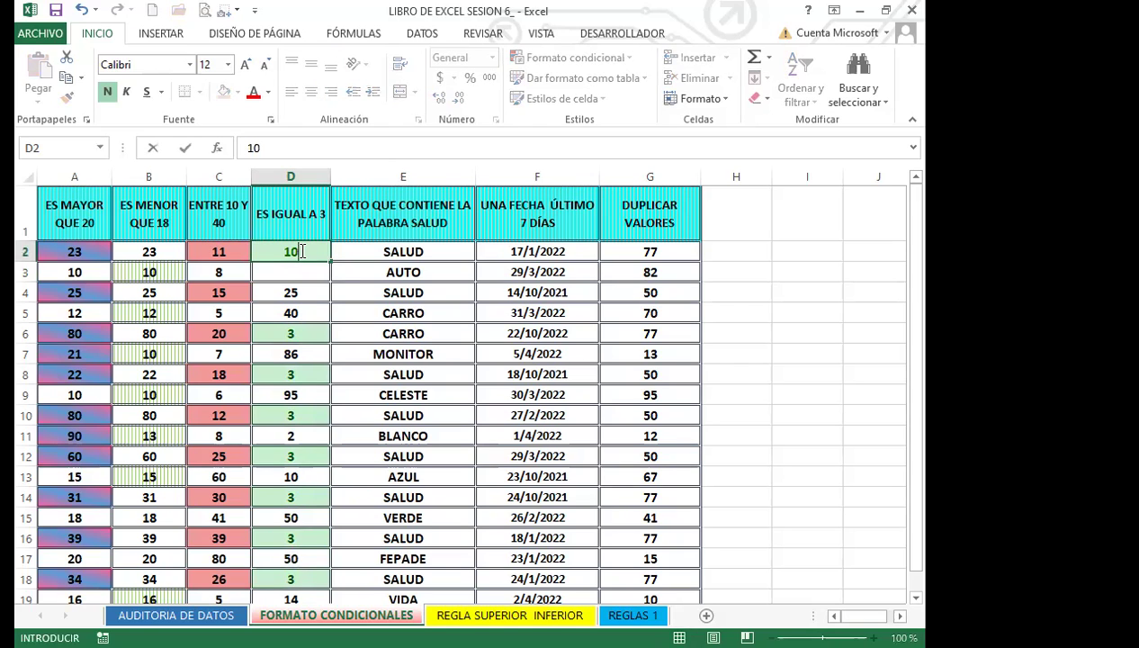
key("Return")
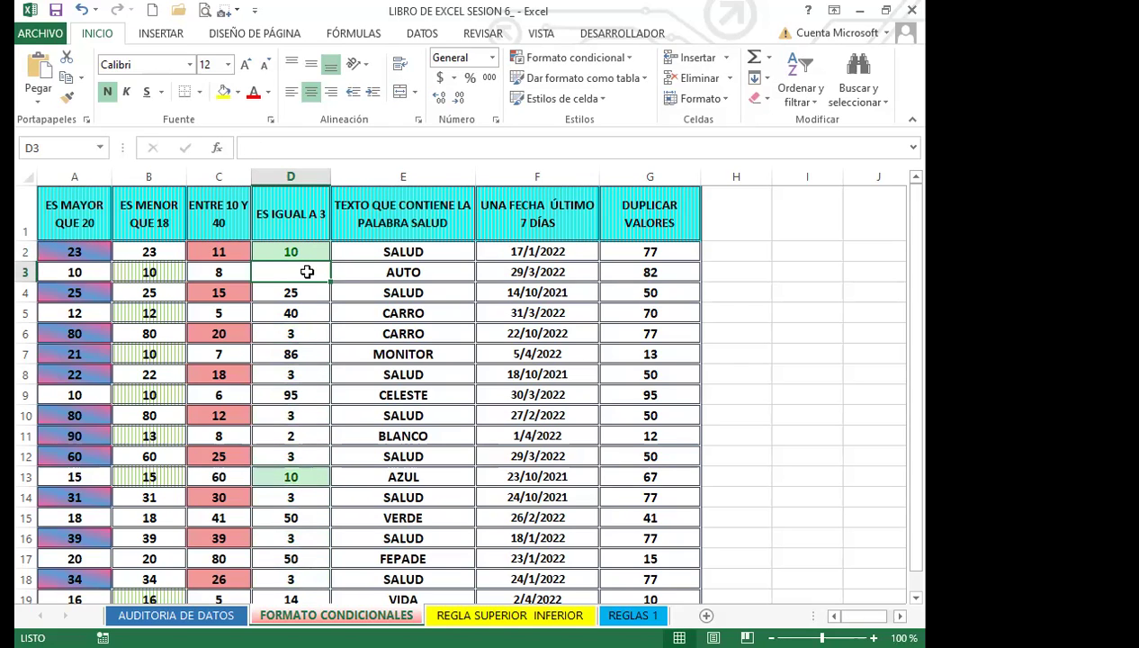
type("10")
key("Return")
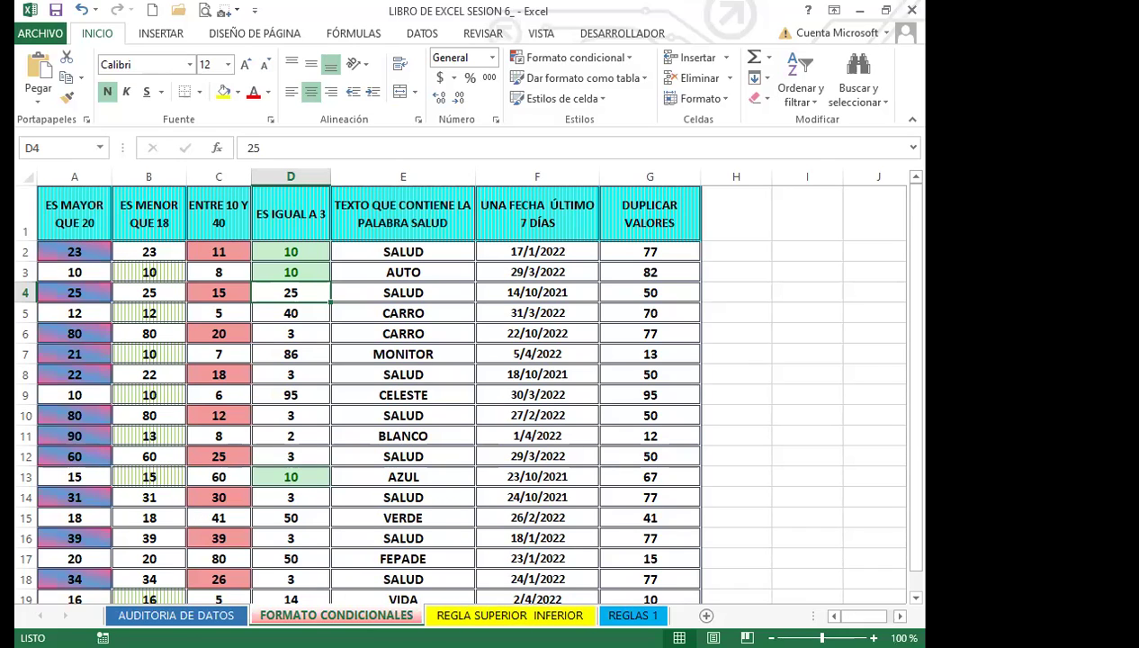
scroll(459, 390, "down", 3)
scroll(459, 391, "up", 2)
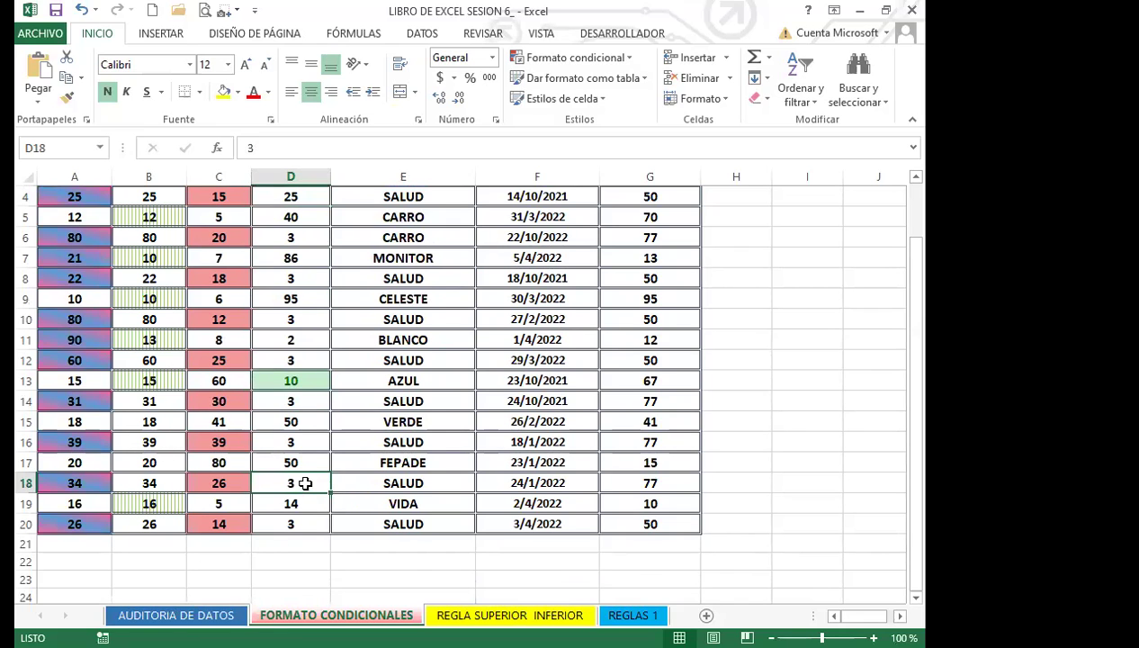
- Set up a text-contains highlighting rule for E2:E20 that uses cell E2 as the text to match
scroll(306, 450, "up", 1)
left_click(436, 252)
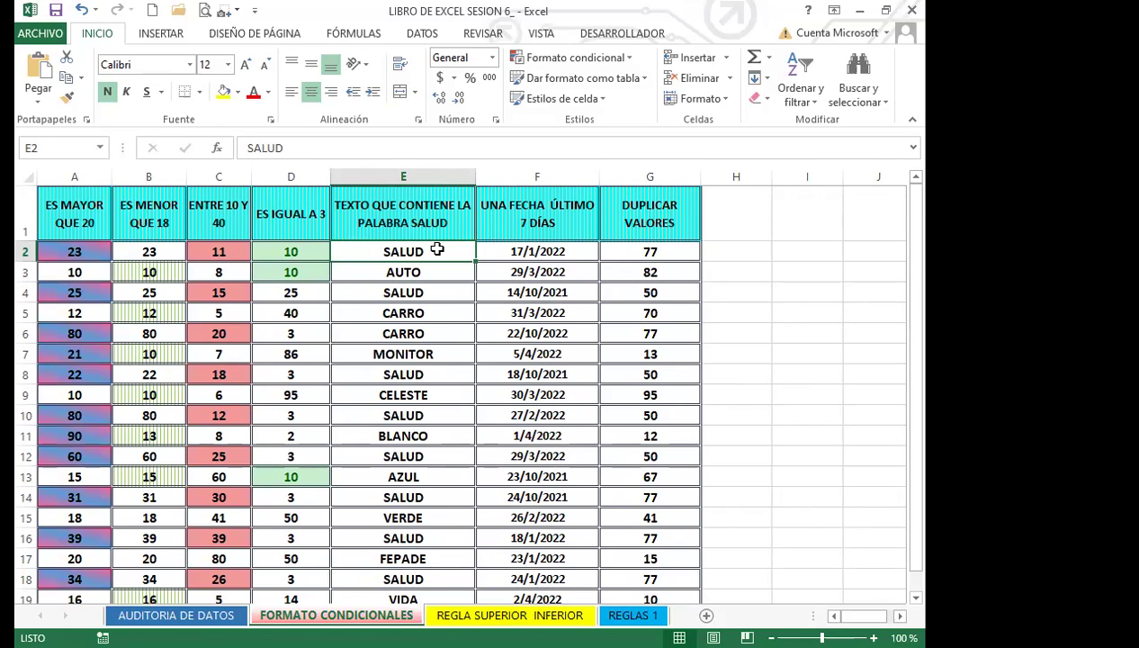
left_click_drag(436, 250, 424, 563)
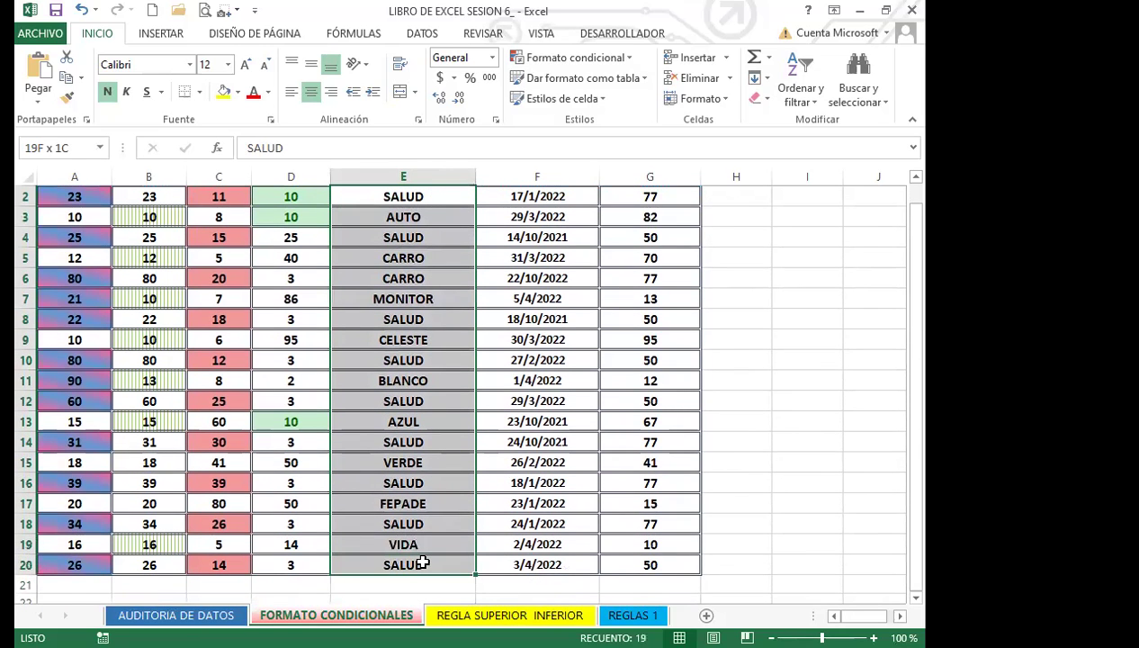
scroll(414, 426, "up", 1)
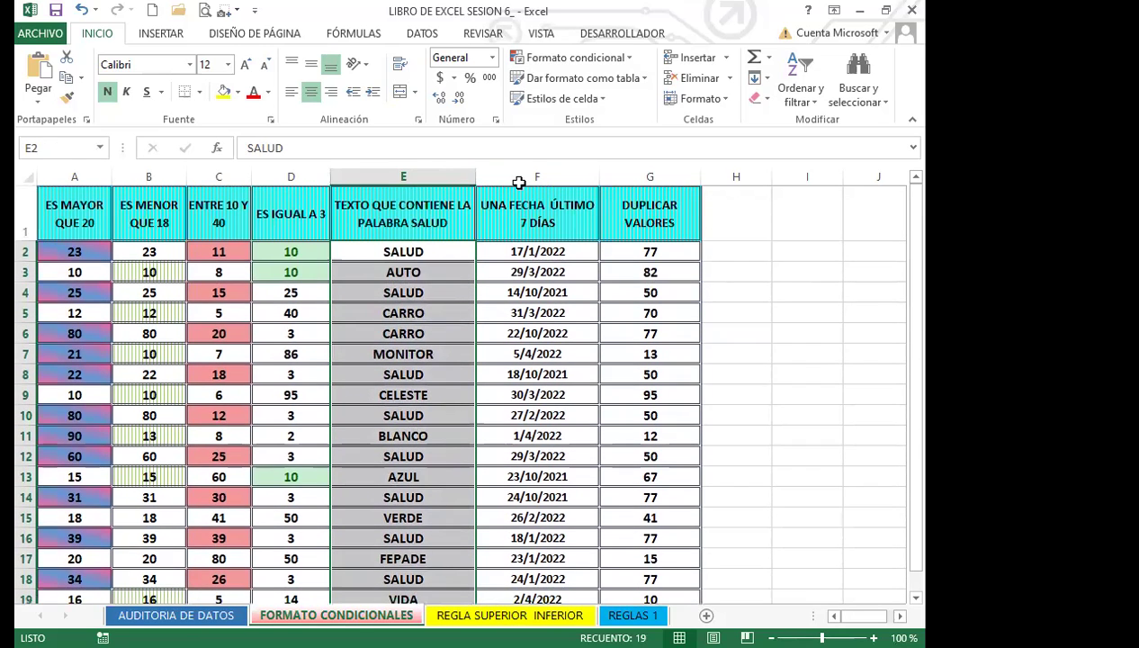
left_click(629, 59)
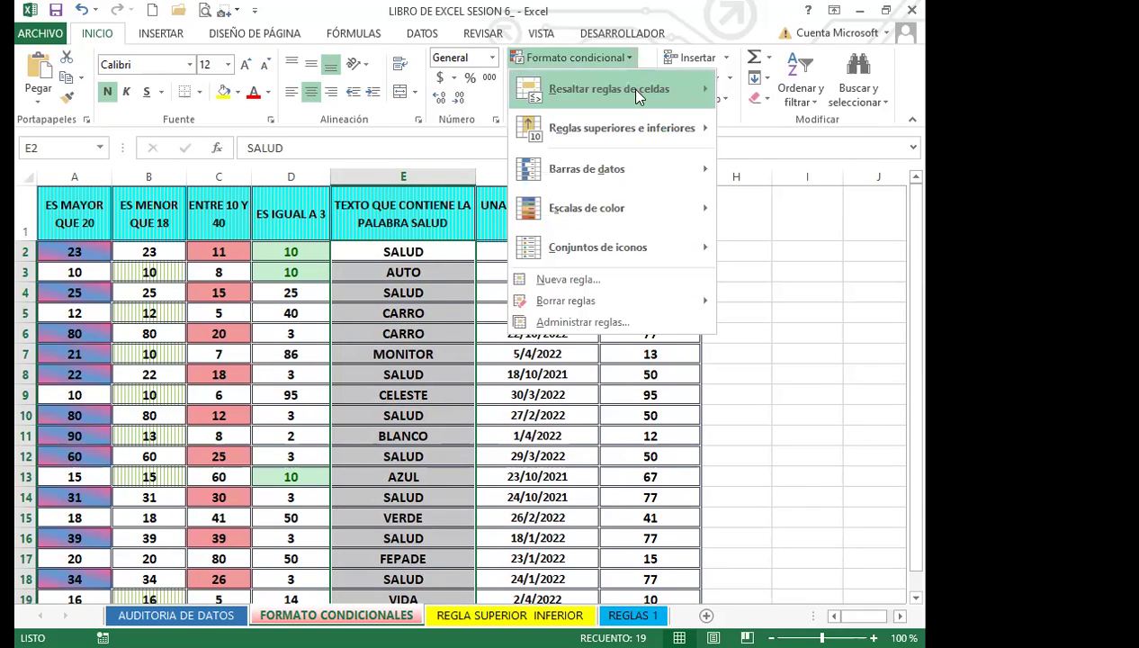
mouse_move(635, 90)
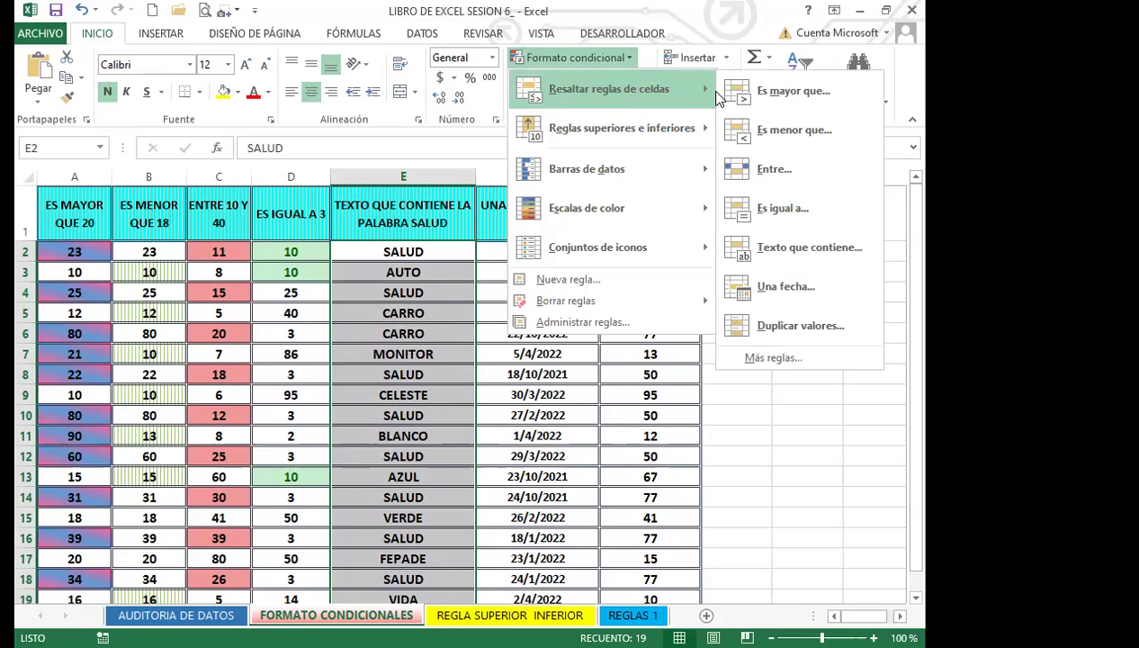
left_click(812, 255)
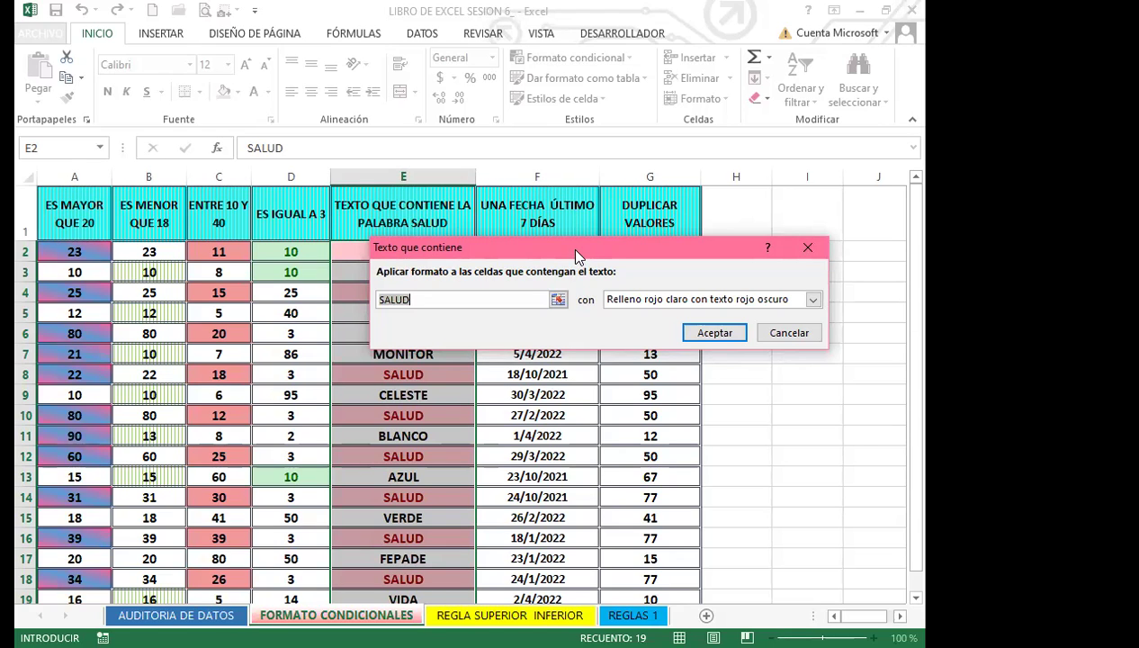
left_click_drag(648, 246, 741, 233)
left_click(383, 251)
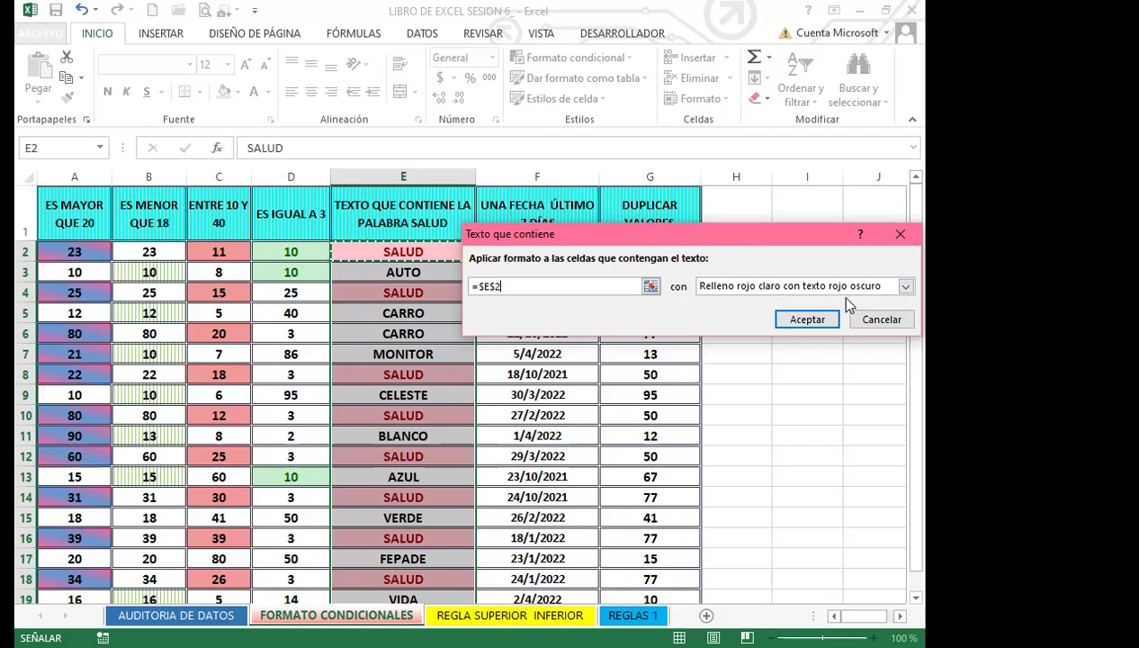
- Define the text rule's custom format as a two-colour horizontal gradient fill of grey-blue and dark green, with green on top
left_click_drag(743, 236, 590, 223)
left_click(753, 273)
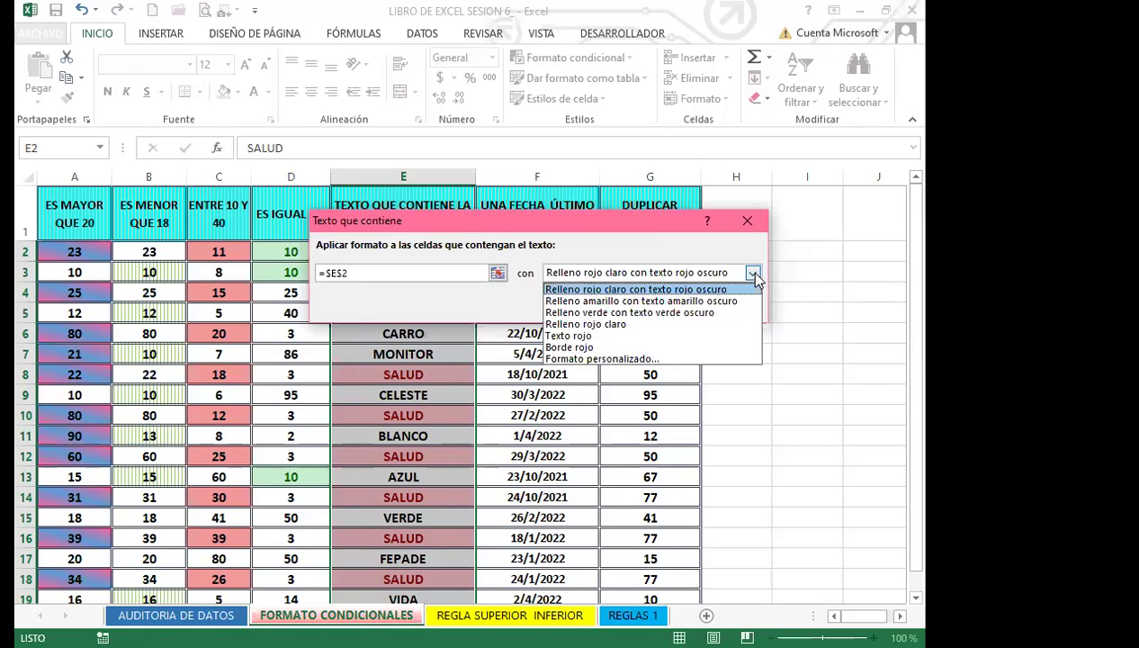
left_click(594, 358)
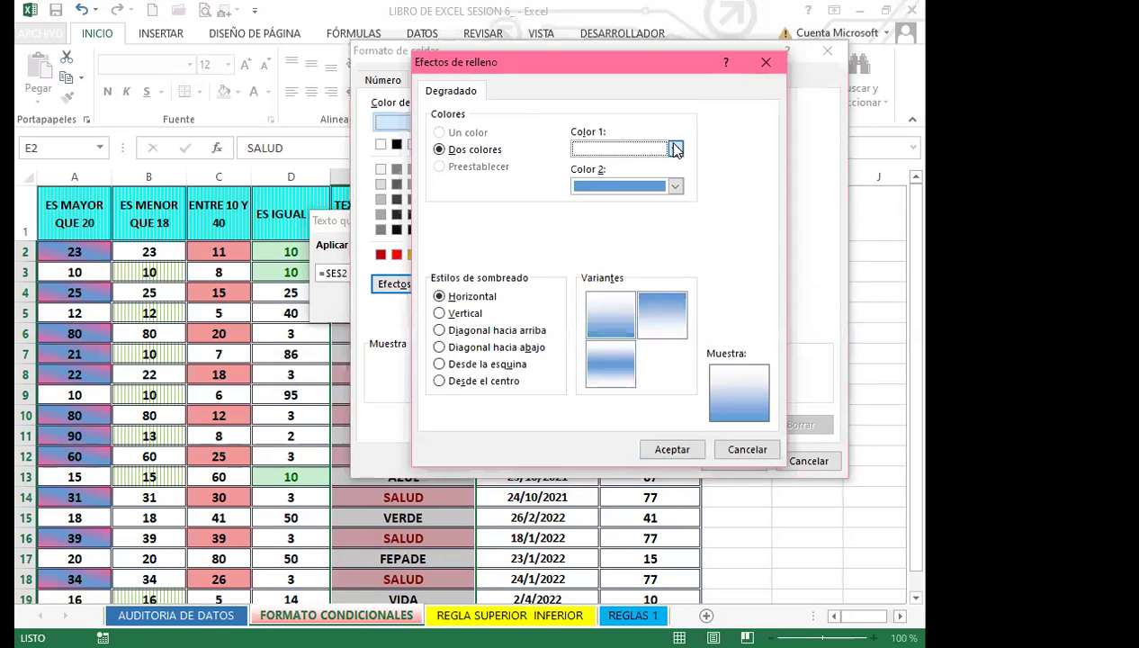
left_click(656, 150)
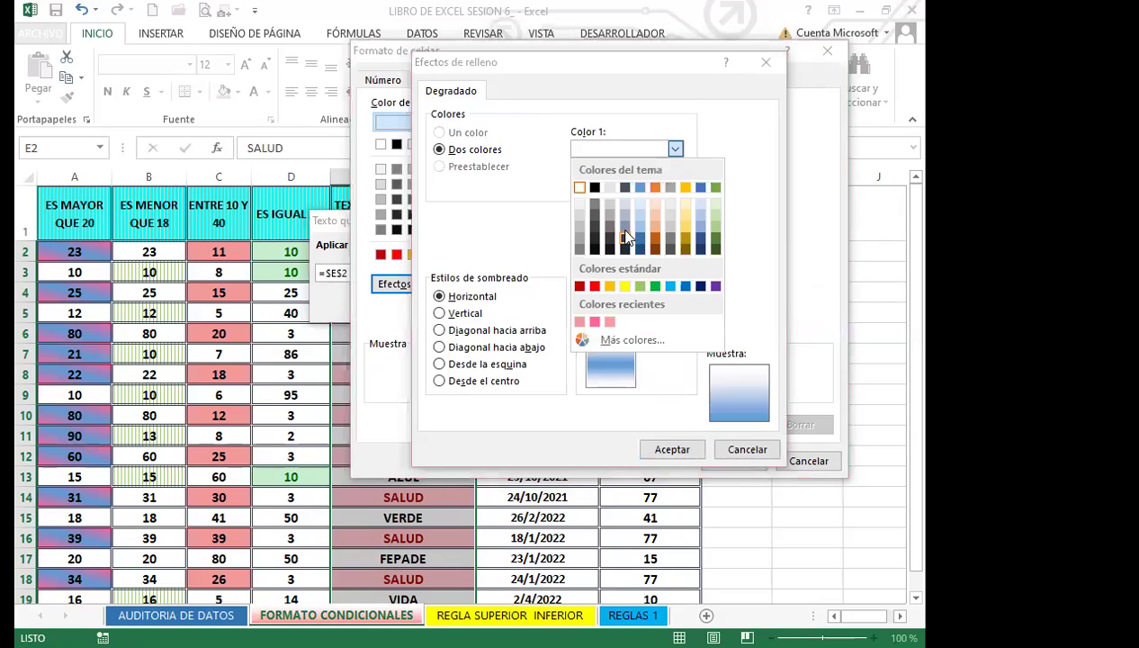
left_click(621, 229)
left_click(675, 186)
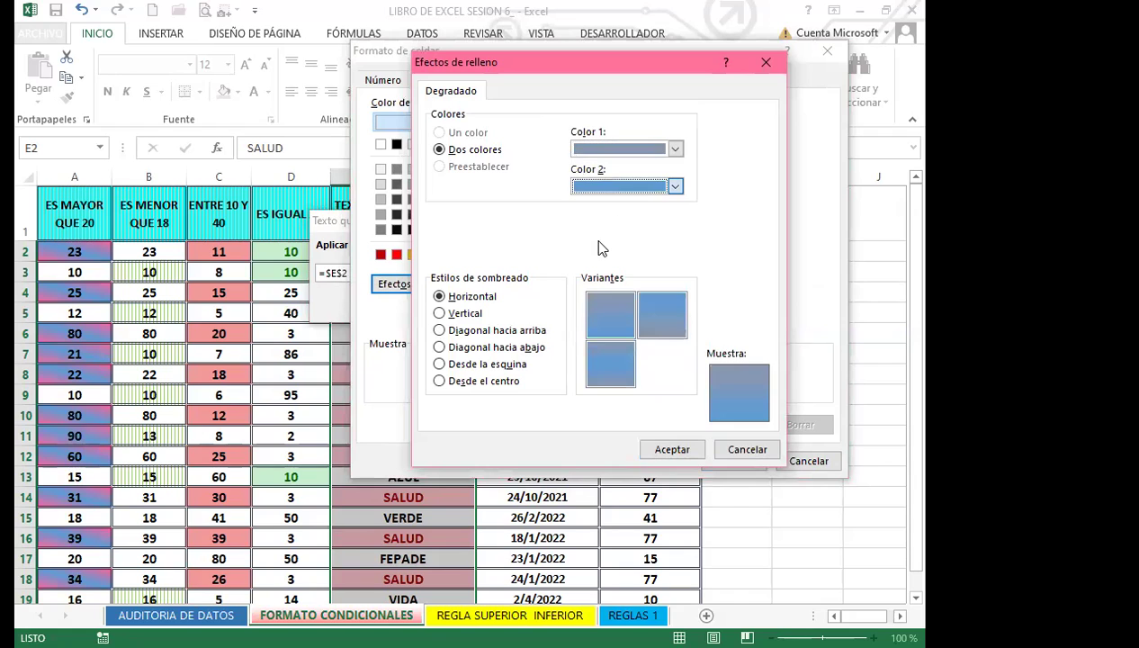
left_click(716, 277)
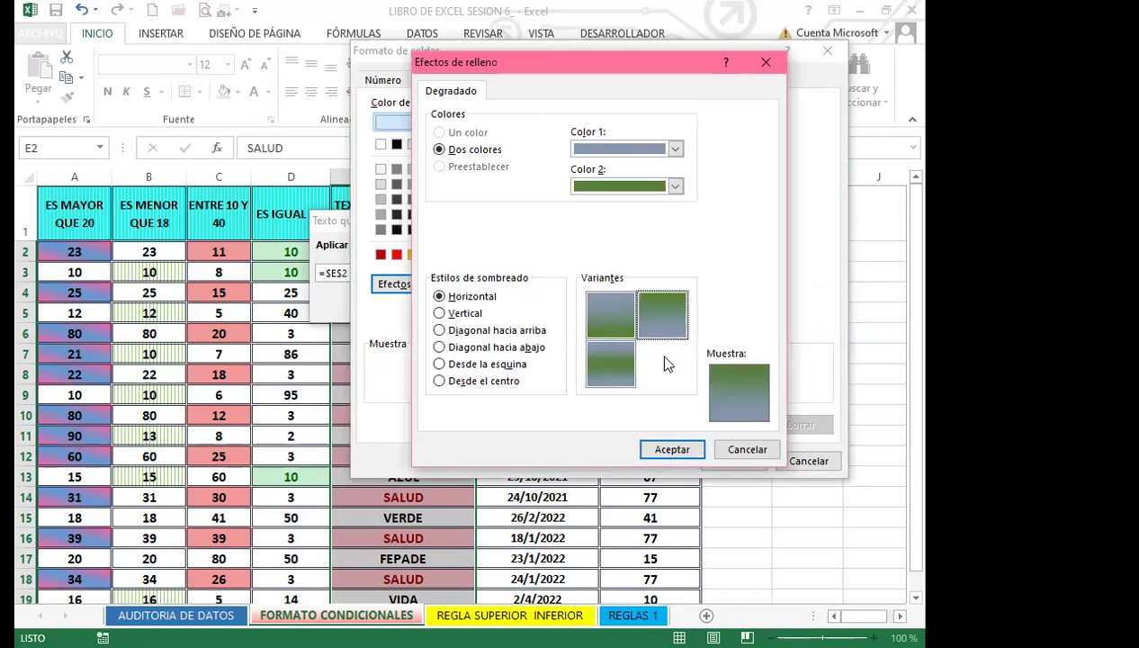
left_click(675, 449)
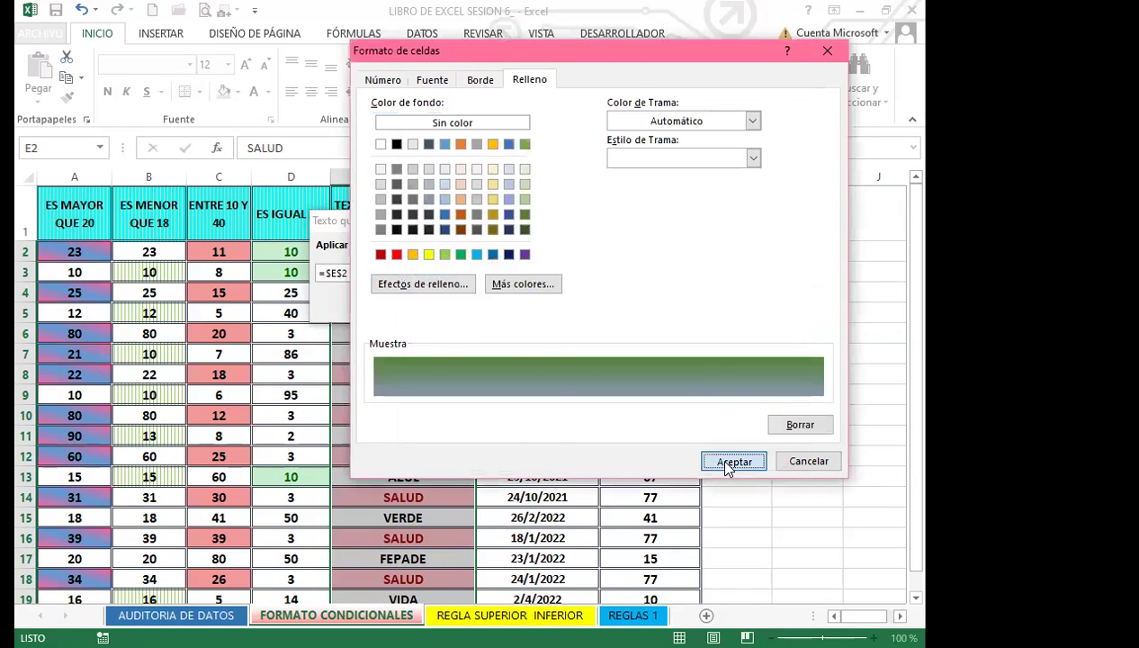
left_click(727, 464)
- Apply the text-contains rule and review the highlighted SALUD cells through row 20
left_click(654, 307)
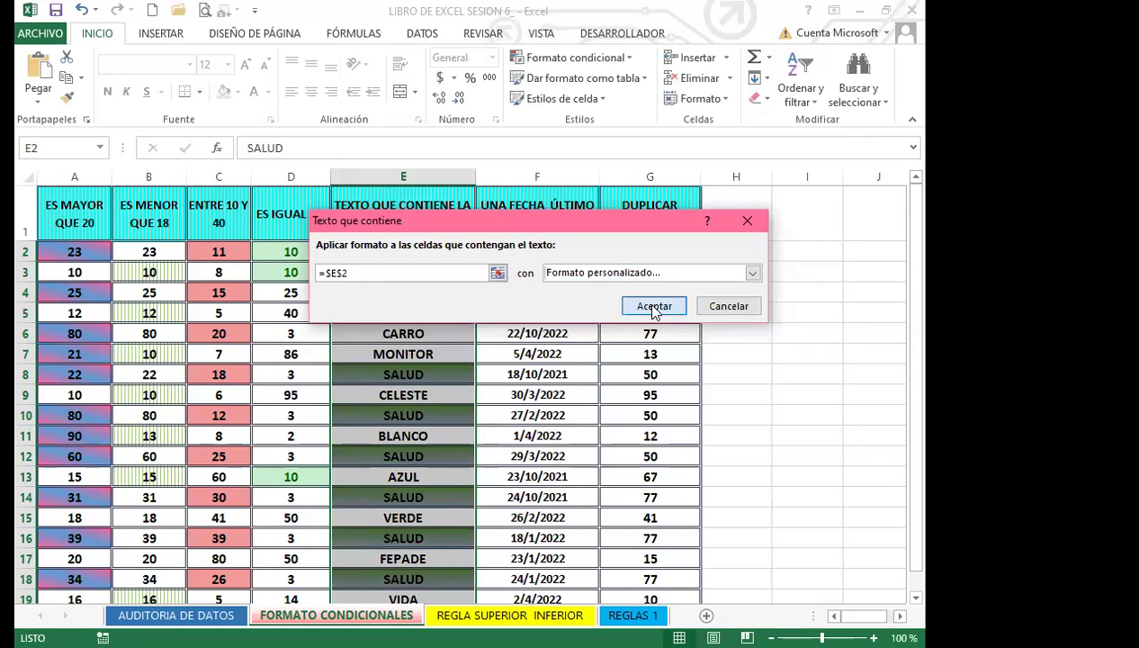
scroll(414, 460, "down", 2)
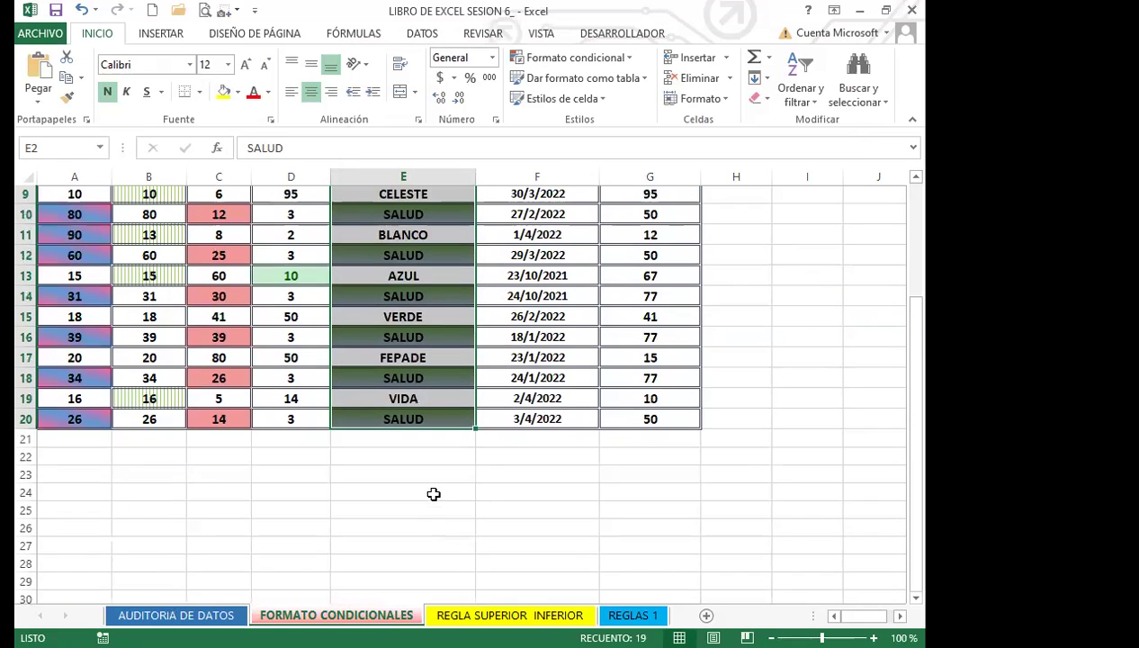
scroll(432, 491, "up", 3)
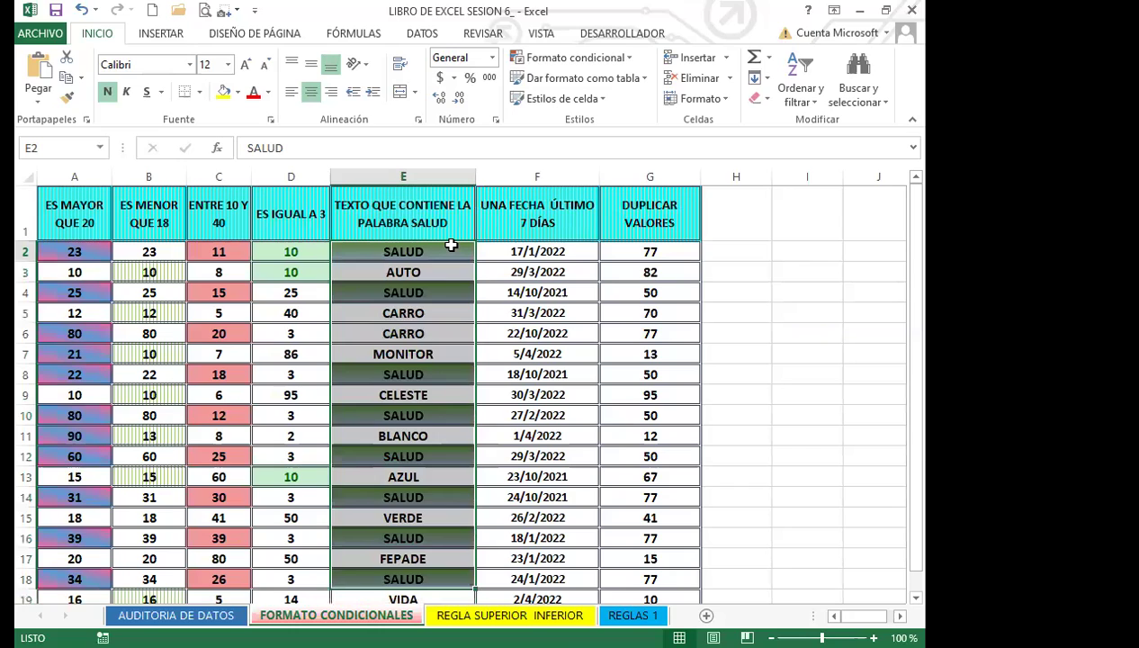
left_click(451, 251)
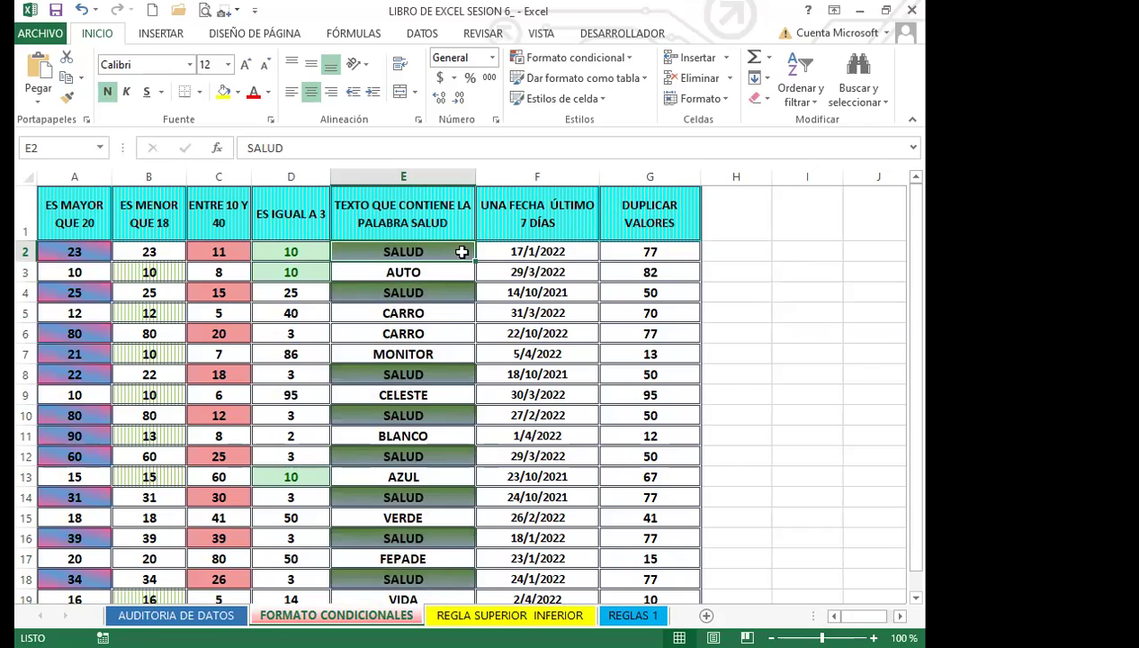
- Set up a date highlighting rule for F2:F20 with the period "En los últimos 7 días"
left_click(520, 254)
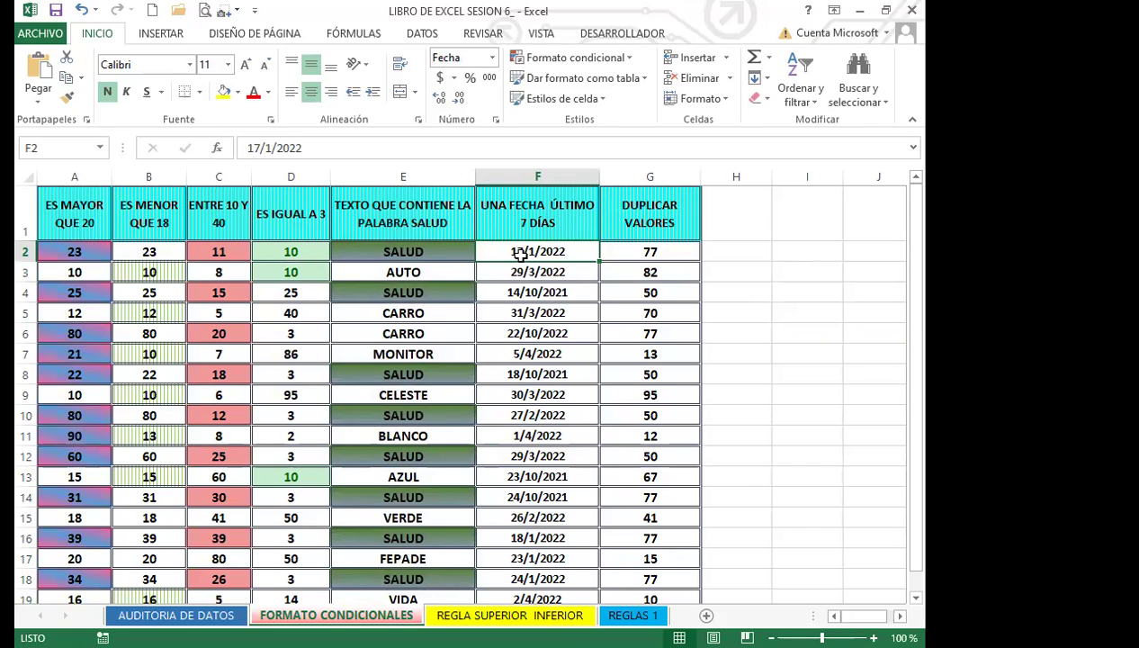
left_click_drag(501, 252, 531, 601)
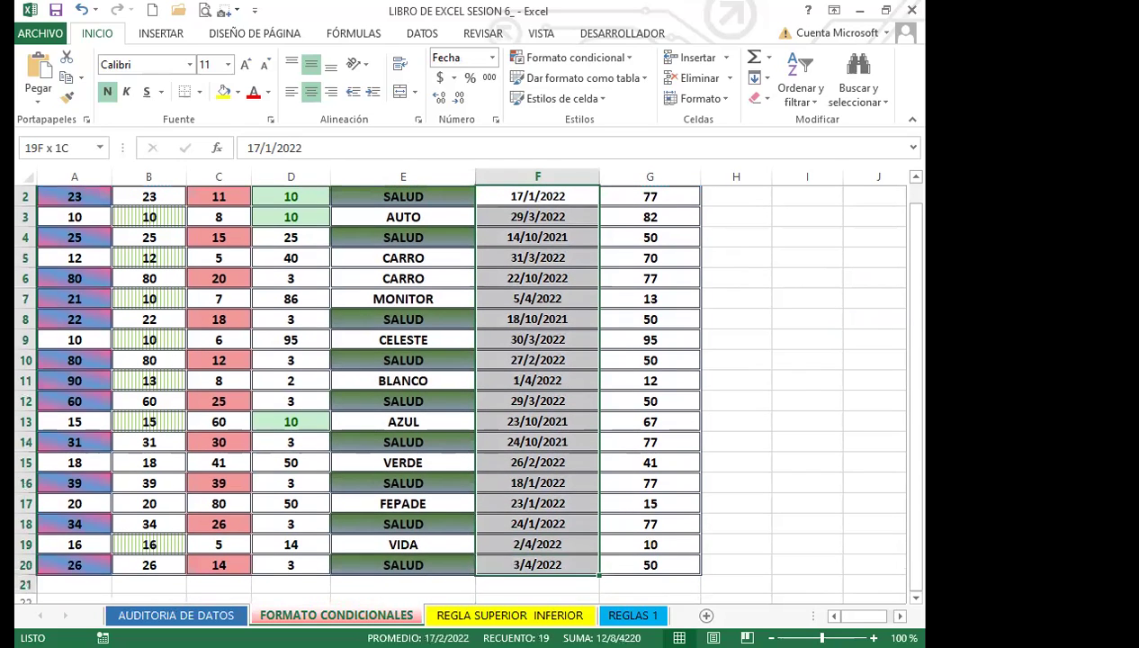
scroll(499, 302, "up", 1)
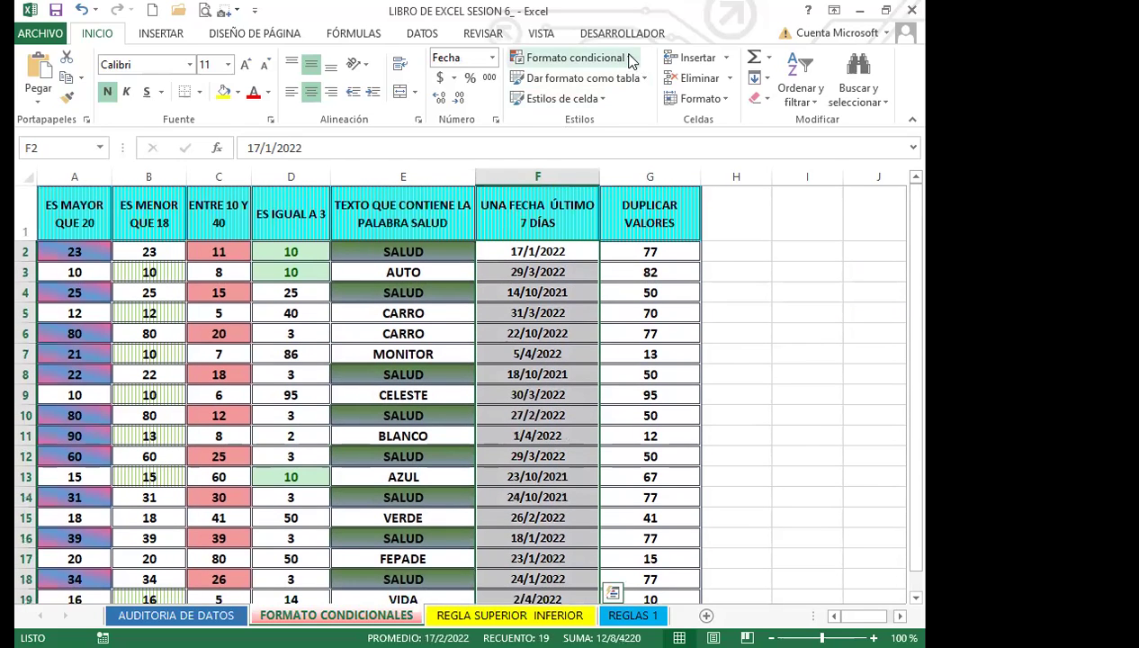
left_click(631, 60)
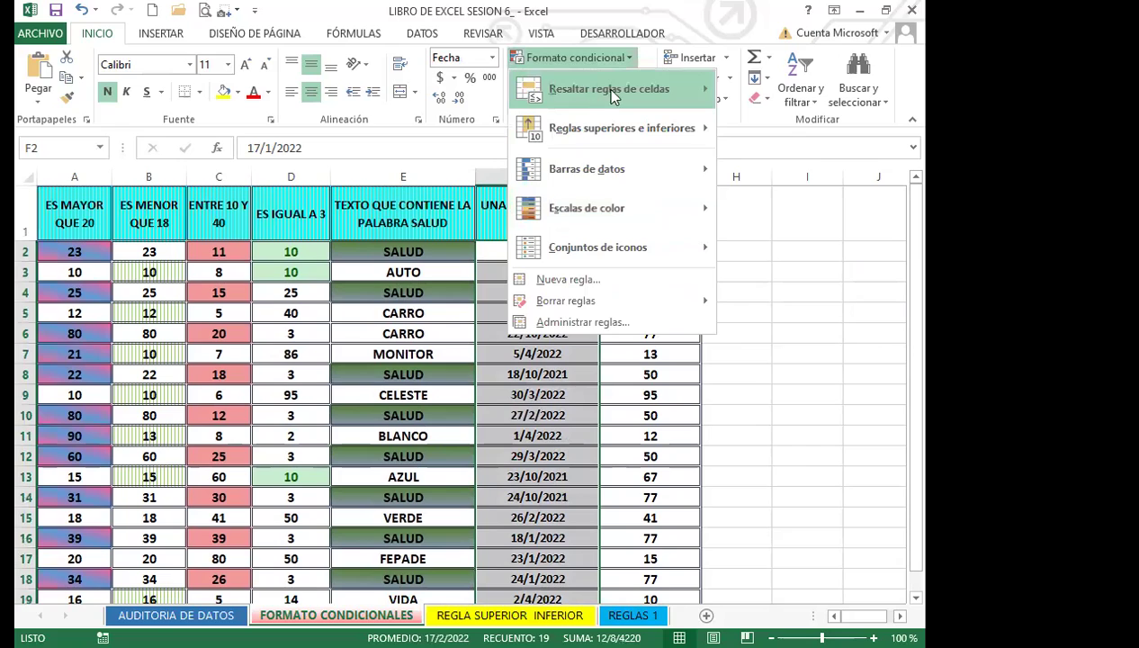
mouse_move(612, 94)
left_click(812, 290)
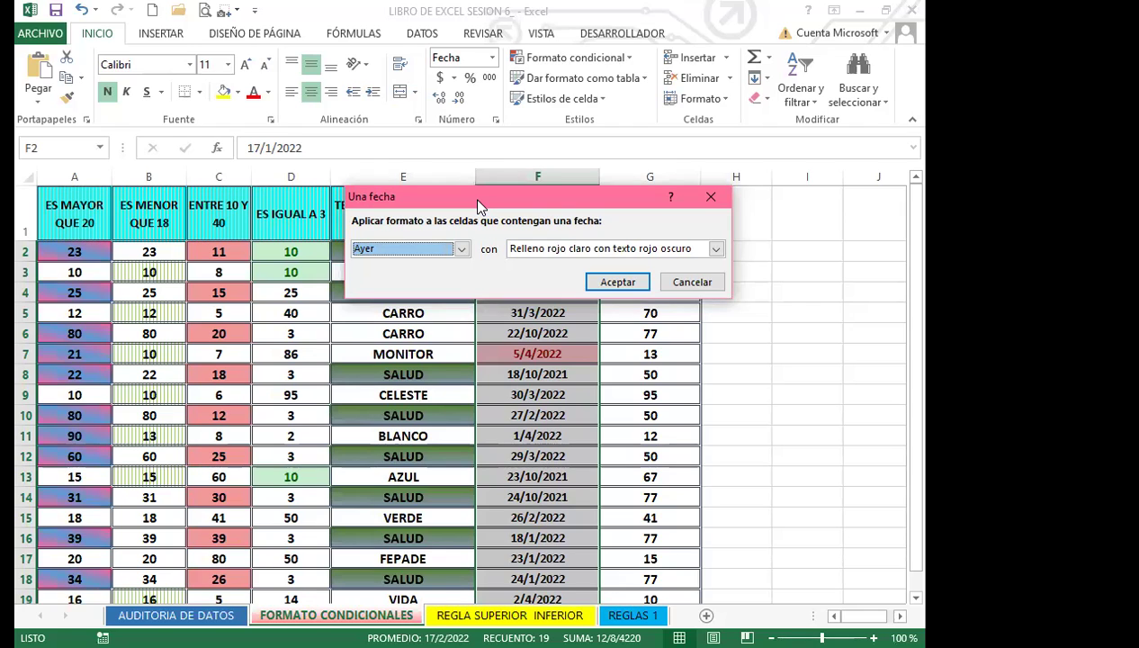
left_click(462, 249)
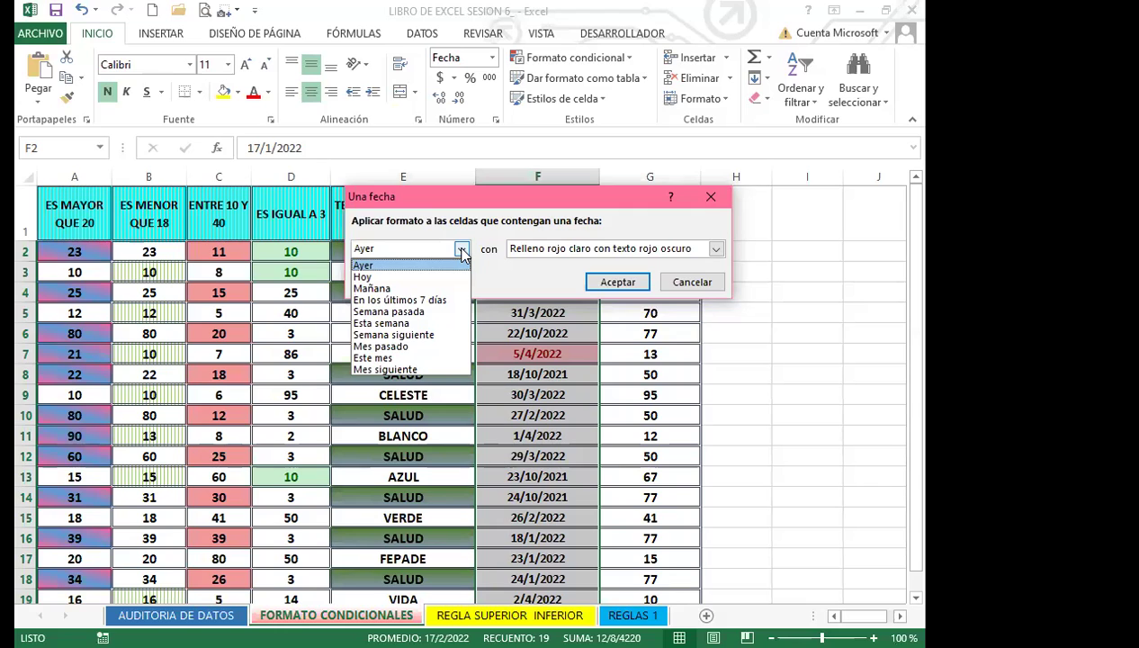
left_click(400, 300)
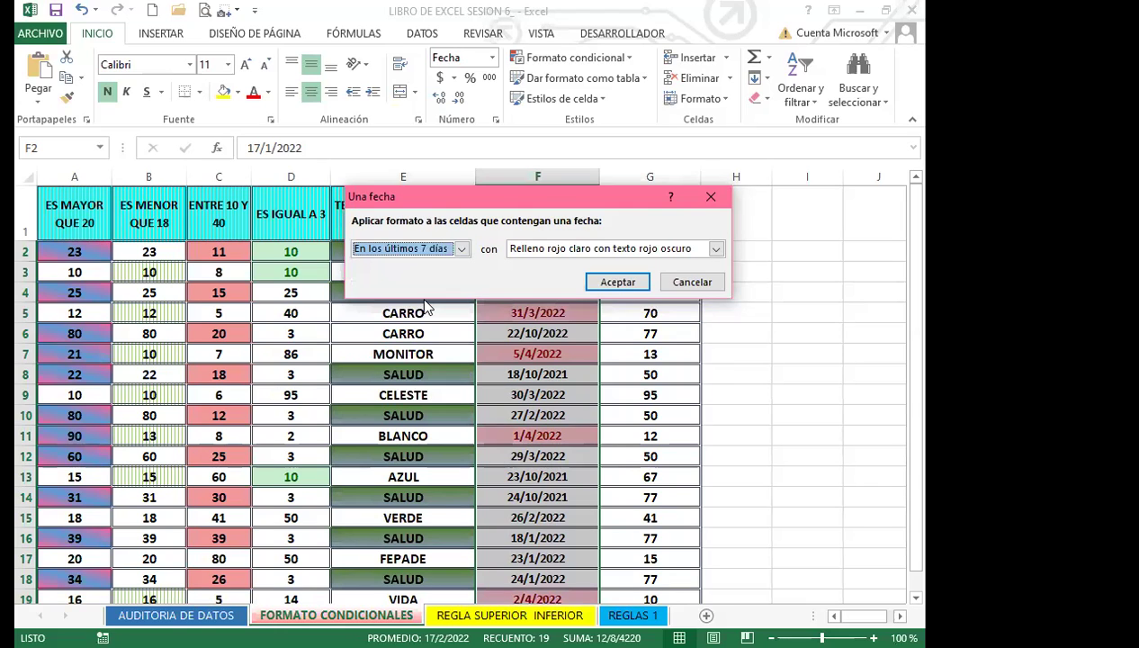
- Define the date rule's custom format as a yellow pattern fill in the sparsest dotted style
left_click(715, 249)
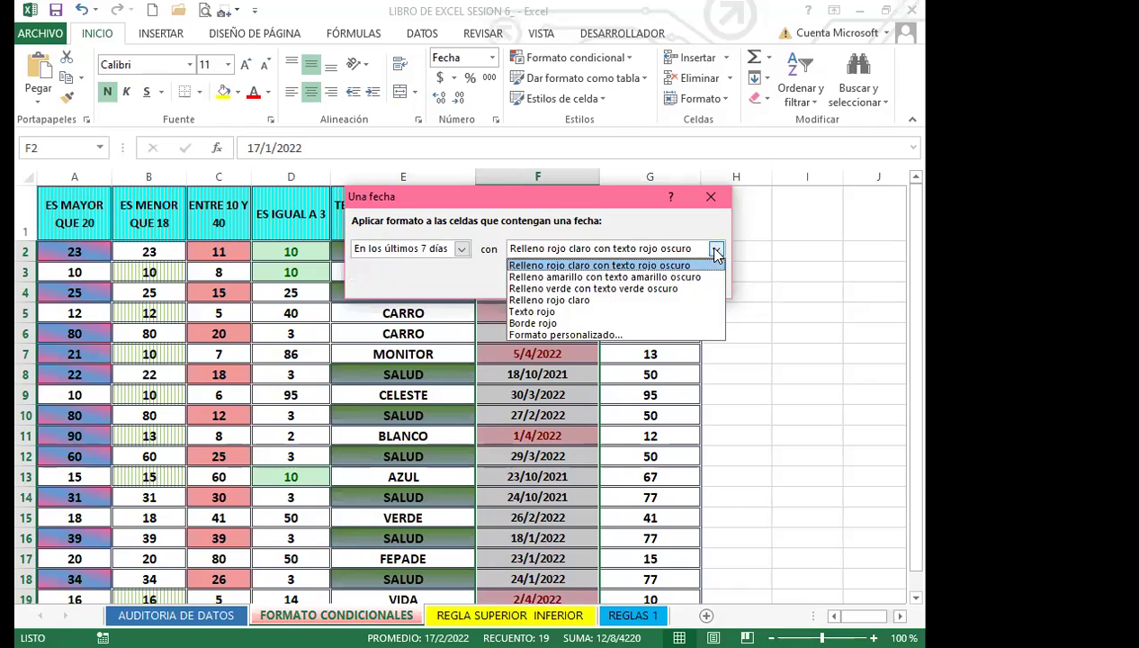
left_click(531, 335)
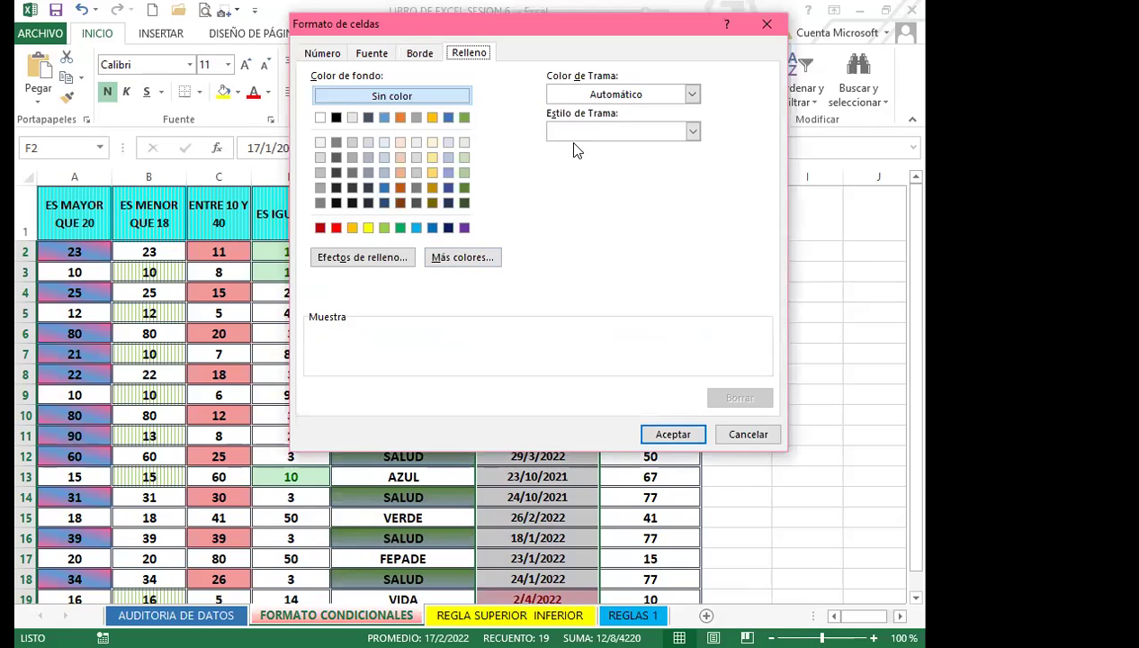
left_click(691, 94)
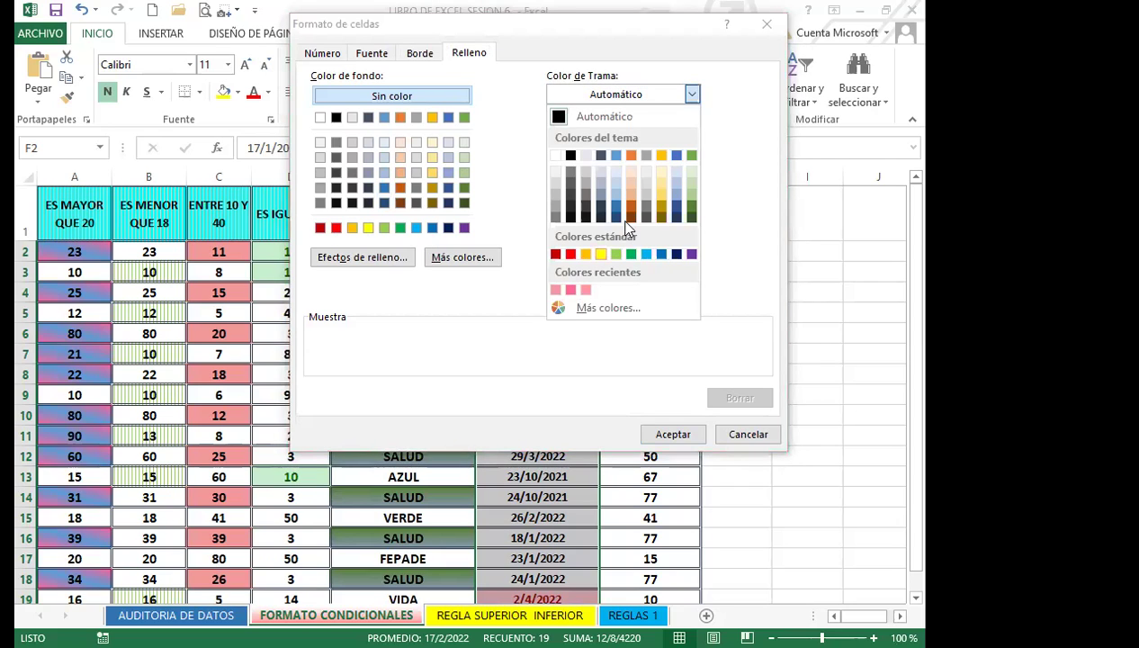
left_click(599, 254)
left_click(692, 131)
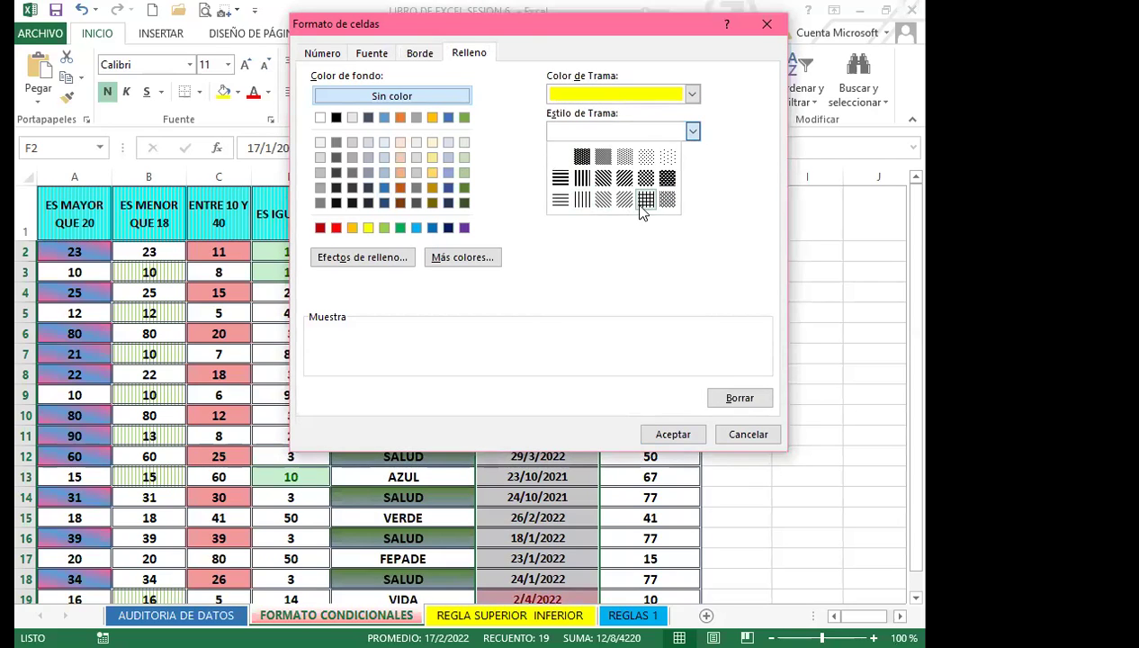
left_click(667, 157)
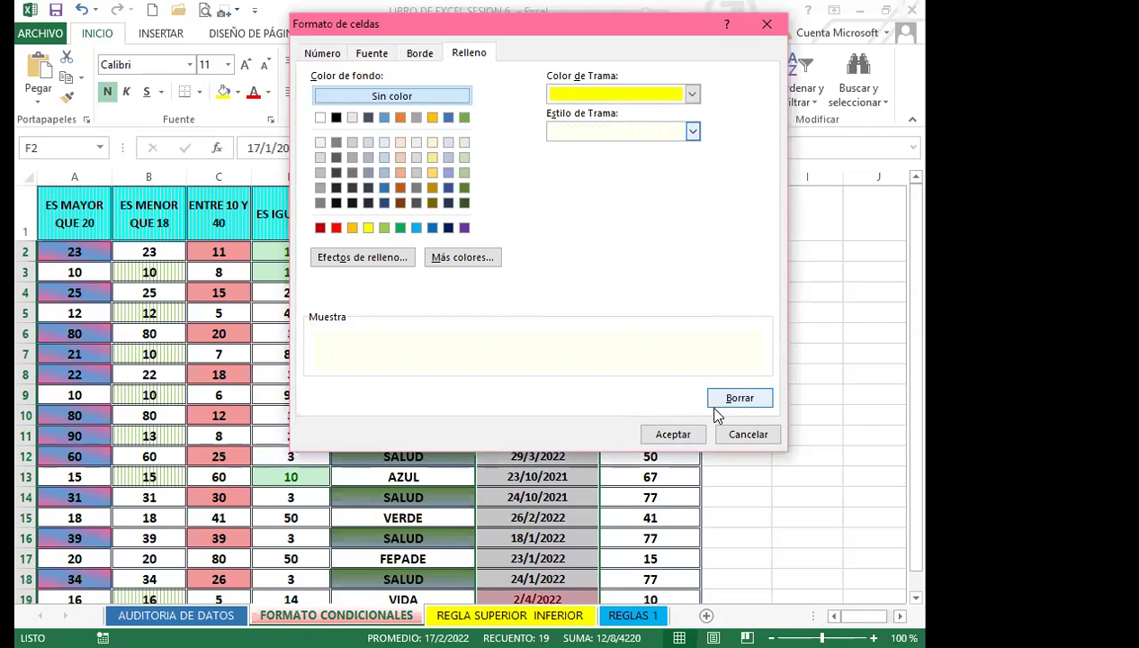
left_click(664, 434)
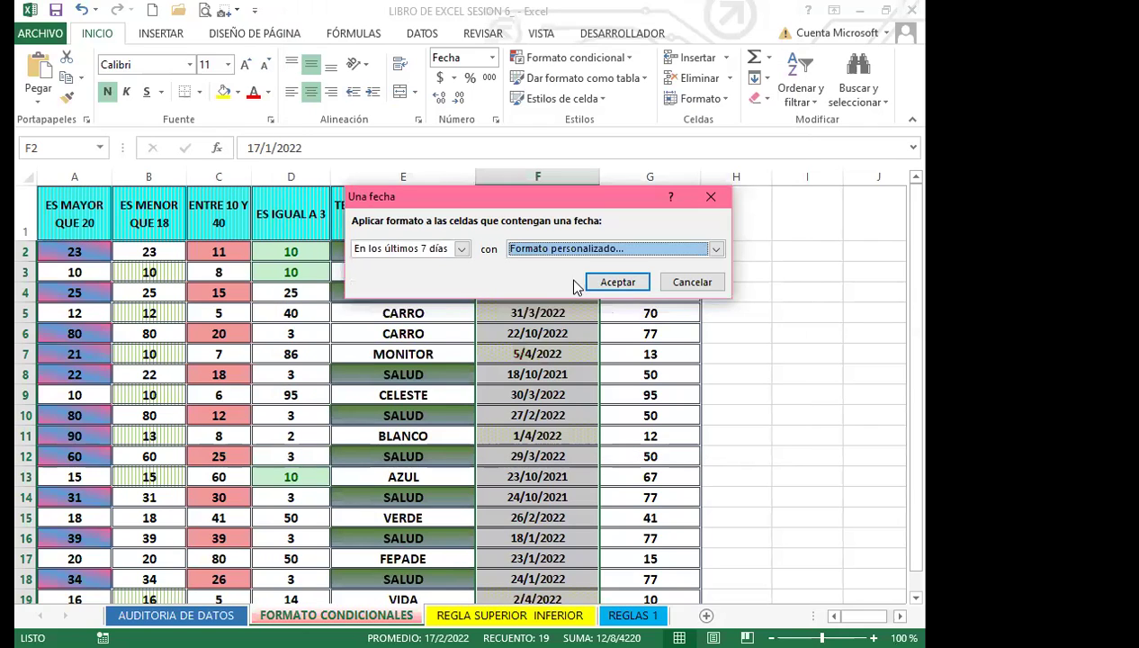
- Apply the last-7-days rule and review the highlighted dates in column F
left_click(621, 283)
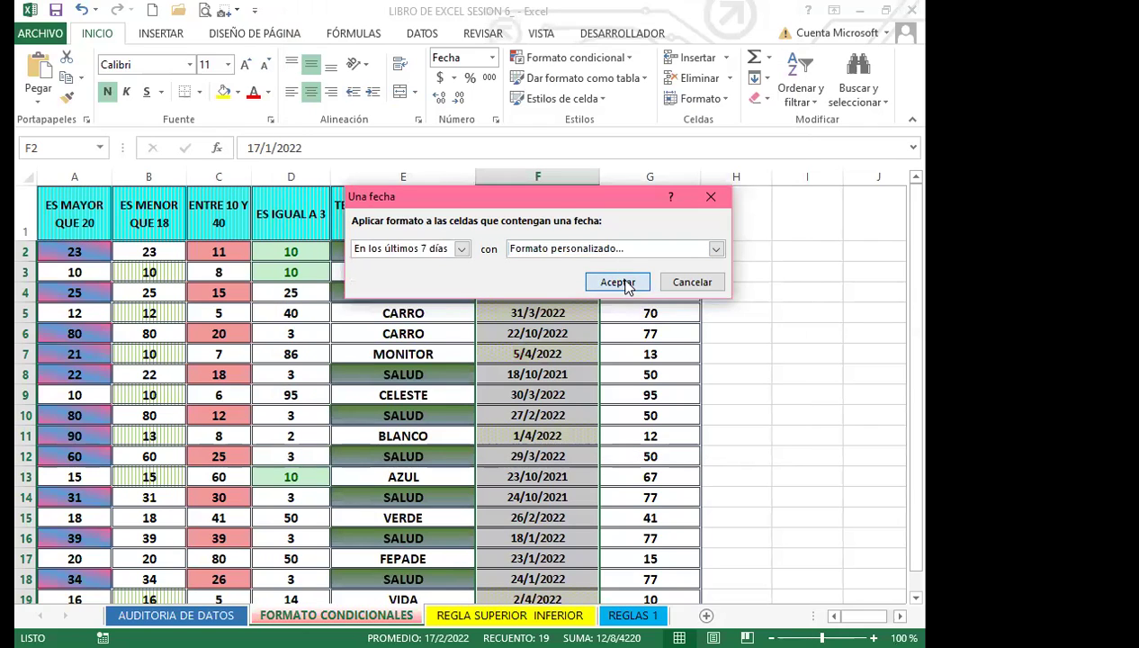
left_click(539, 502)
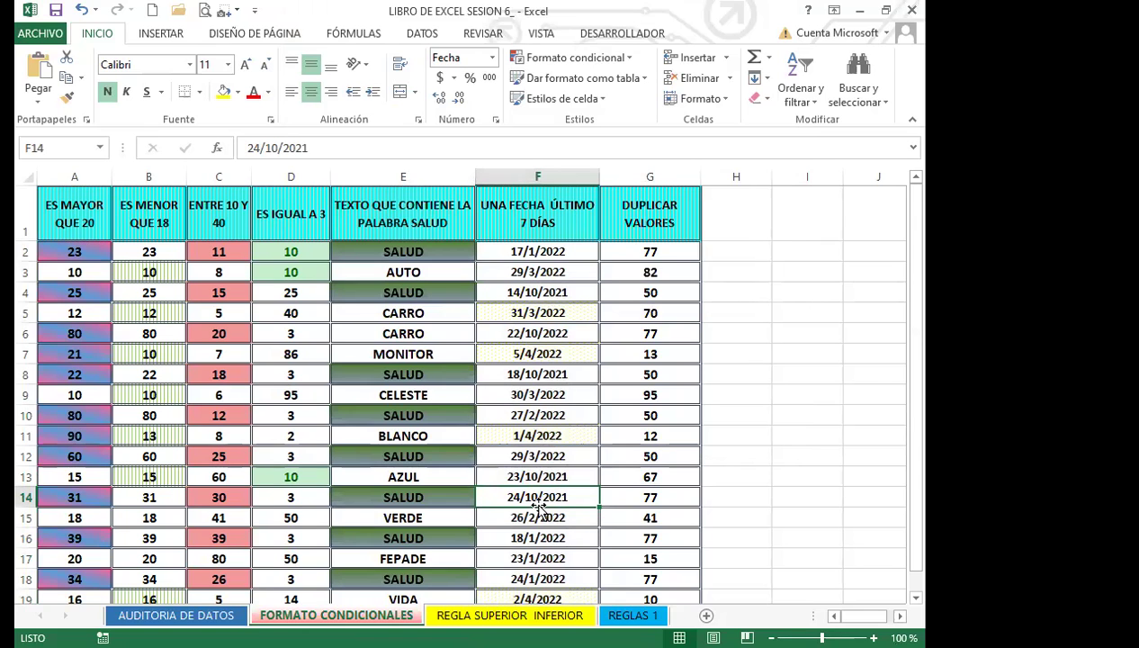
scroll(543, 486, "down", 7)
scroll(547, 468, "up", 4)
scroll(558, 411, "up", 3)
- Start a duplicate-values highlighting rule for the numbers under the DUPLICAR VALORES heading in column G
left_click_drag(677, 253, 666, 576)
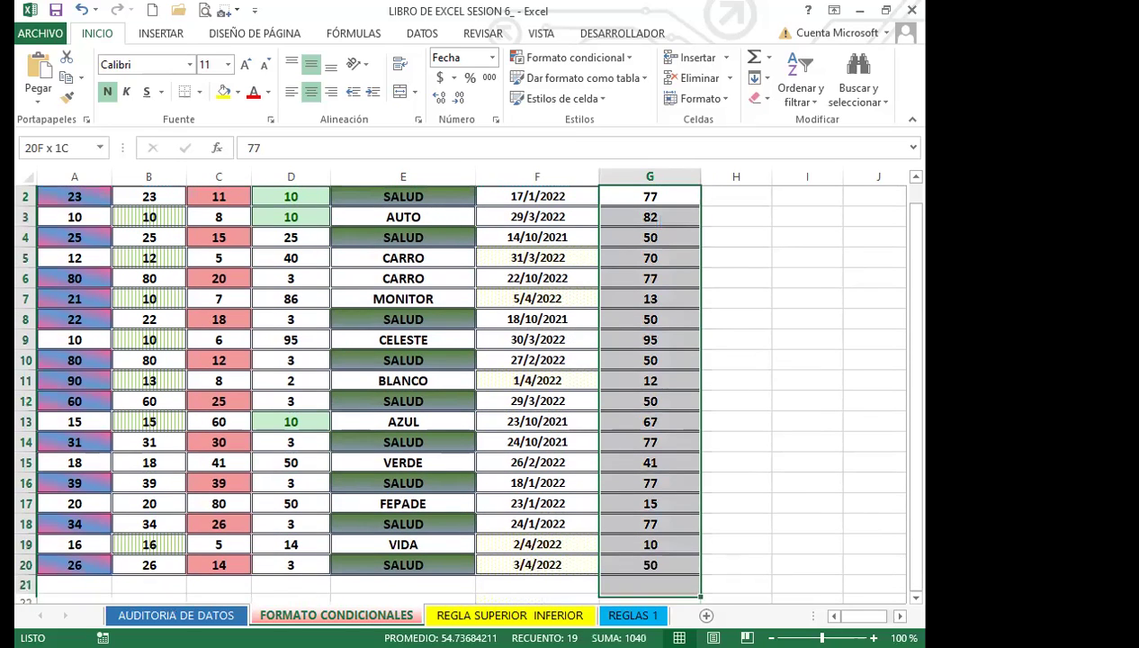
scroll(608, 349, "up", 1)
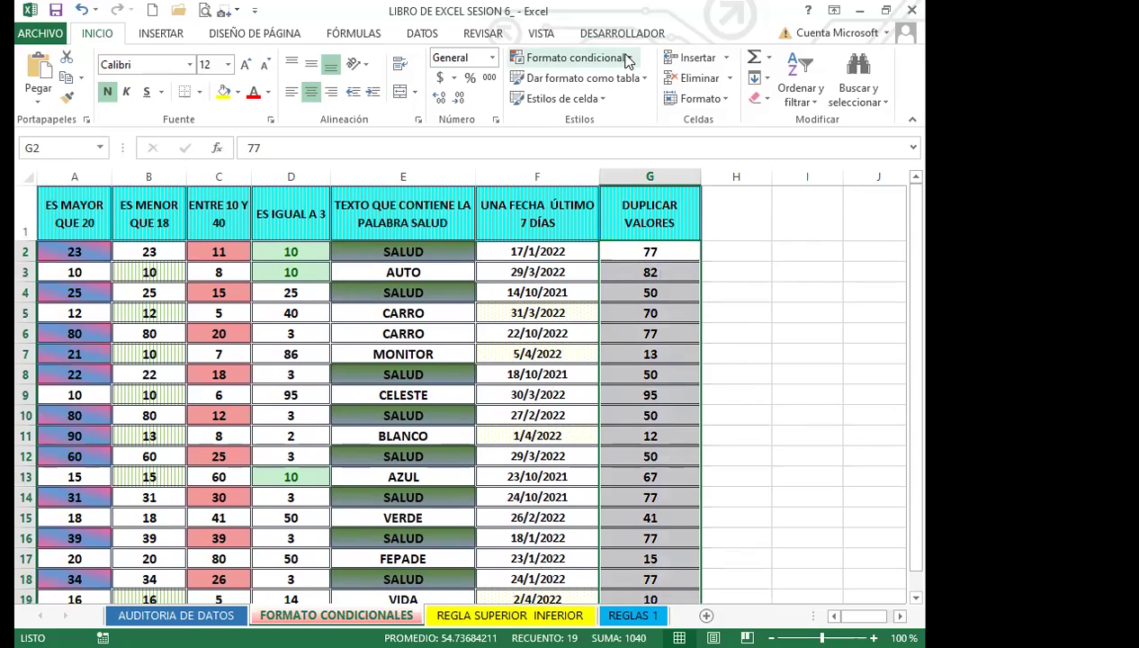
left_click(621, 56)
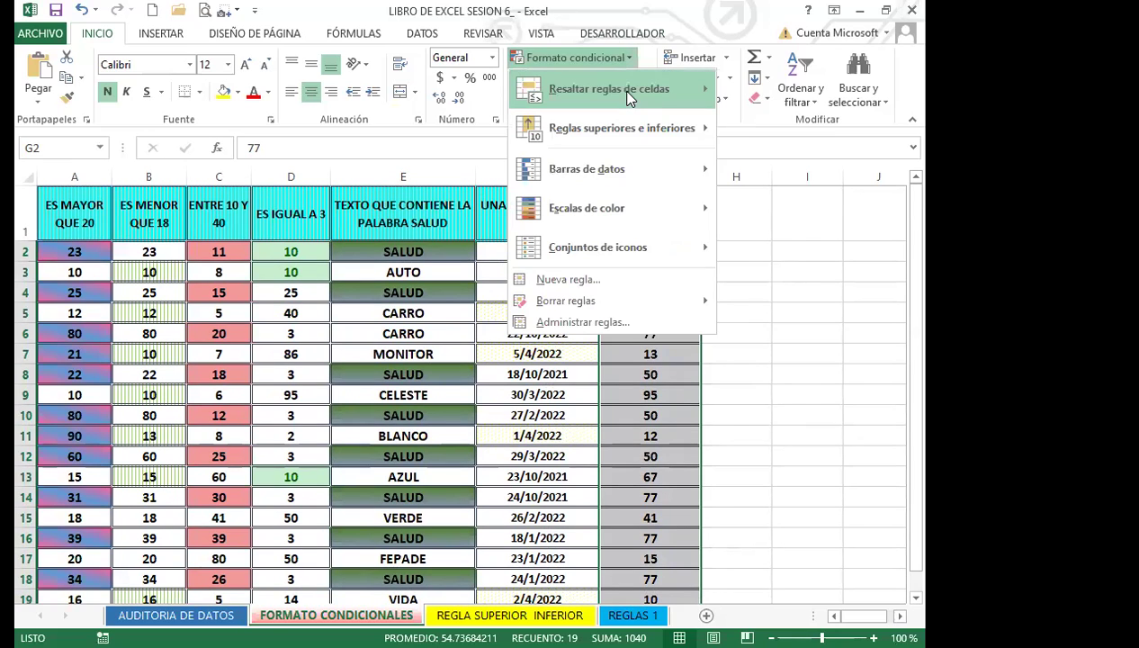
mouse_move(629, 97)
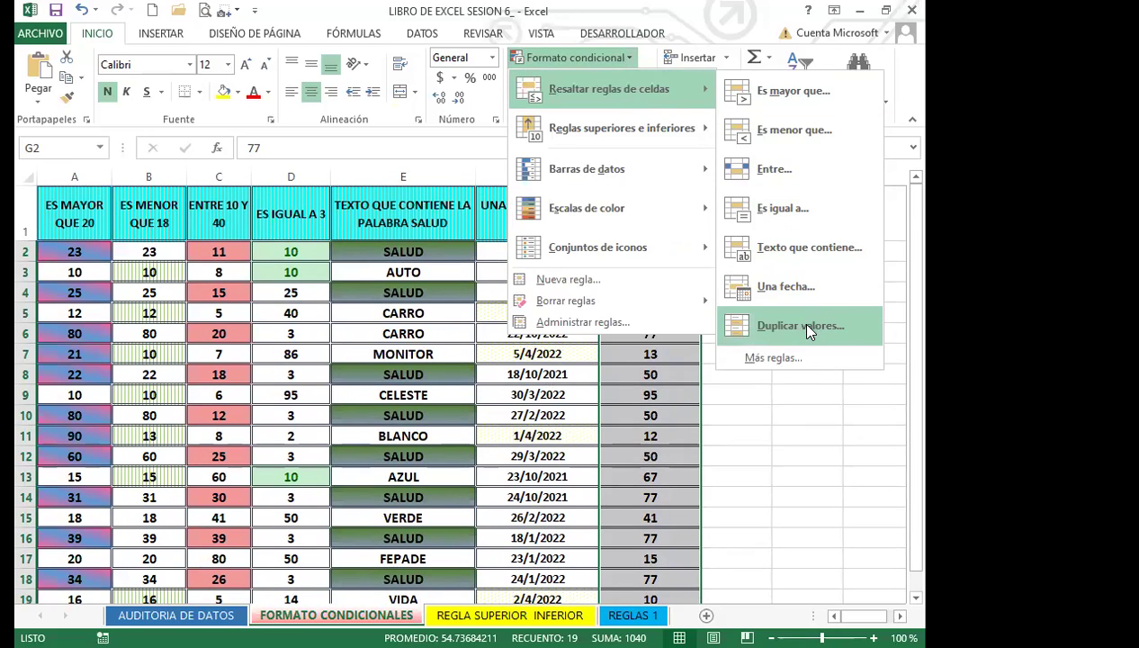
left_click(777, 323)
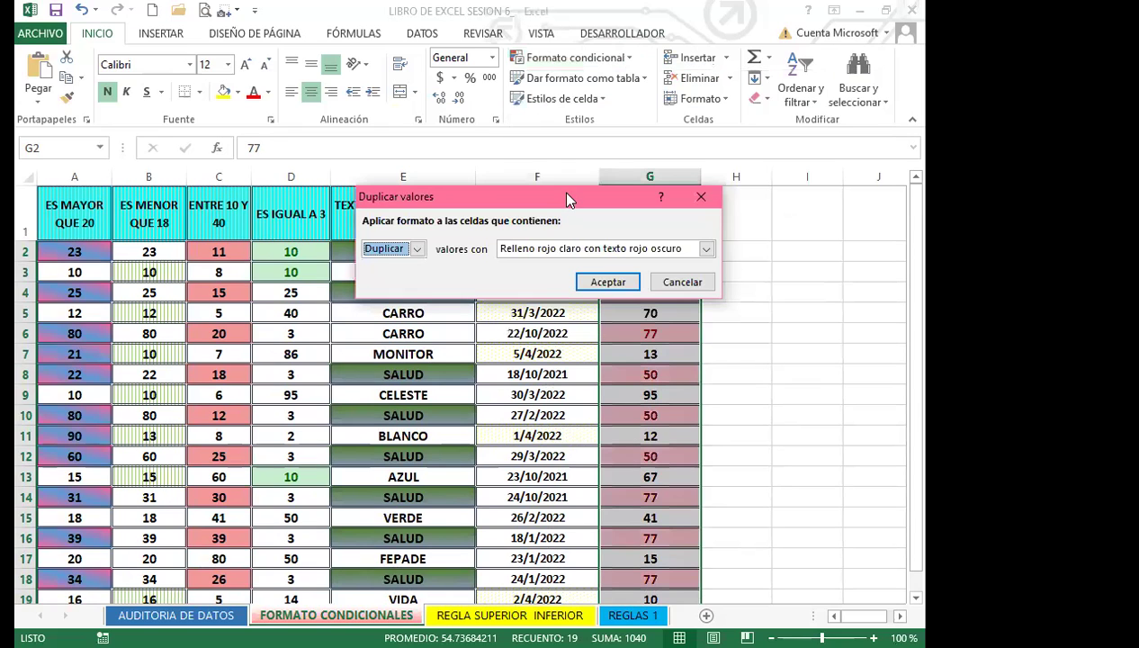
left_click_drag(568, 199, 457, 130)
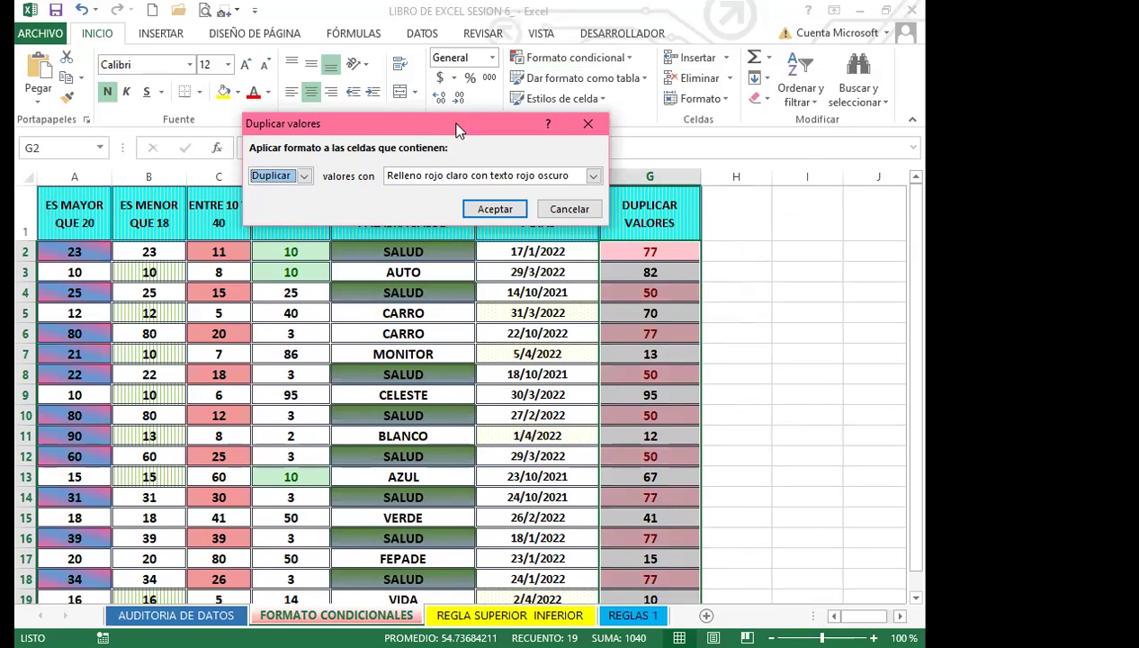
- Switch the rule to Único to preview the unique values, and return it to Duplicar
left_click(304, 176)
left_click(279, 204)
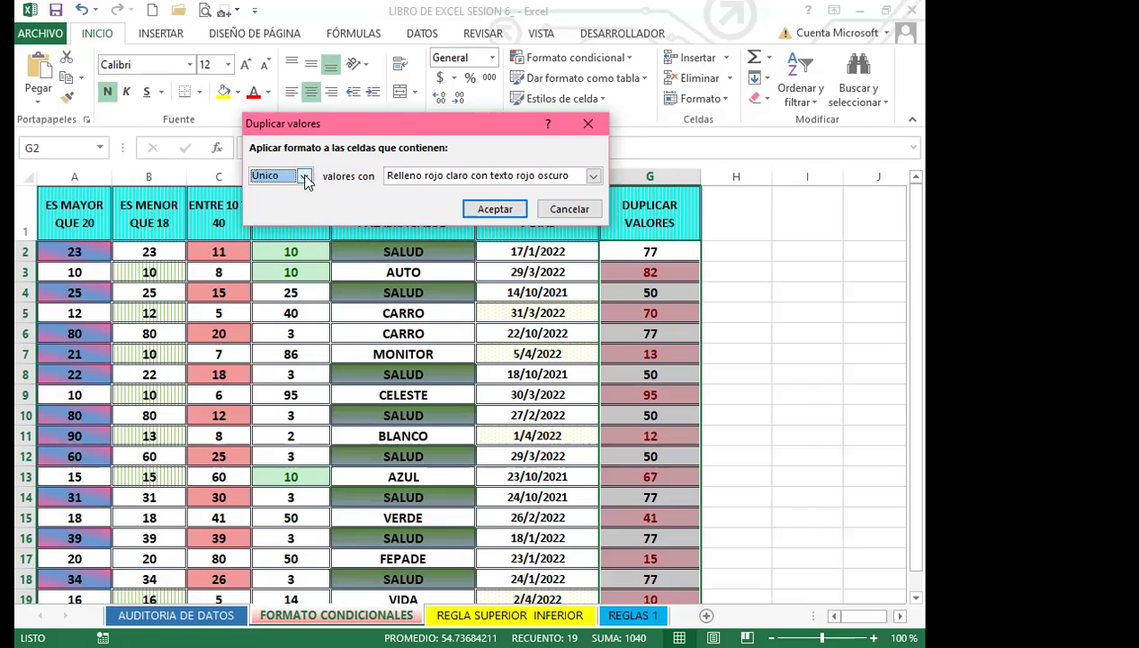
left_click(303, 176)
left_click(288, 192)
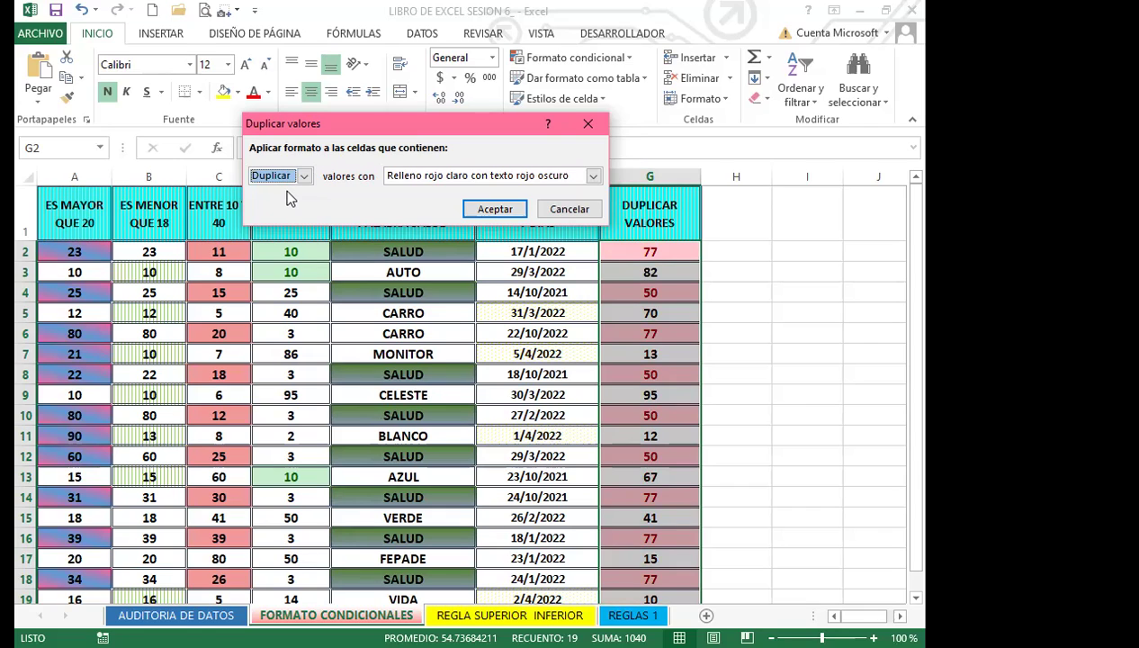
- Format the duplicates with "Relleno amarillo con texto amarillo oscuro" and apply the rule to column G
left_click(594, 178)
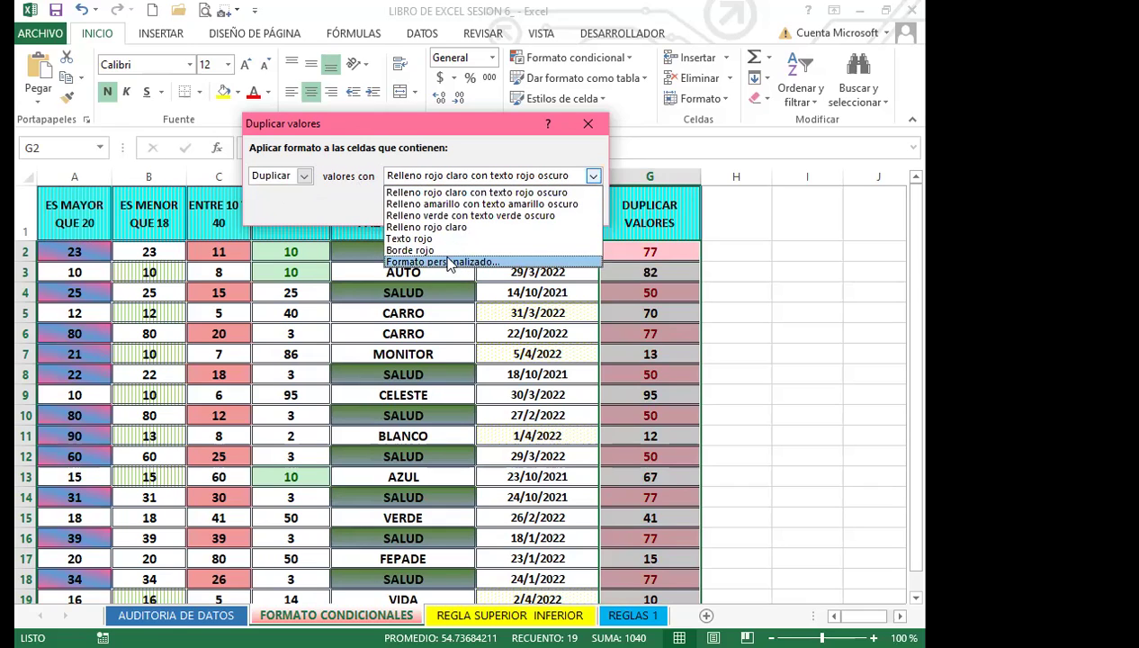
left_click(463, 203)
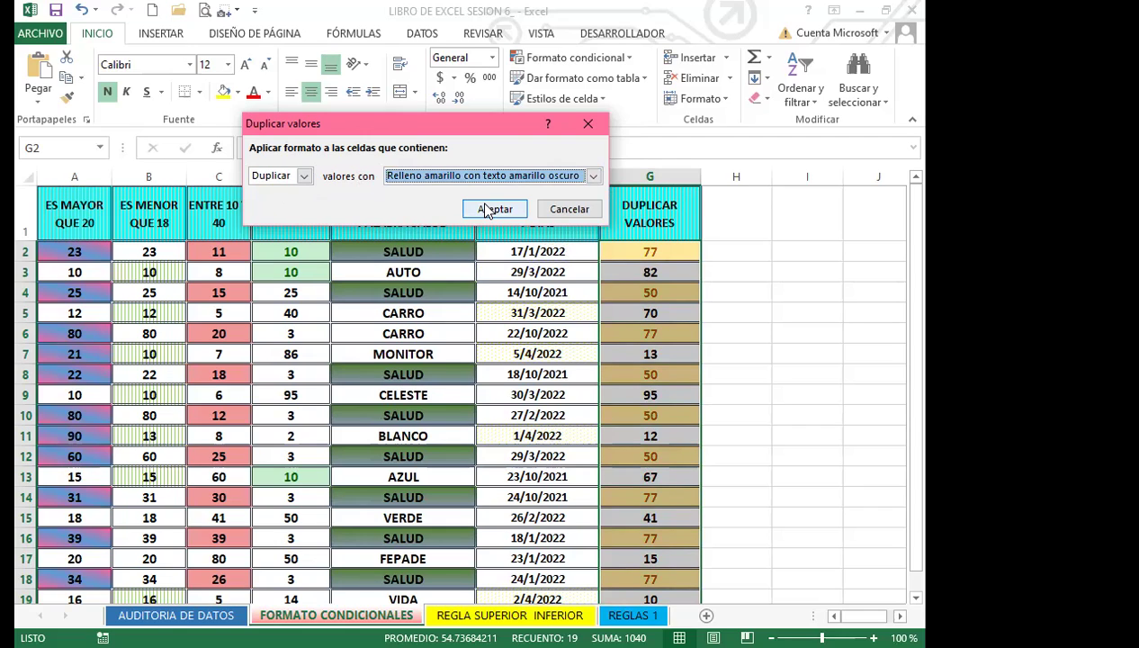
left_click(495, 209)
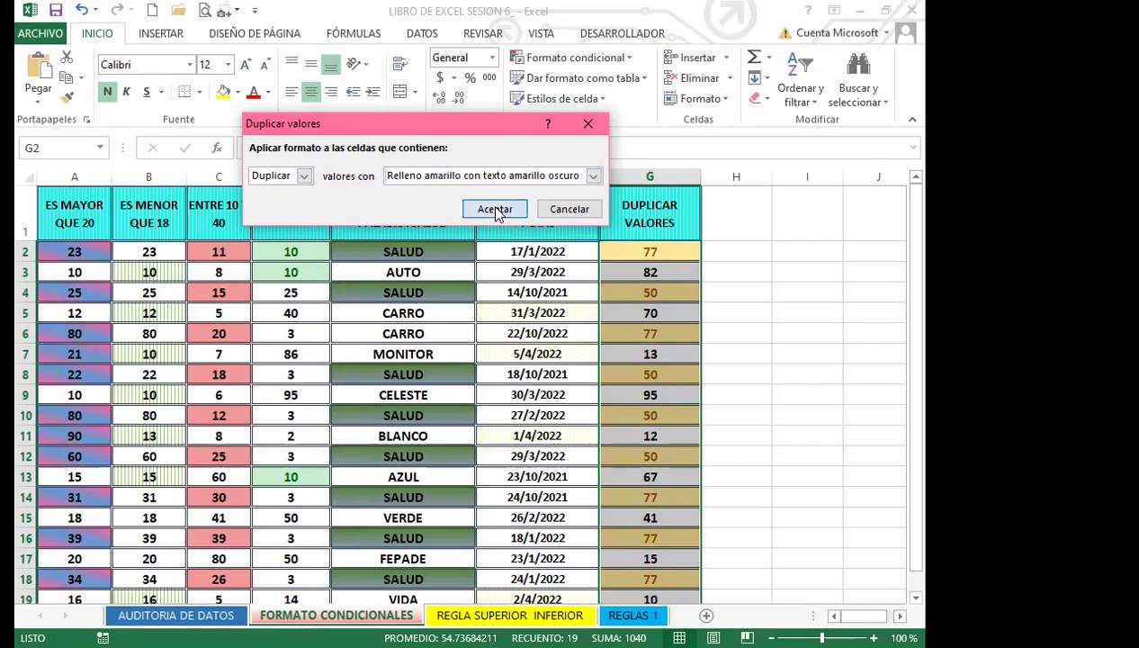
left_click(673, 449)
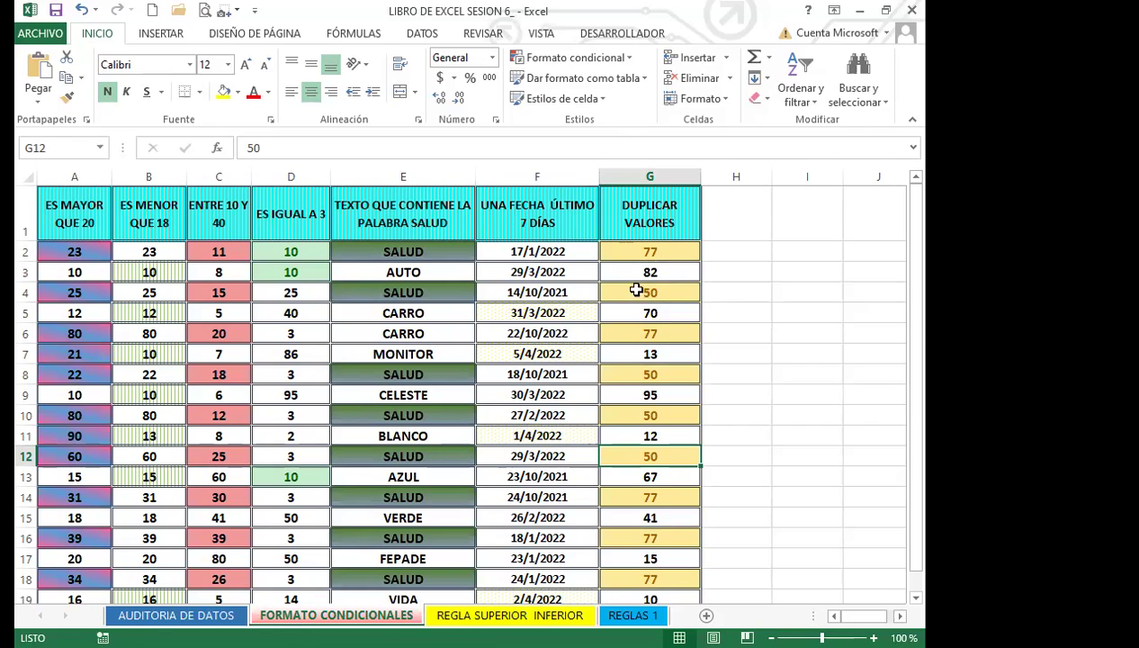
- Enter 3 in D2 and check the resulting highlighting in column D through row 20
left_click(319, 252)
type("3")
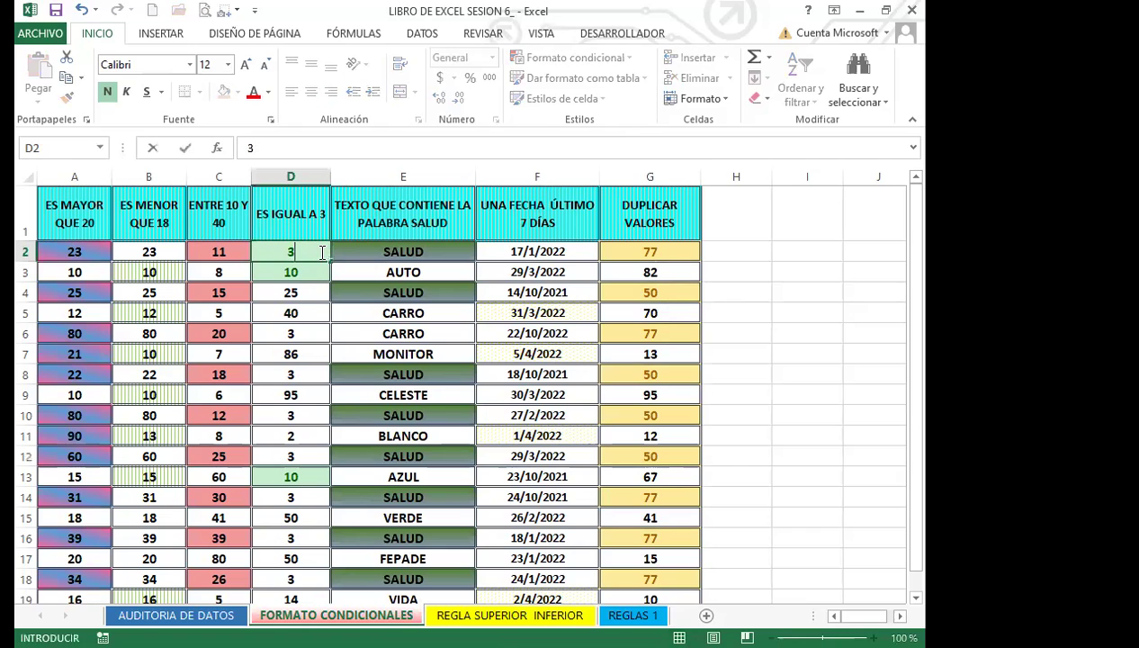
key("Return")
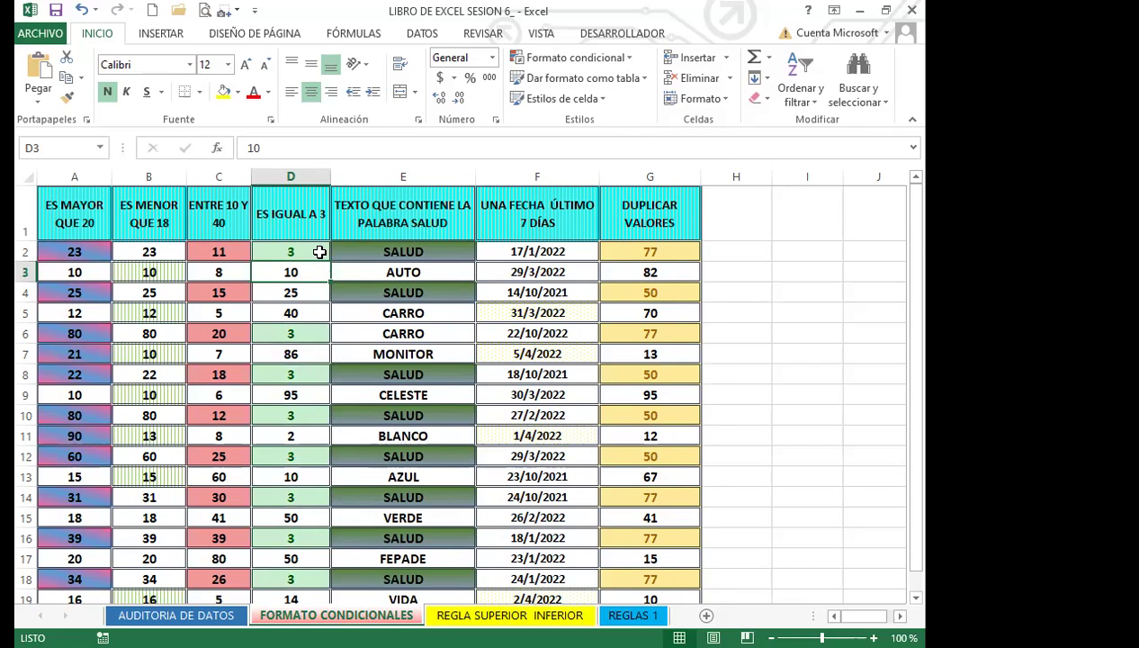
scroll(325, 405, "down", 3)
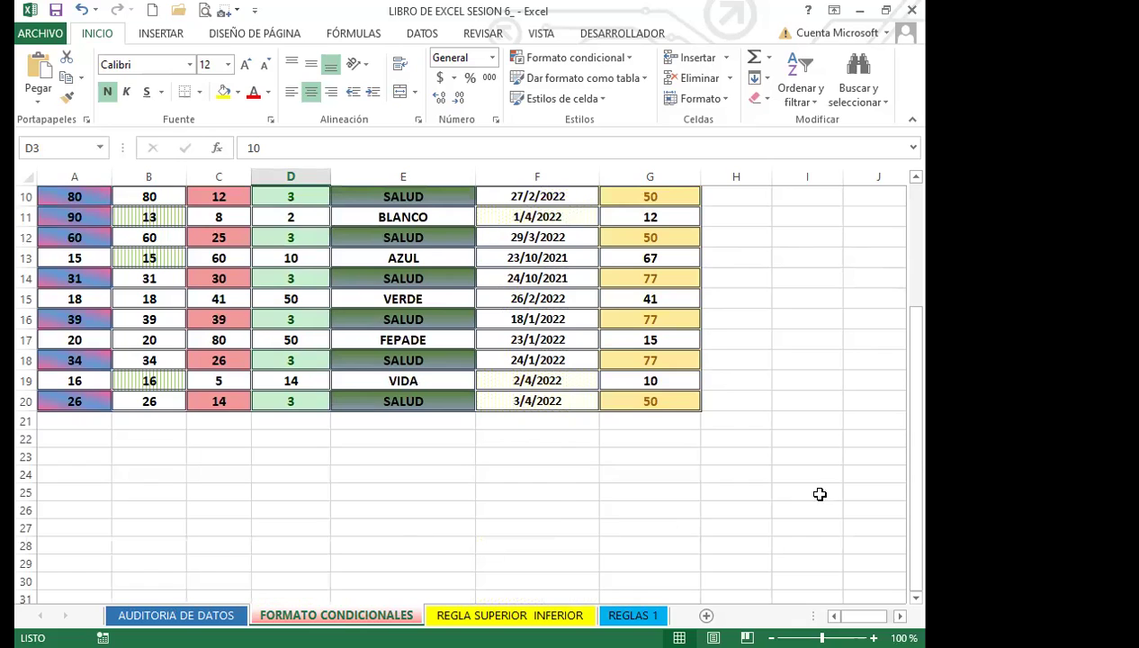
scroll(820, 494, "up", 3)
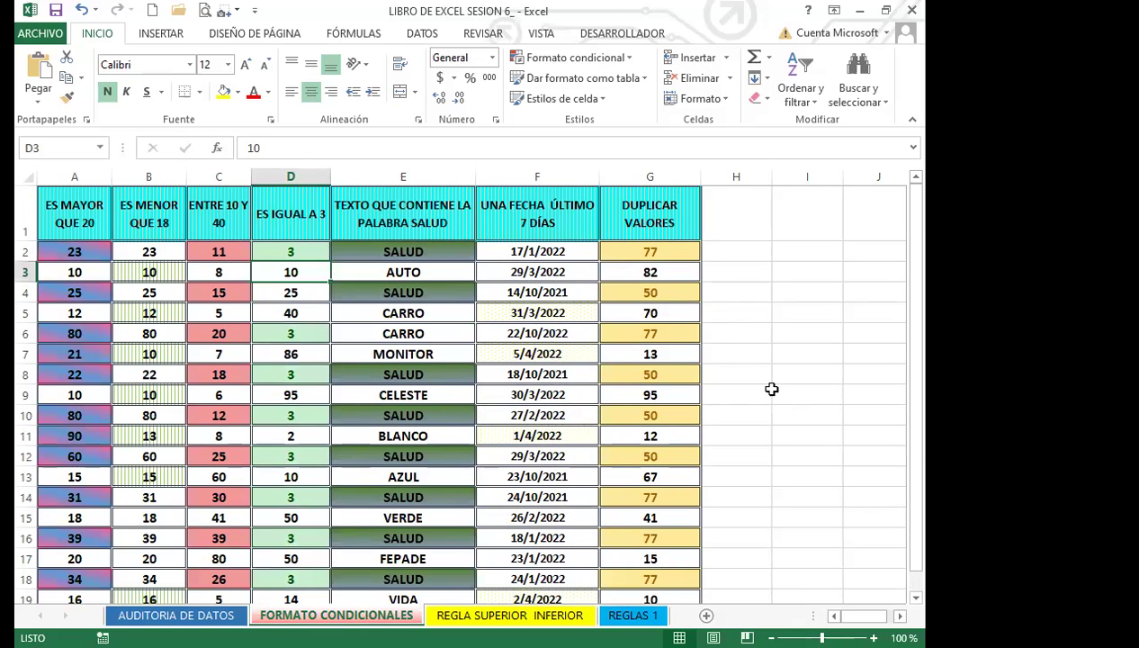
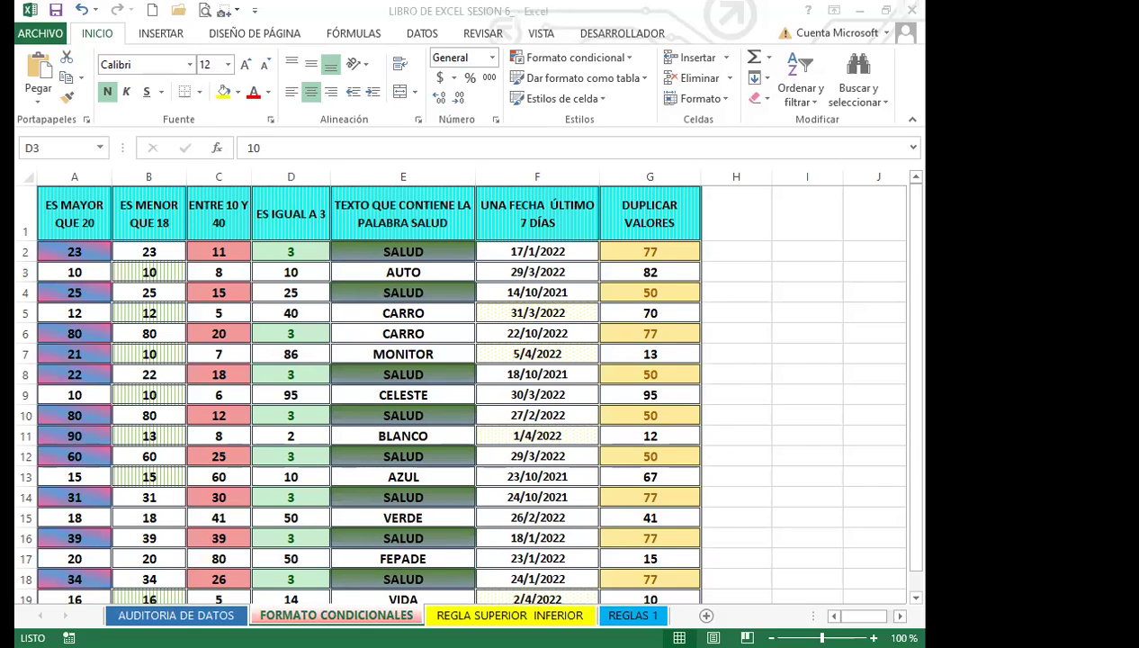
- Open the REGLAS 1 sheet and examine its employee table and the colour instructions in column J
left_click(648, 183)
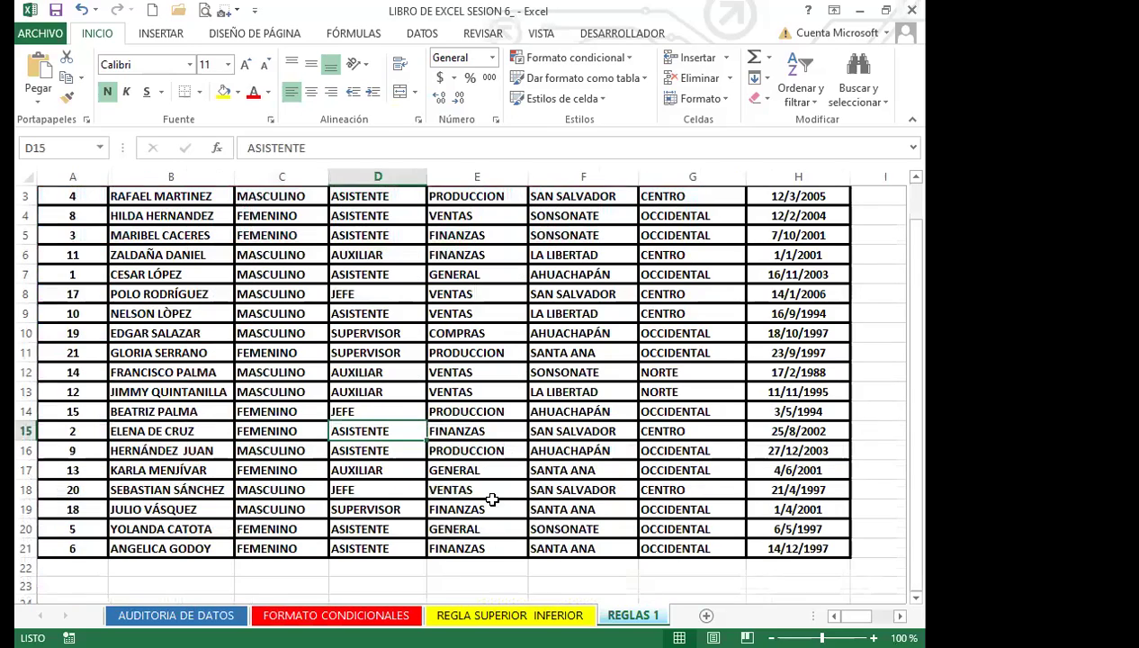
left_click_drag(477, 509, 483, 487)
scroll(483, 487, "up", 1)
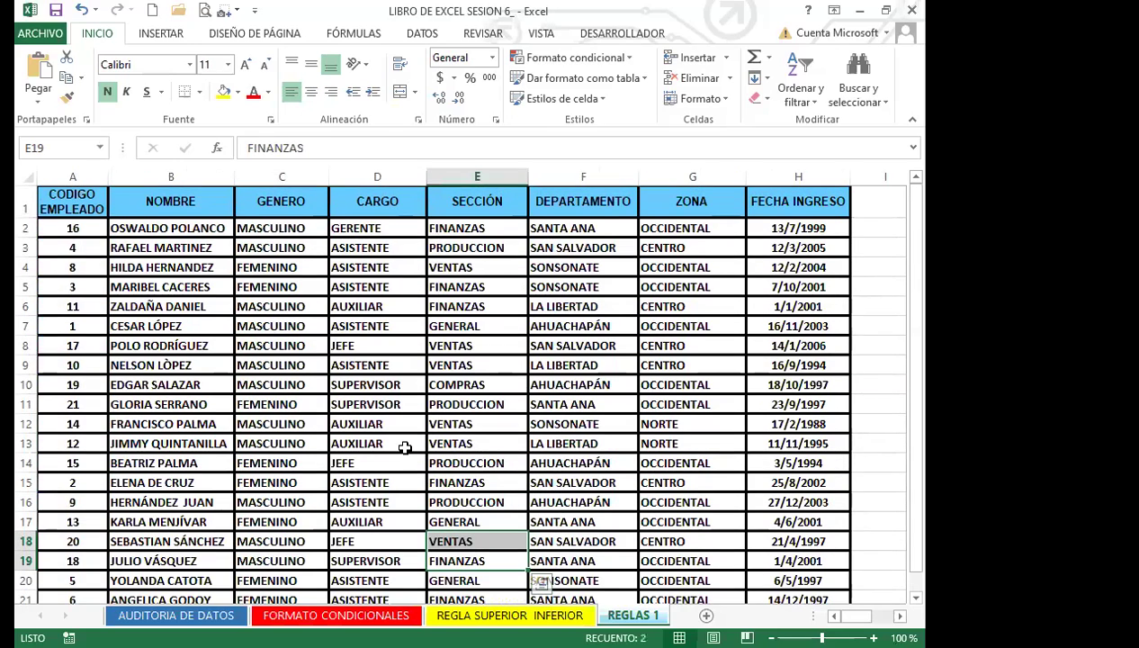
left_click(368, 382)
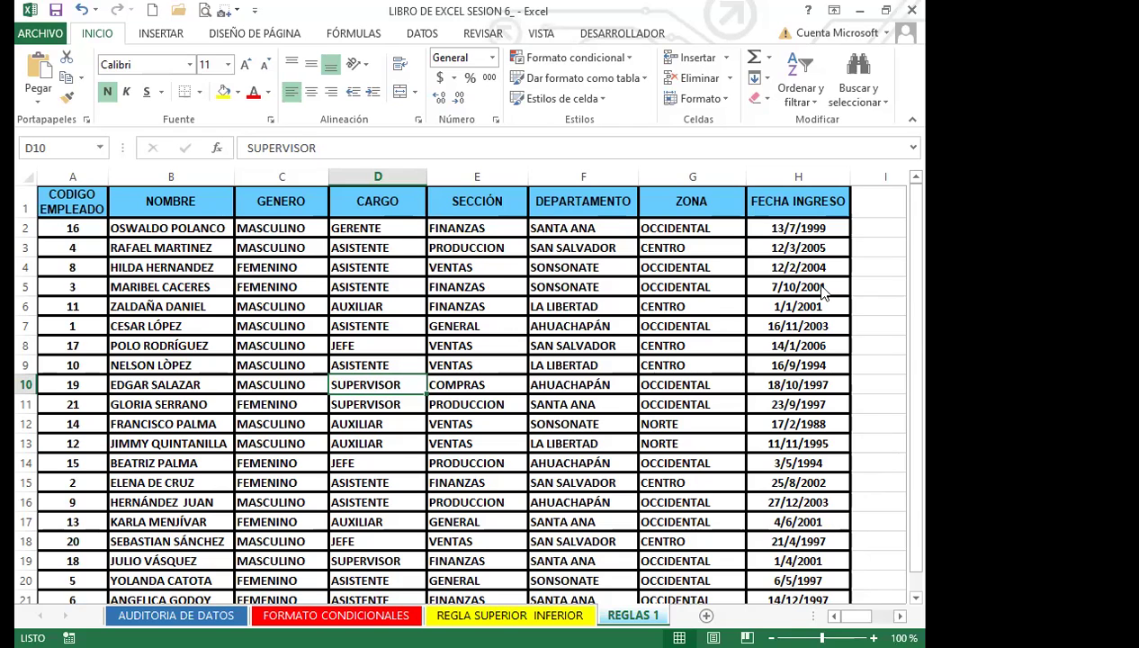
scroll(839, 157, "right", 3)
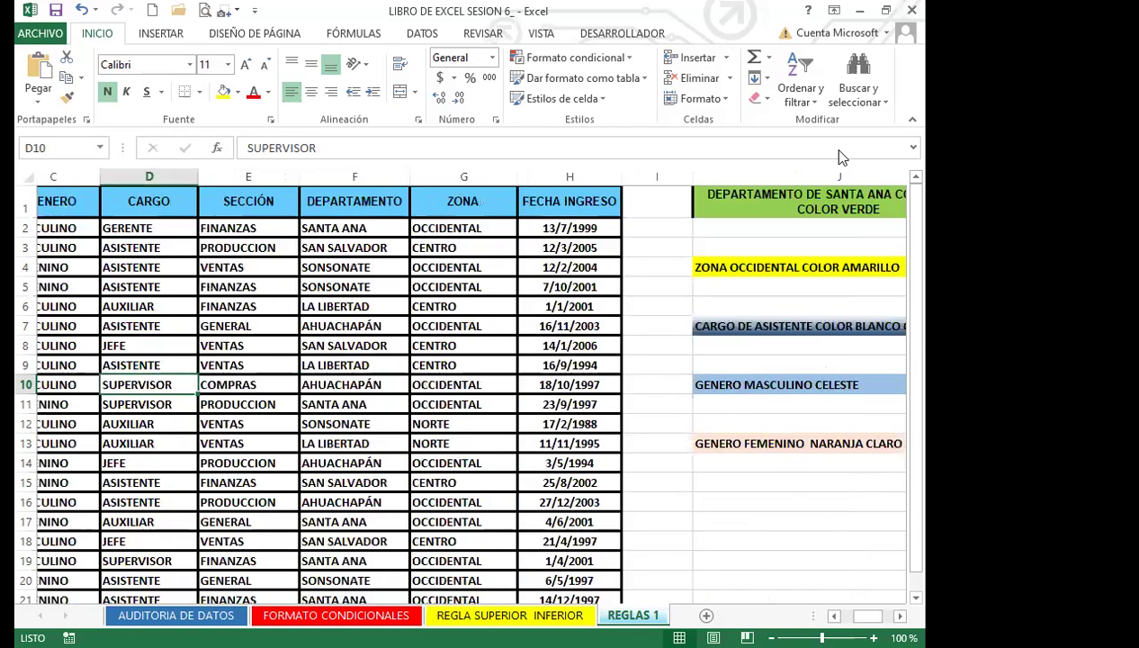
scroll(839, 157, "left", 3)
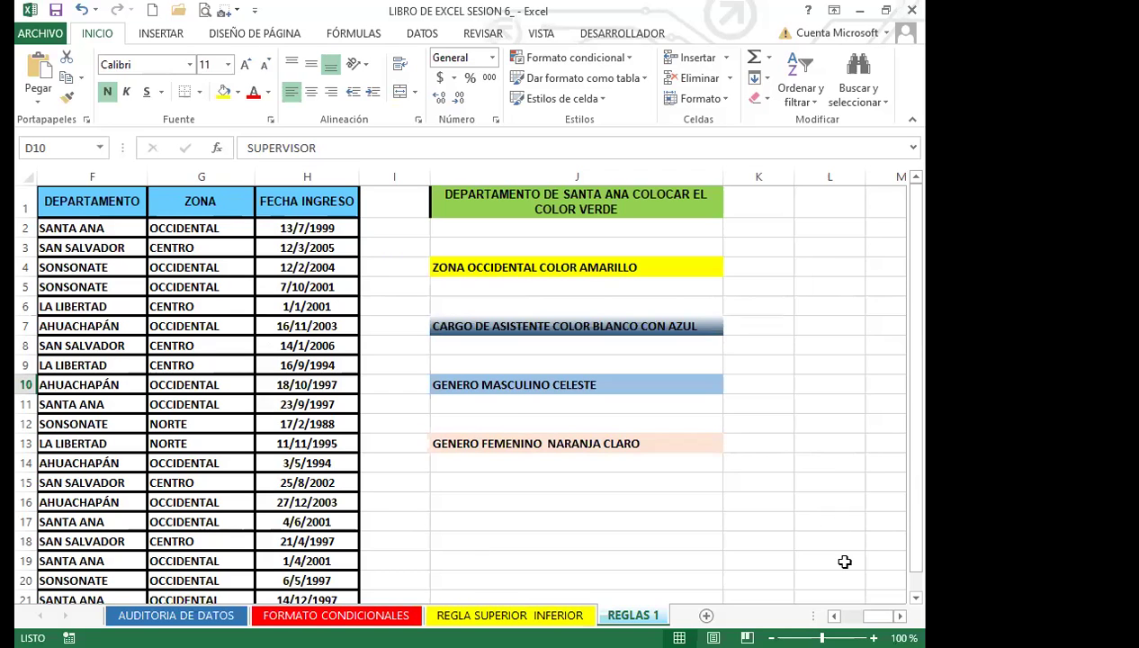
scroll(844, 562, "left", 1)
scroll(844, 561, "left", 1)
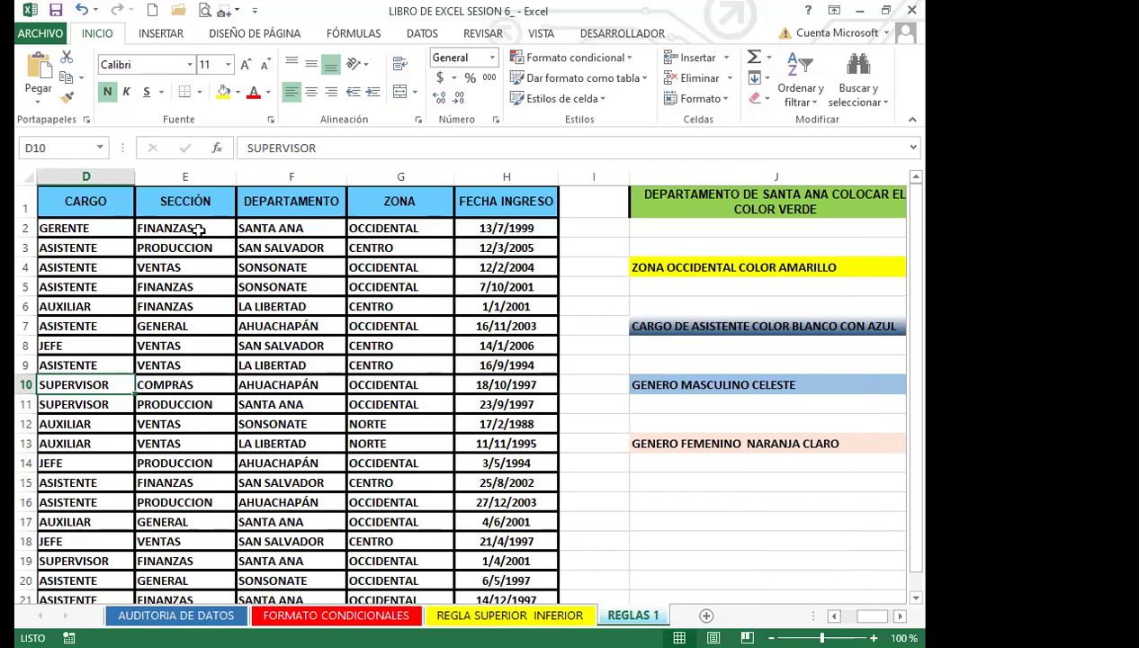
- Set up an equal-to highlighting rule for the DEPARTAMENTO values in F2:F21, comparing them with SANTA ANA in cell $F$2
left_click(300, 228)
left_click_drag(303, 241, 300, 559)
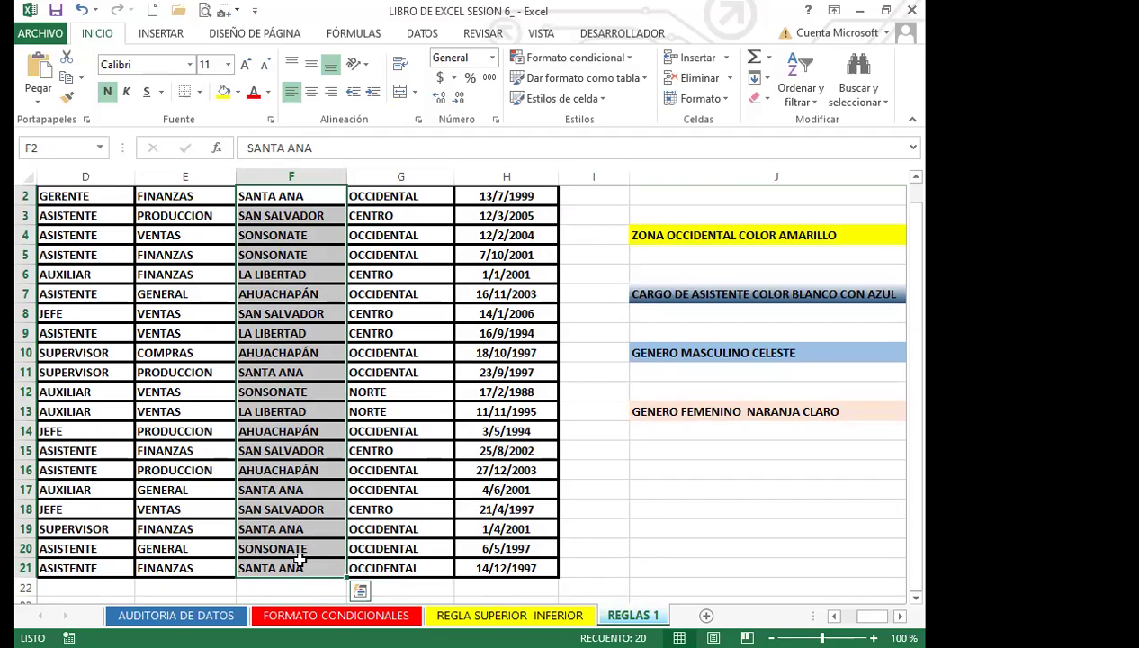
left_click(629, 60)
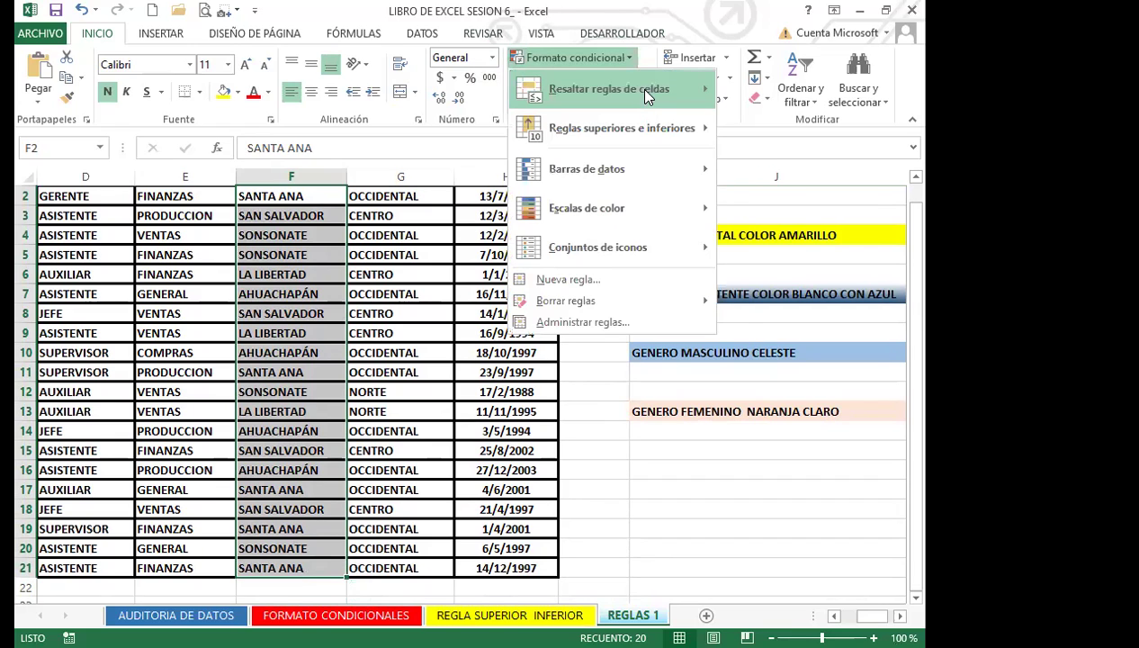
mouse_move(645, 93)
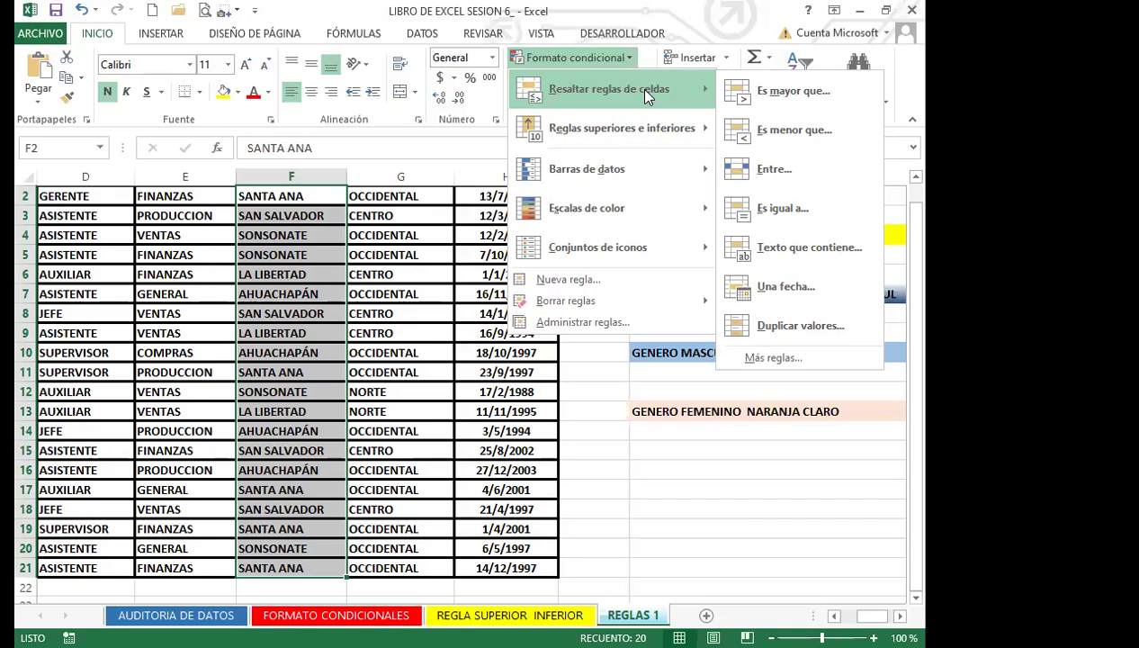
left_click(792, 211)
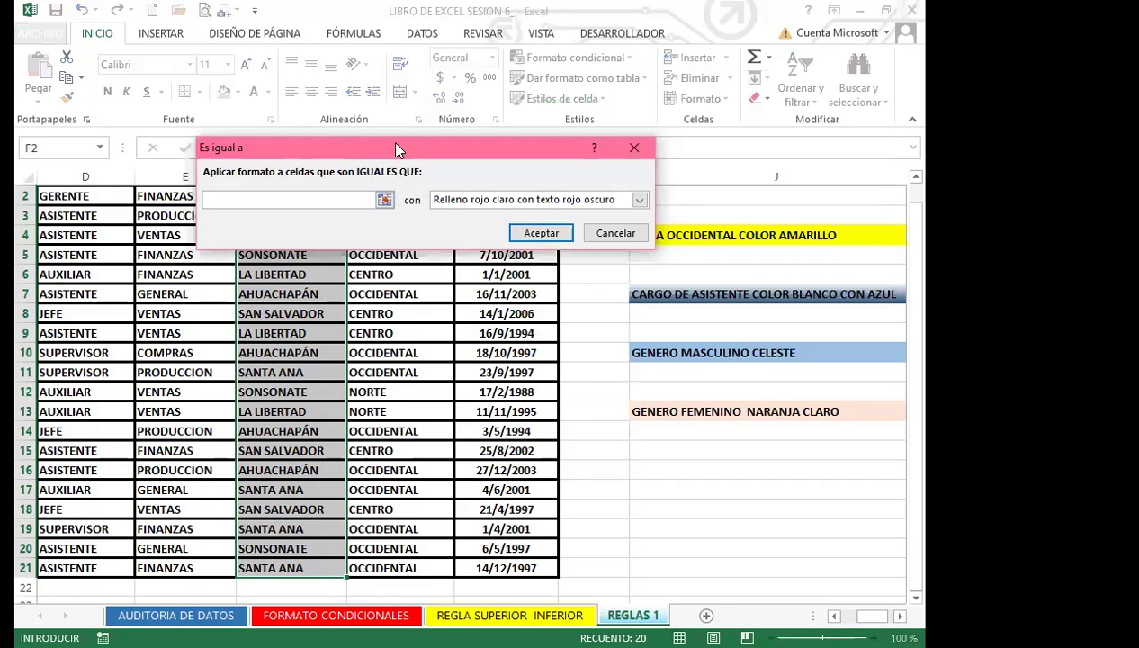
left_click(300, 198)
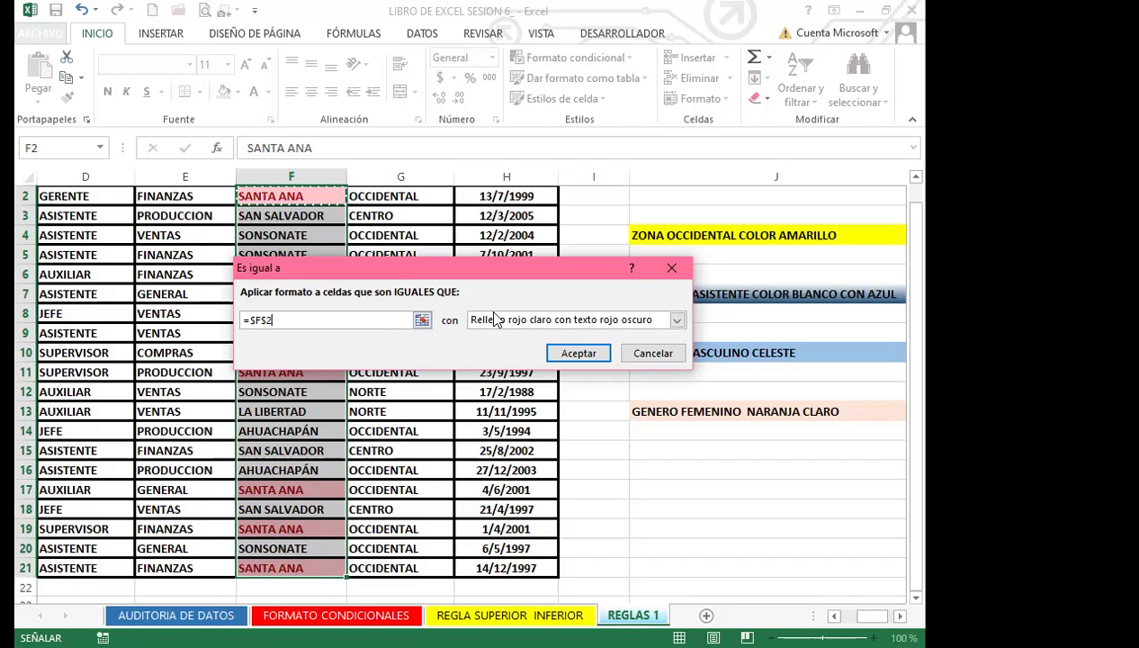
- Give the SANTA ANA rule a custom solid green fill and apply it to the DEPARTAMENTO column
left_click(677, 321)
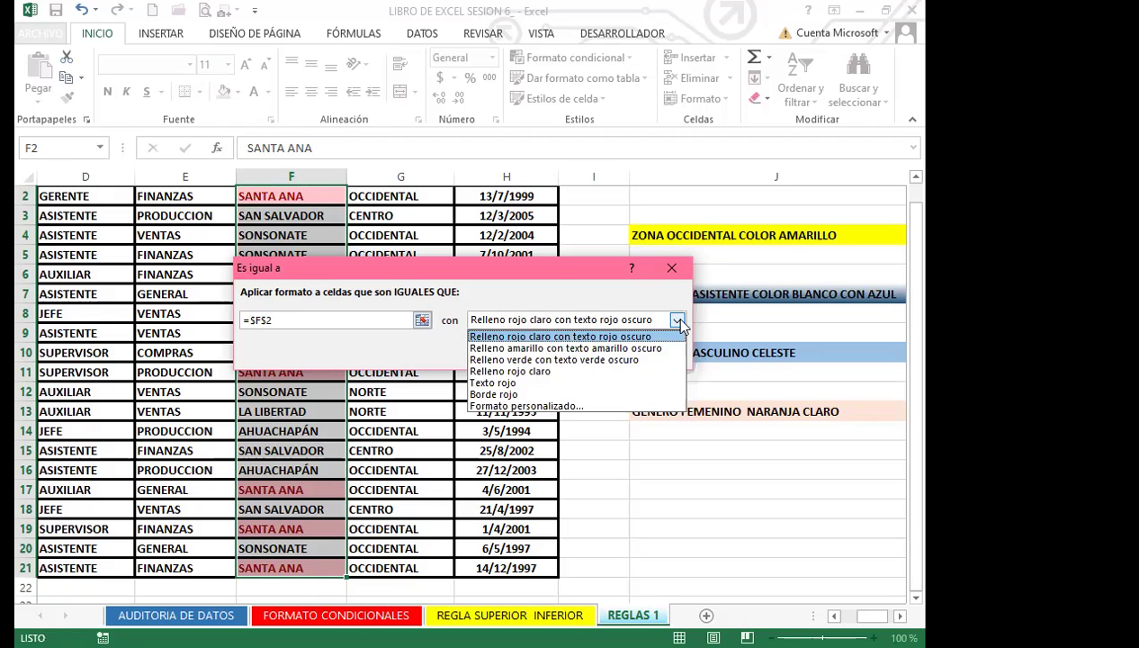
left_click(513, 407)
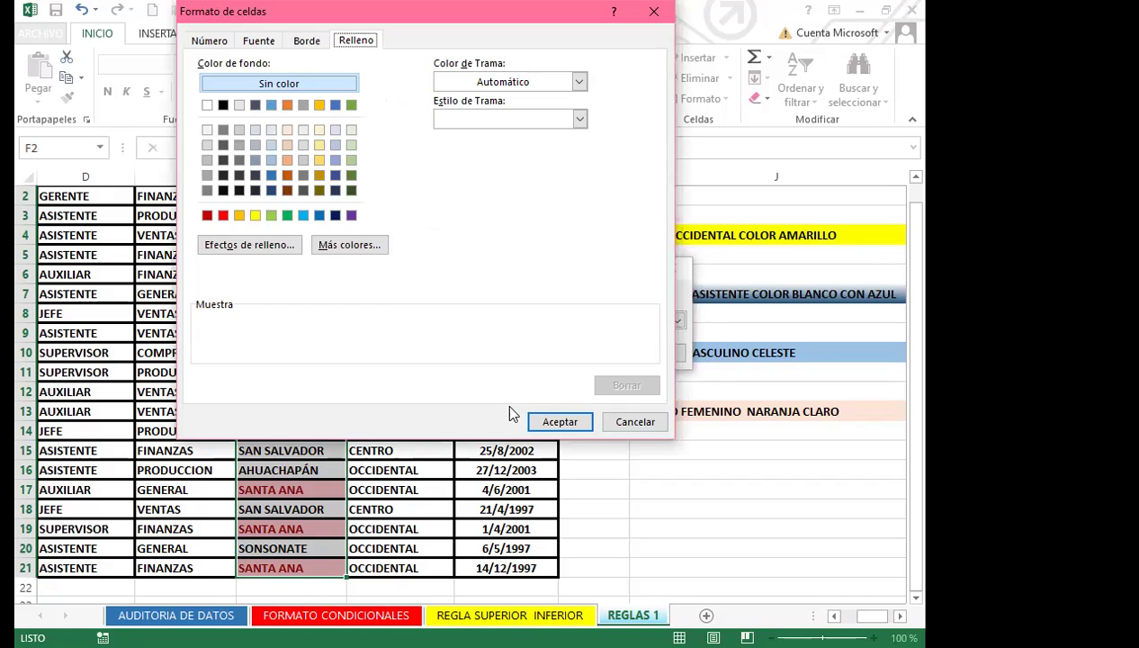
left_click(287, 215)
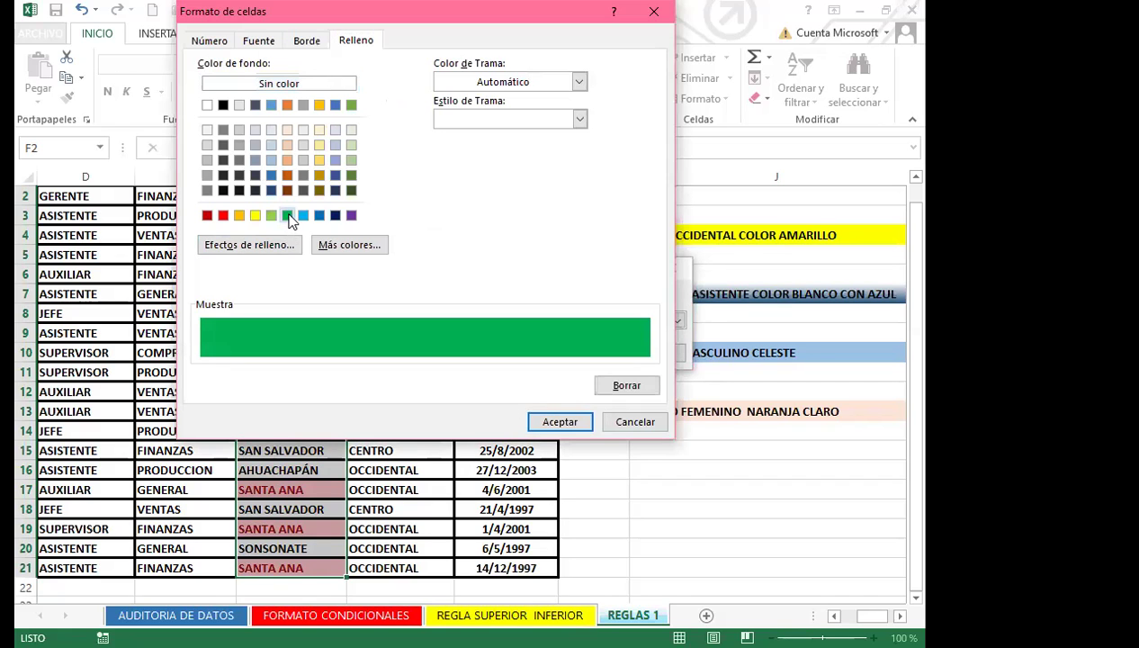
left_click(567, 425)
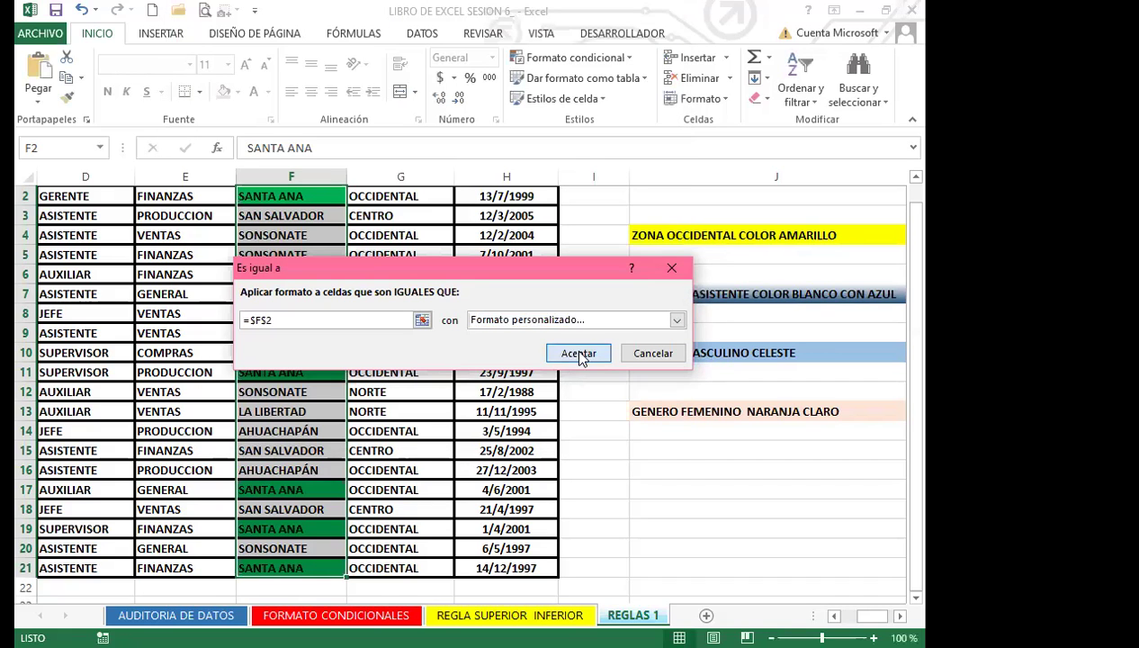
left_click(579, 354)
scroll(283, 396, "up", 1)
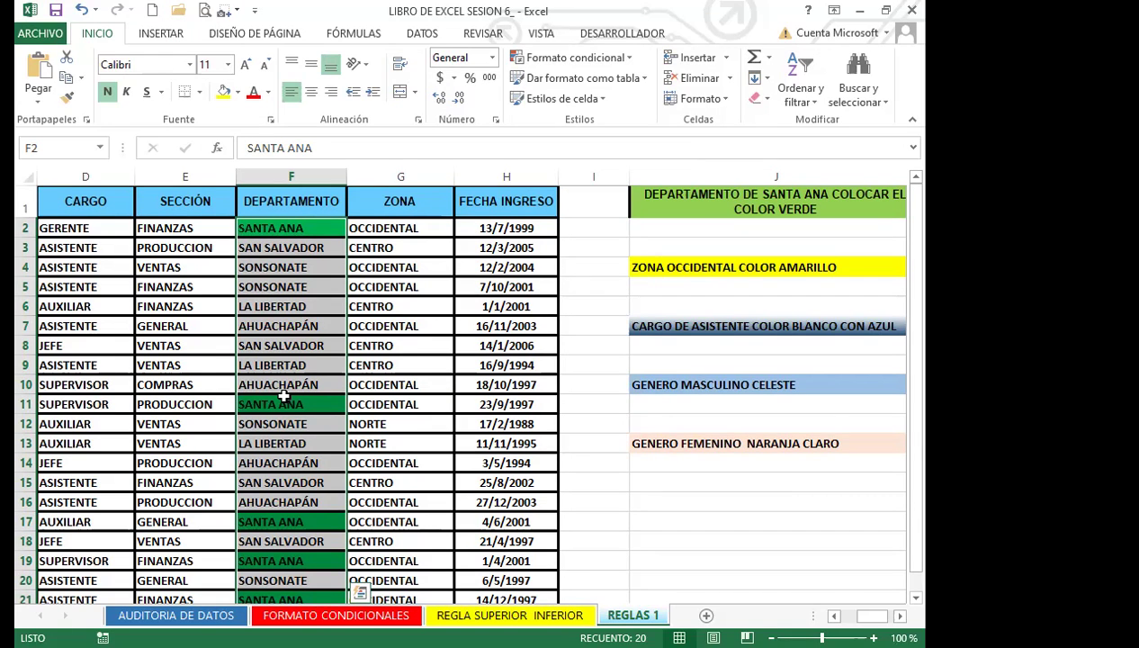
- Set up a text-contains highlighting rule for the ZONA values in G2:G21, using OCCIDENTAL in cell $G$2 as the text
left_click(435, 365)
left_click_drag(414, 229, 392, 560)
scroll(450, 360, "up", 1)
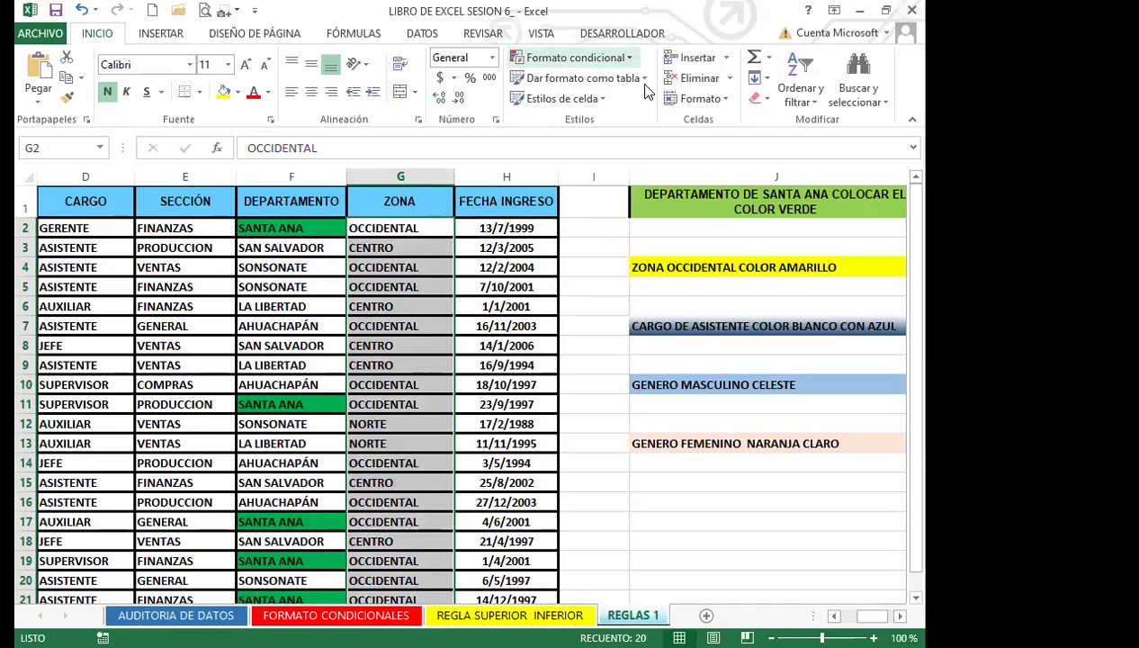
left_click(621, 58)
mouse_move(646, 90)
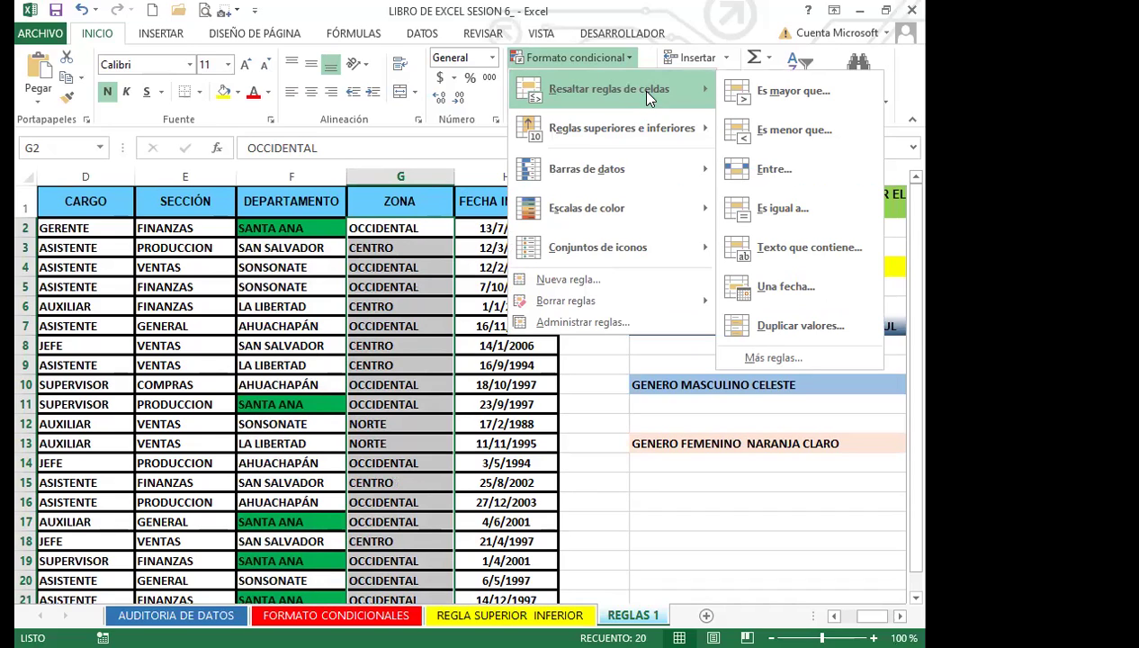
left_click(810, 252)
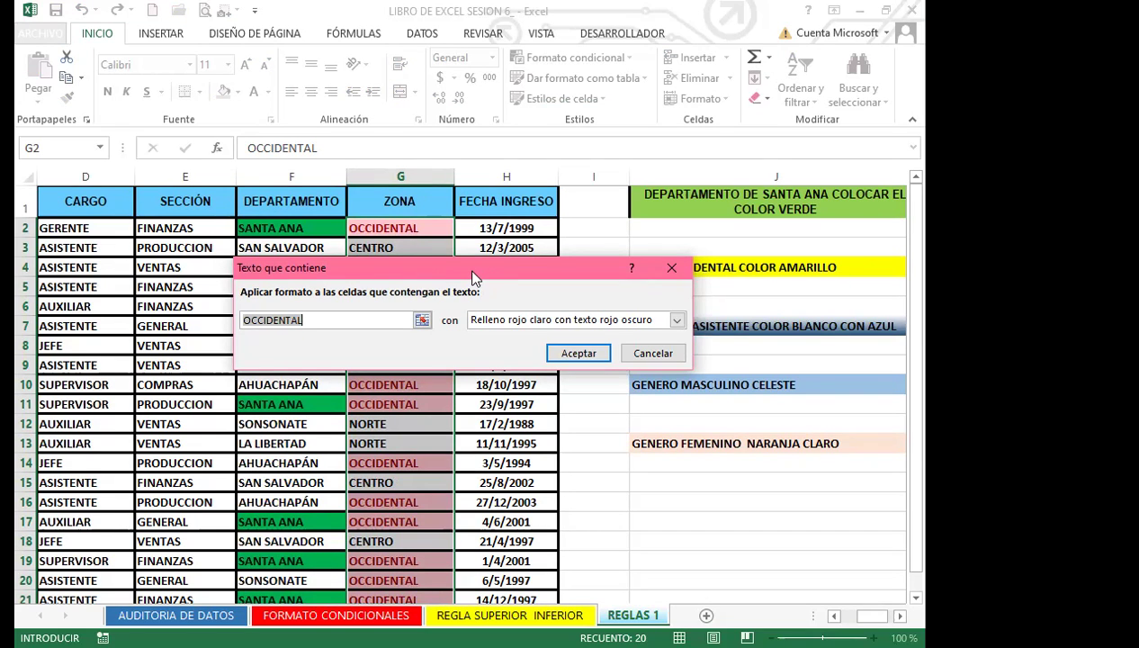
left_click_drag(475, 277, 389, 310)
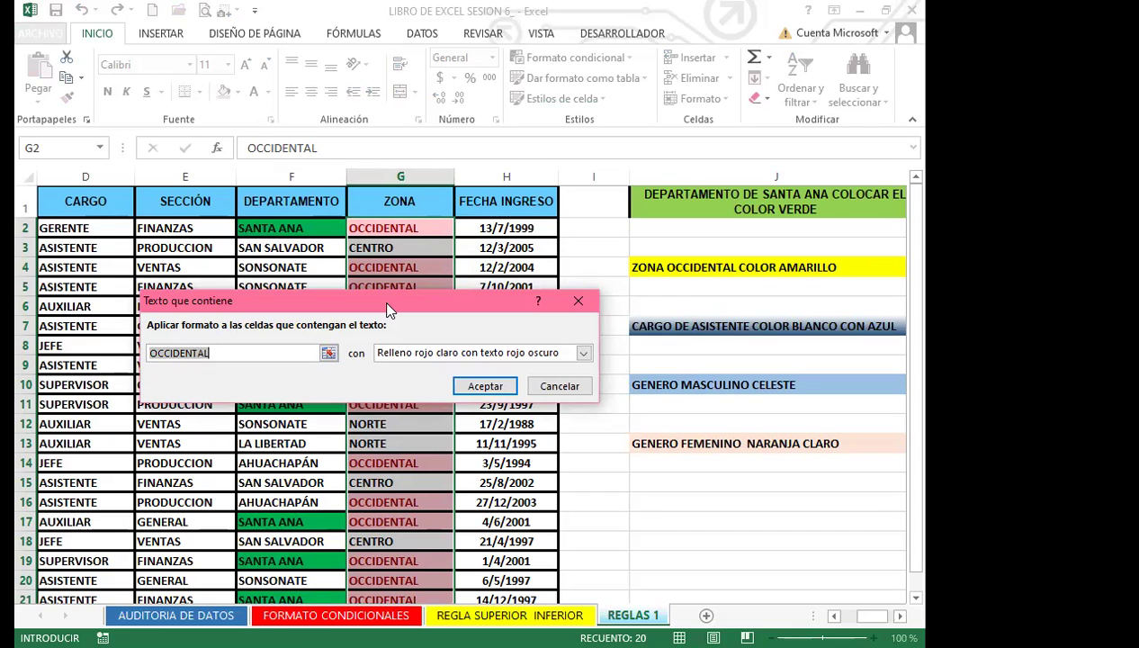
left_click(400, 227)
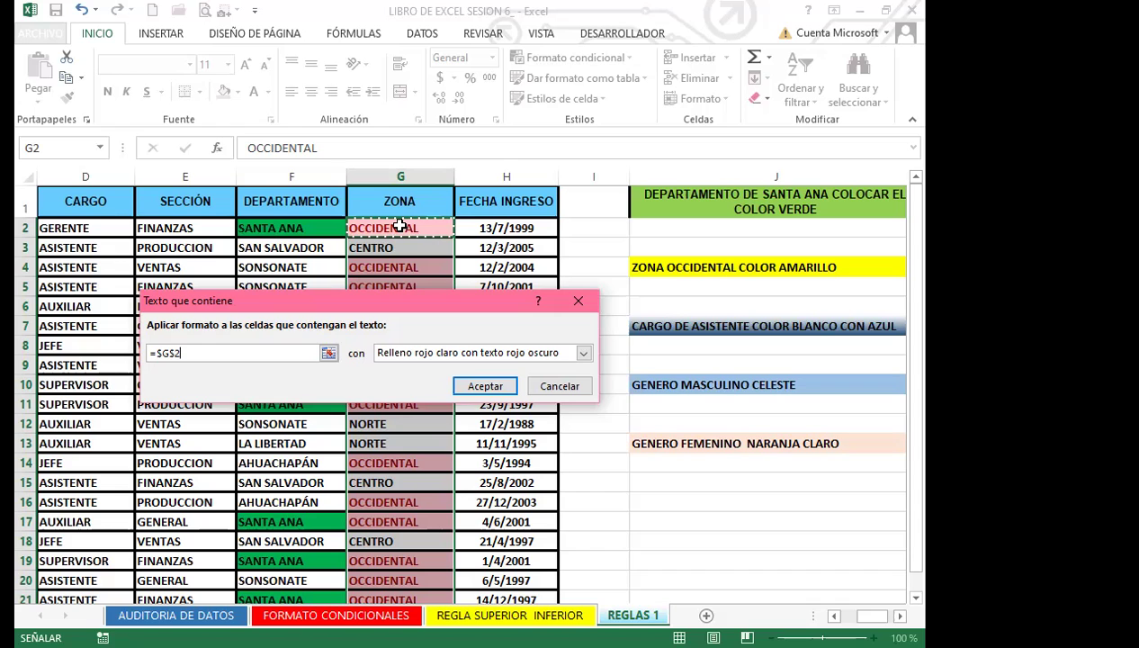
- Give the OCCIDENTAL rule a custom solid yellow fill and apply it to the ZONA column
left_click(583, 353)
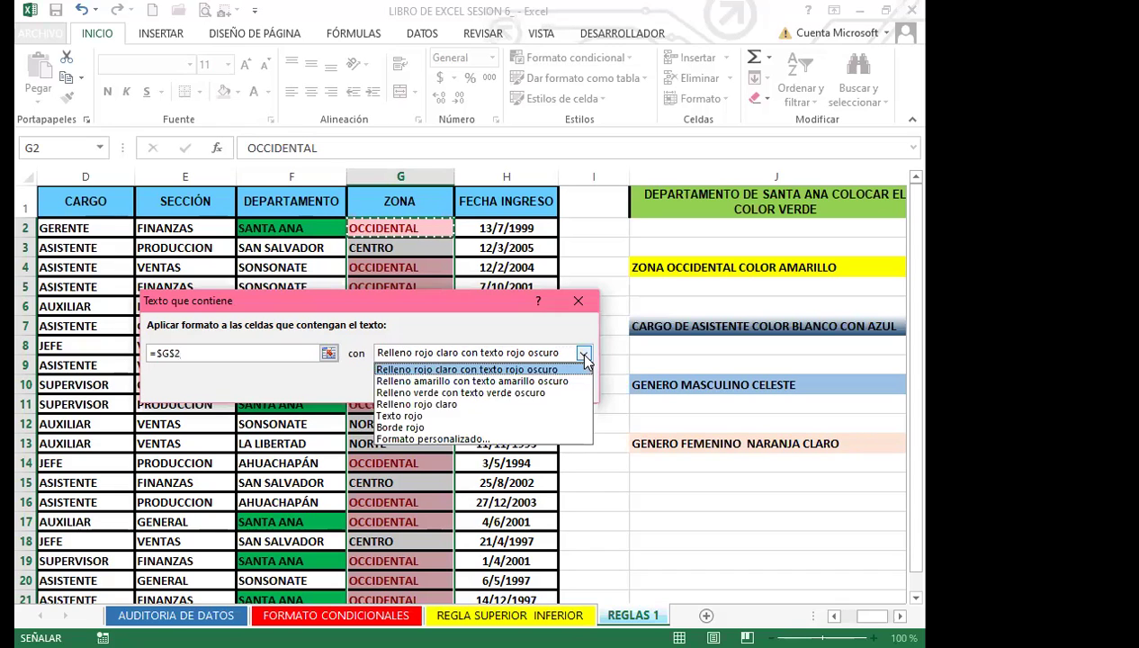
left_click(389, 439)
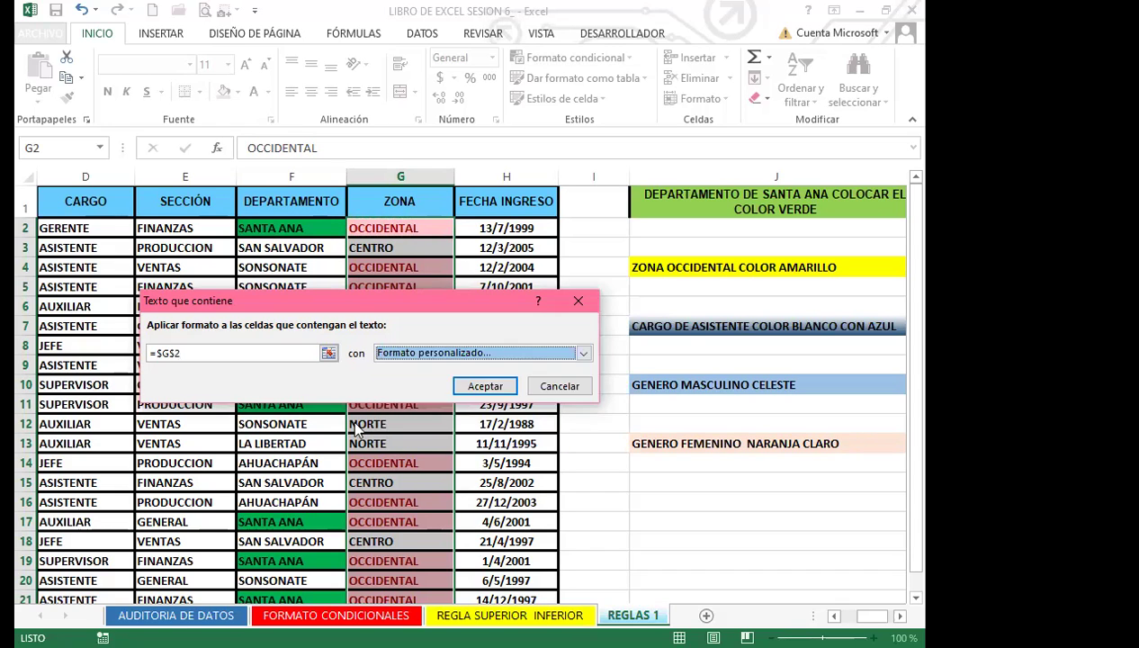
left_click(292, 274)
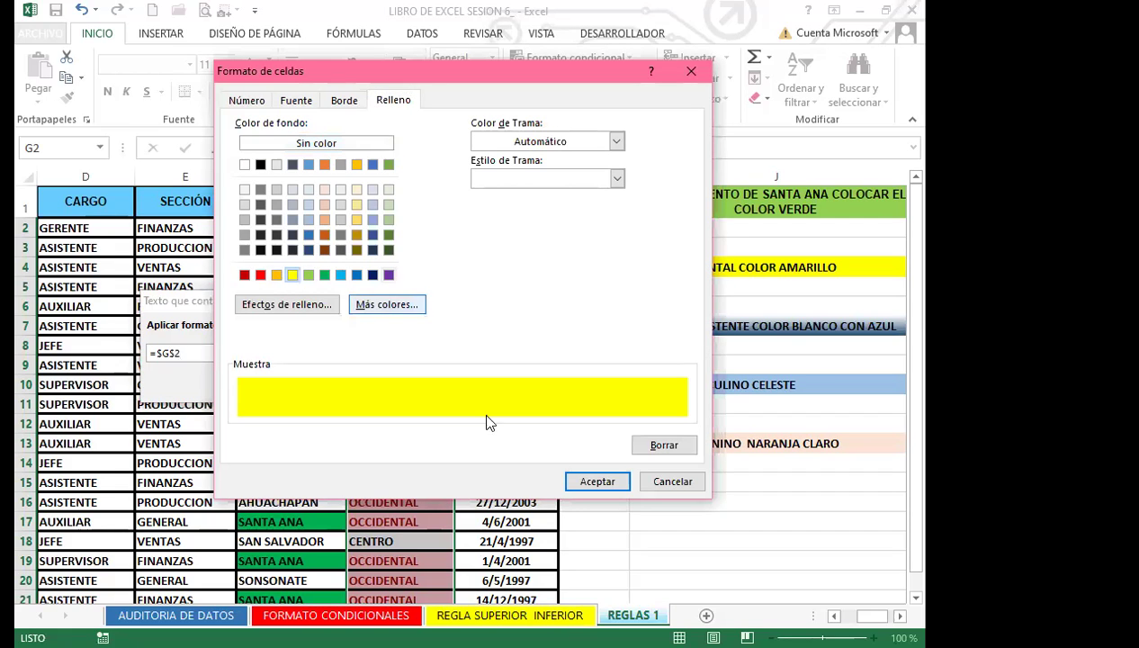
left_click(599, 484)
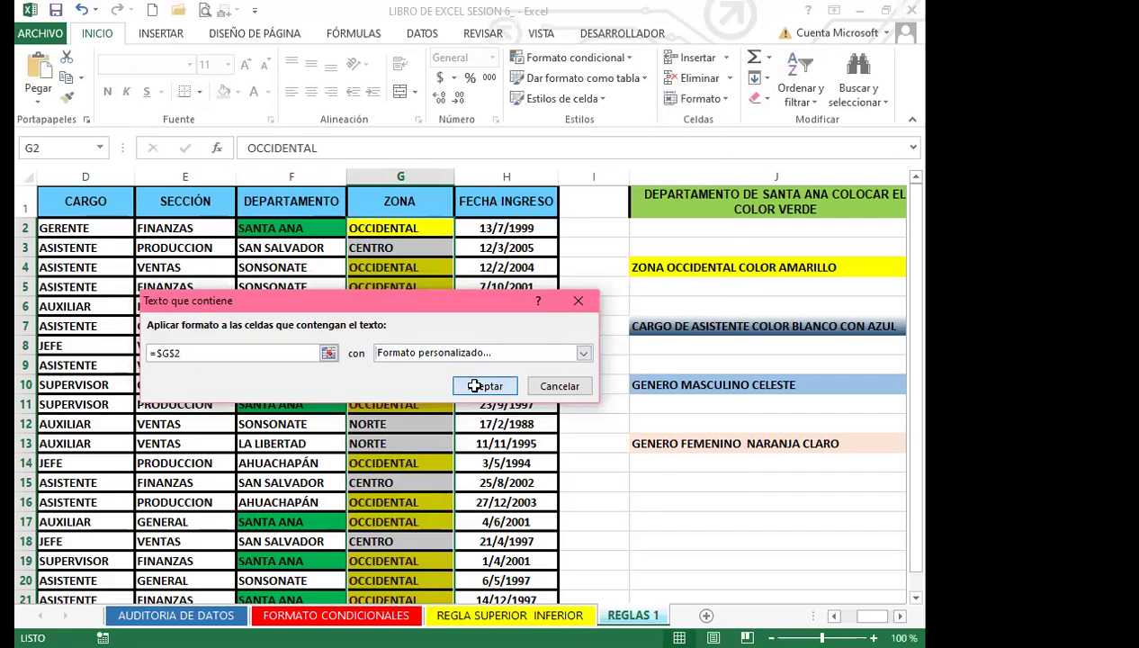
left_click(484, 385)
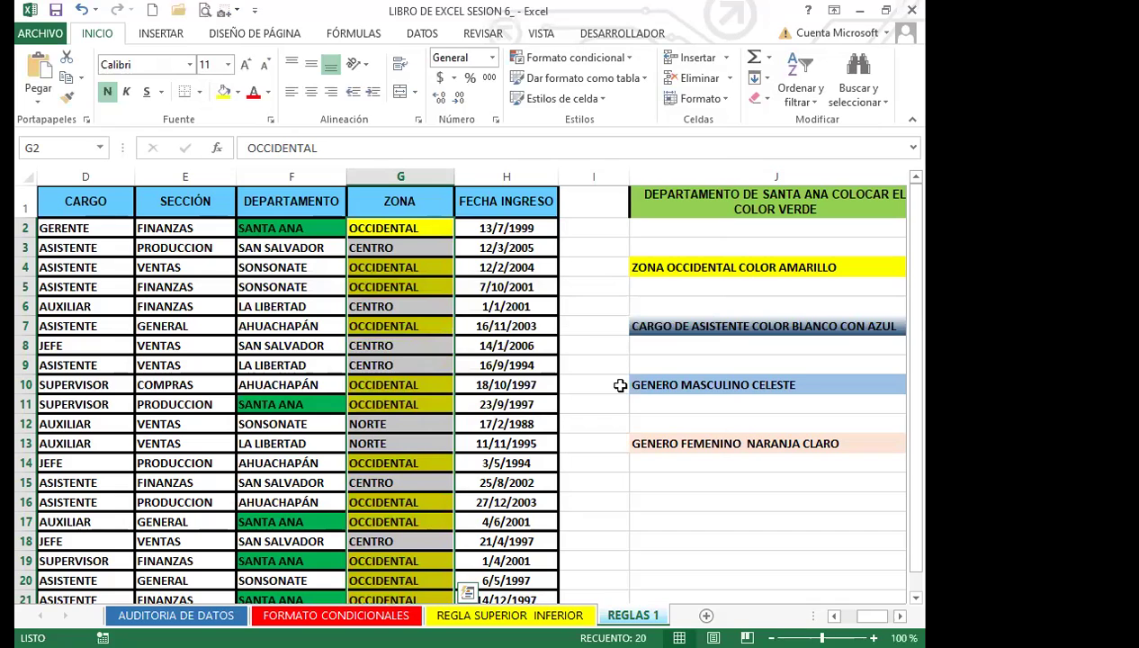
- Set up an equal-to highlighting rule for the GENERO values in C2:C21, comparing them with MASCULINO in cell $C$2
left_click(685, 326)
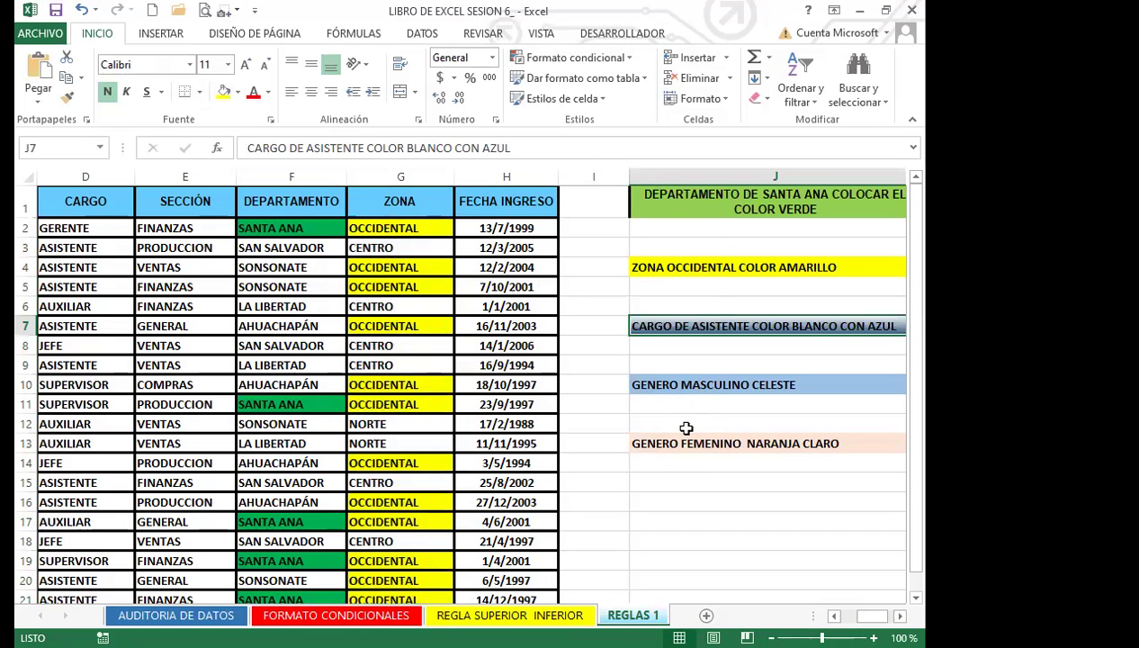
left_click(670, 385)
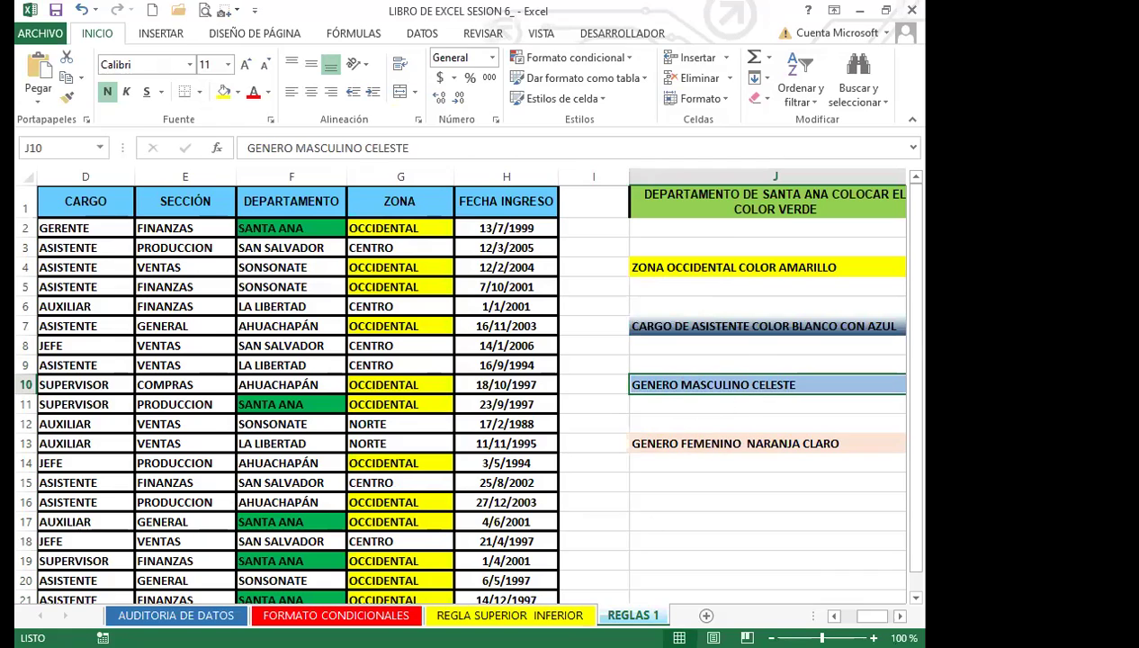
scroll(815, 545, "left", 3)
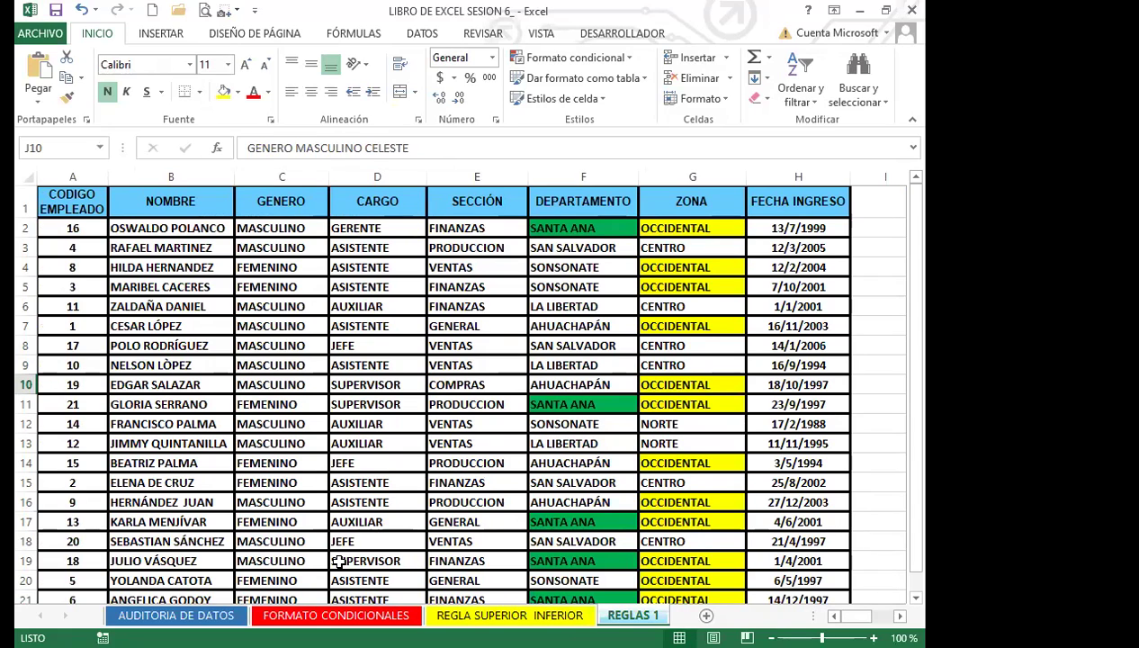
left_click_drag(295, 227, 278, 568)
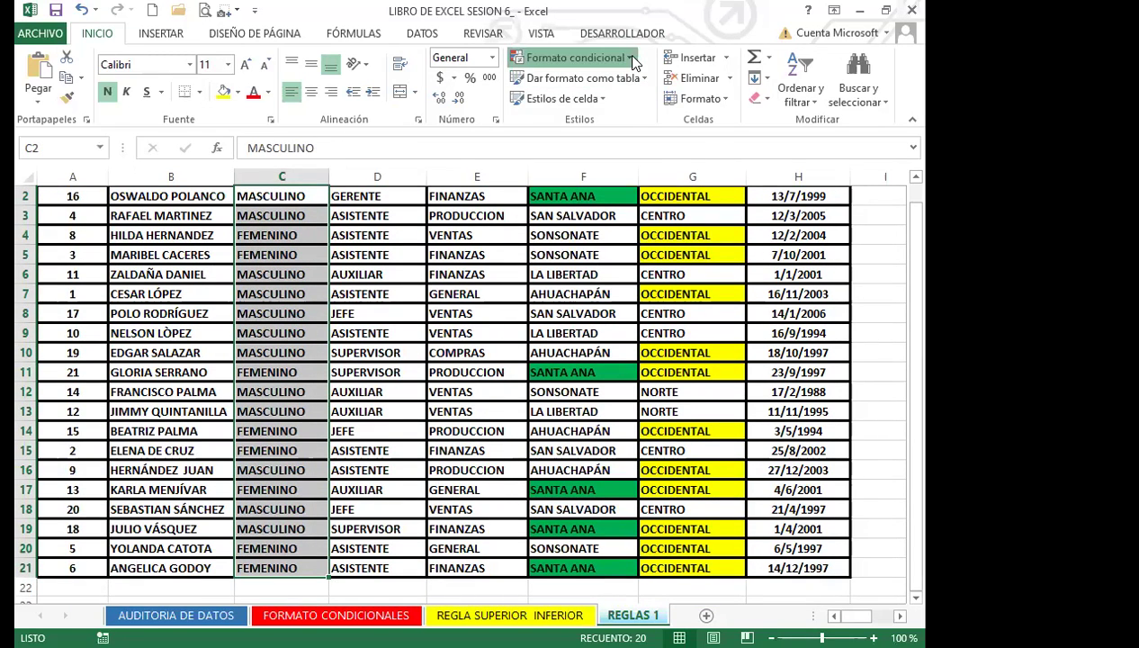
left_click(632, 60)
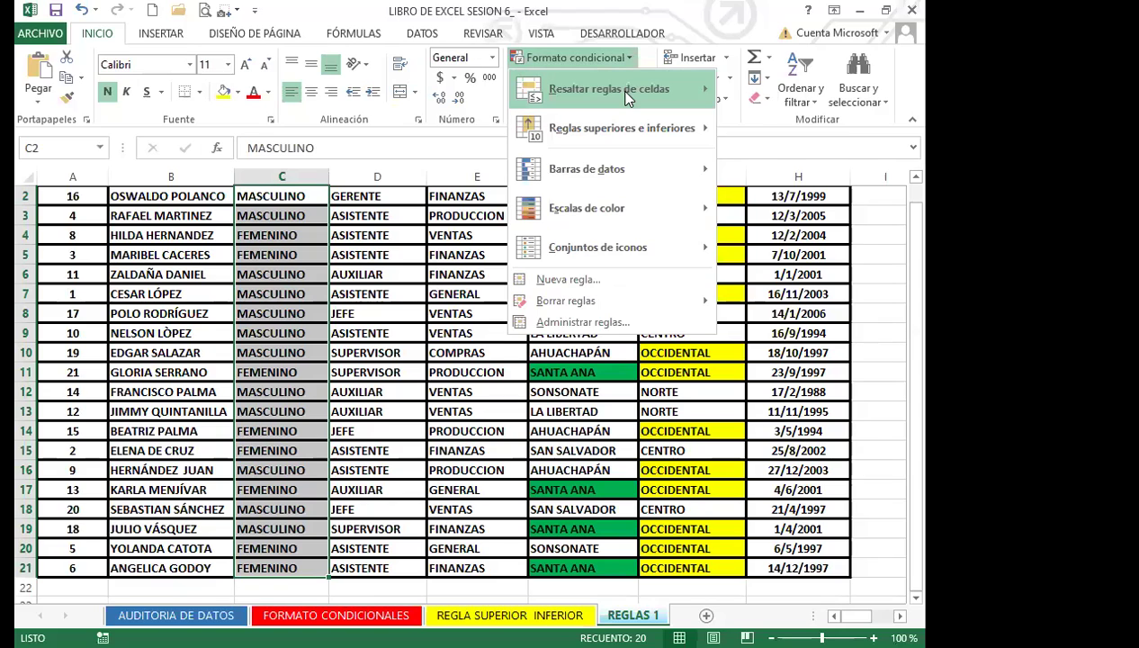
mouse_move(627, 98)
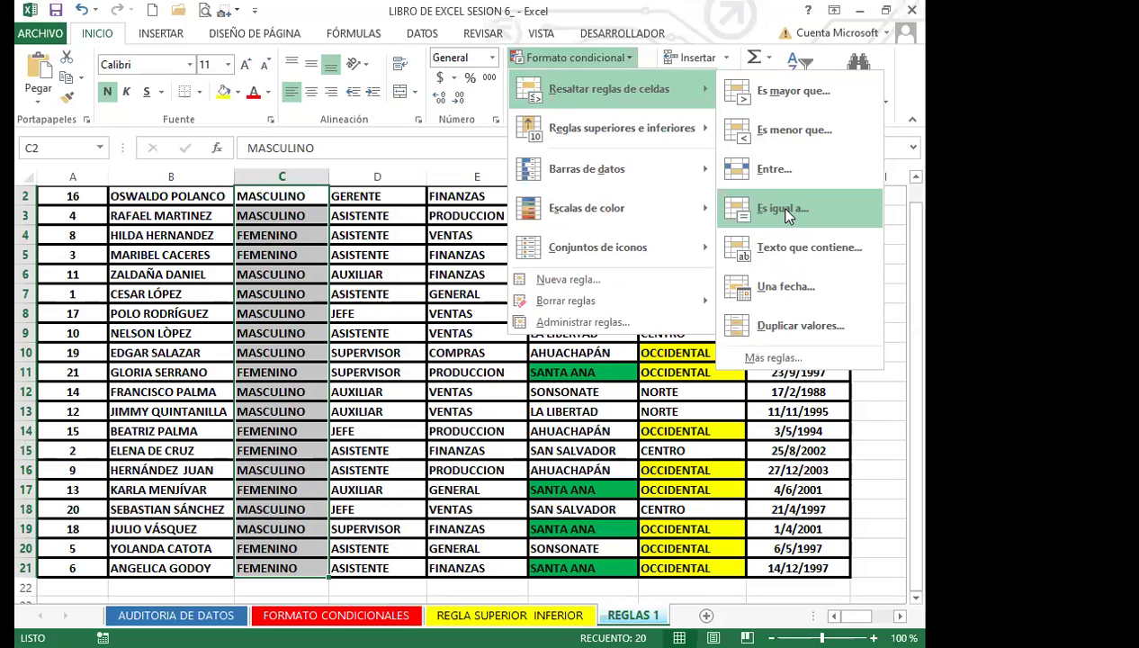
left_click(722, 207)
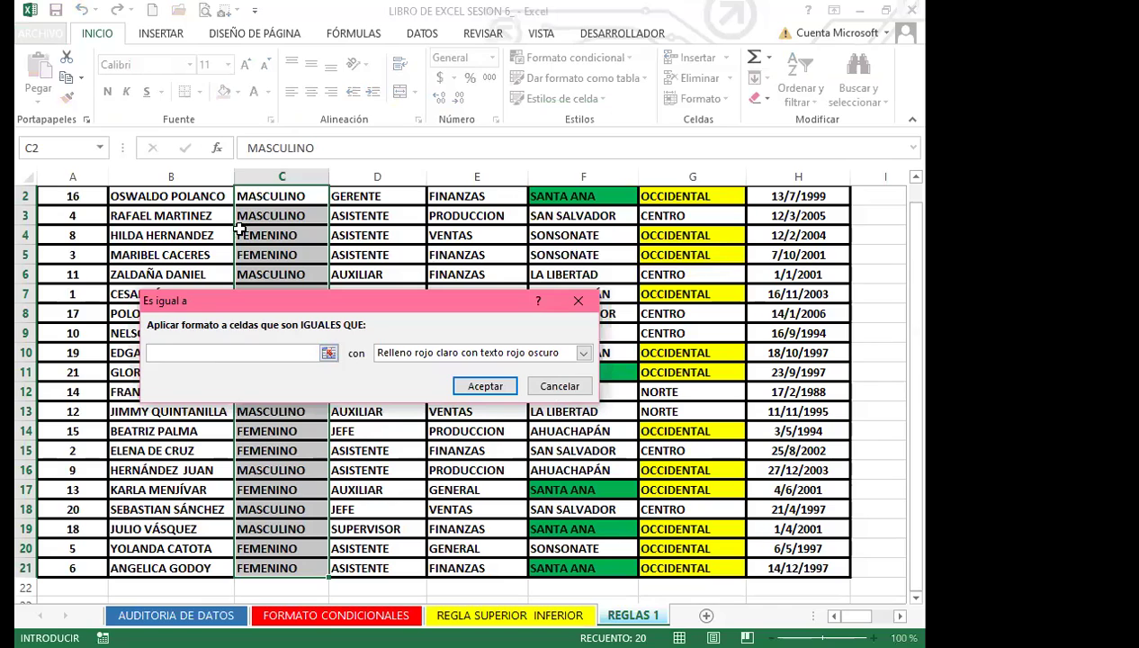
left_click(301, 197)
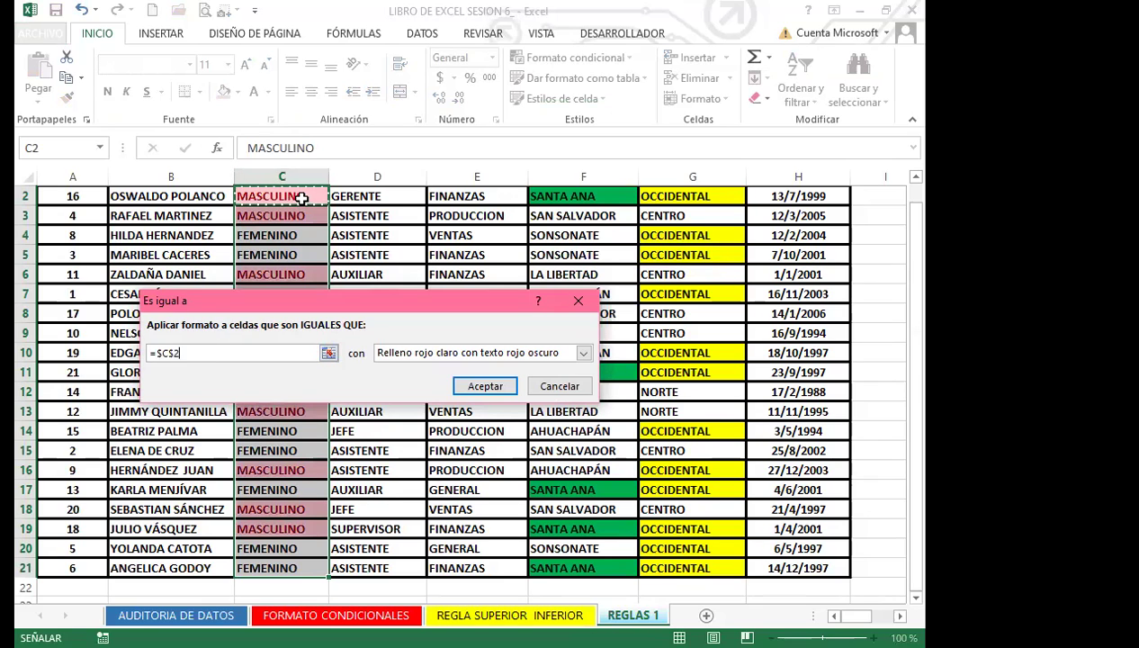
- Give the MASCULINO rule a custom solid light blue fill and apply it to the GENERO column
left_click(580, 357)
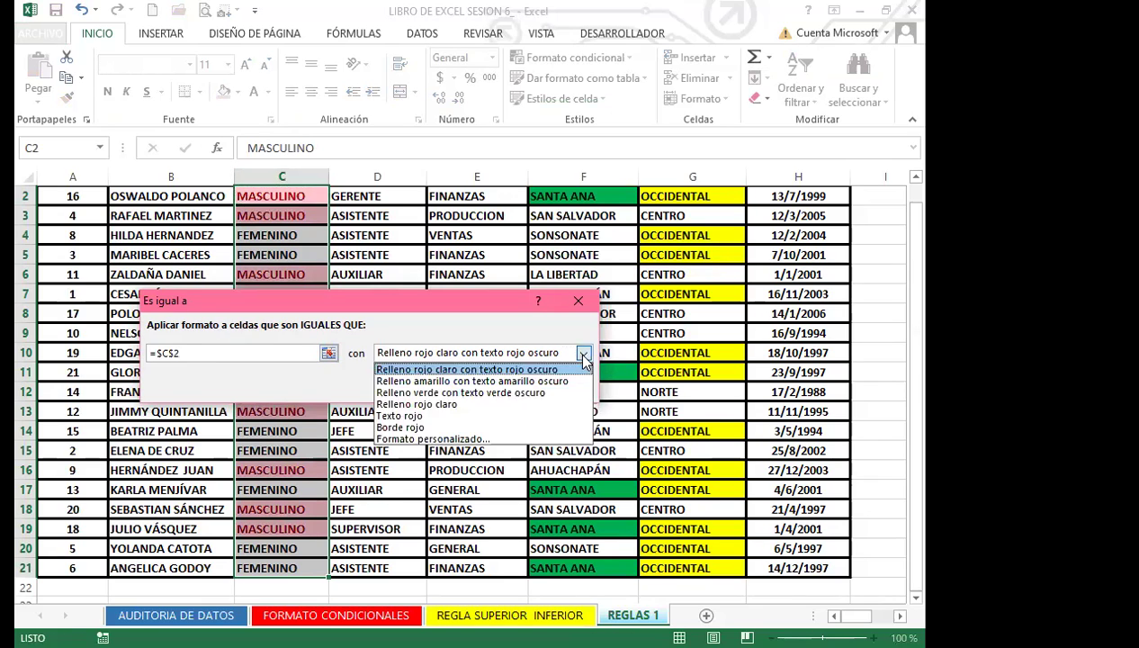
left_click(416, 439)
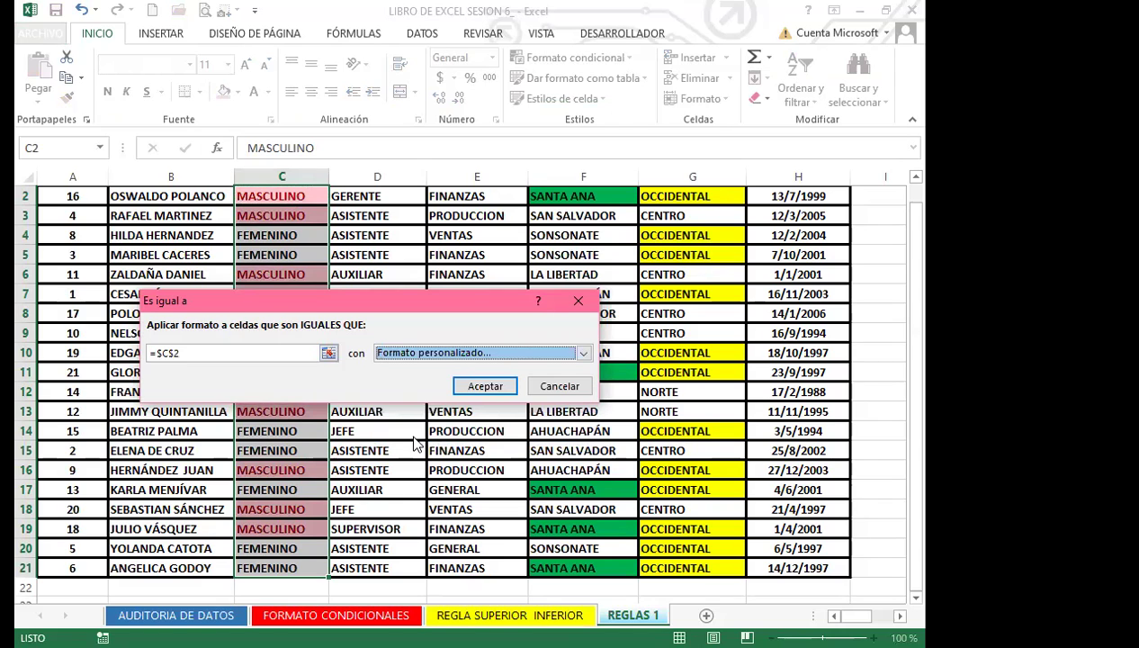
left_click(247, 308)
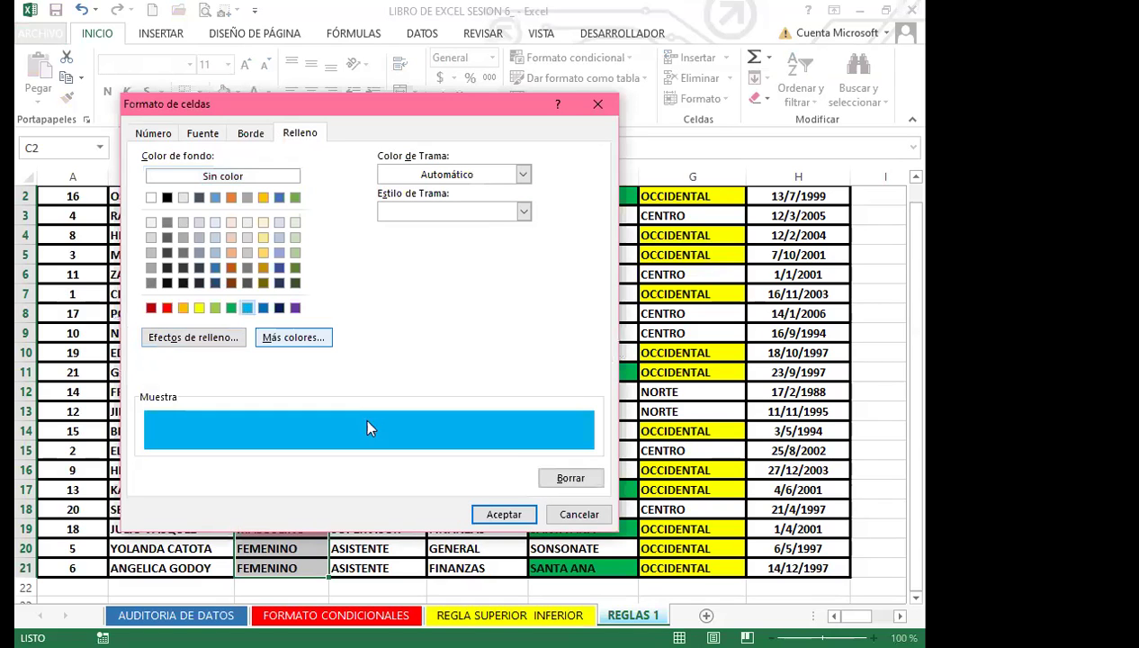
left_click(505, 516)
left_click(450, 381)
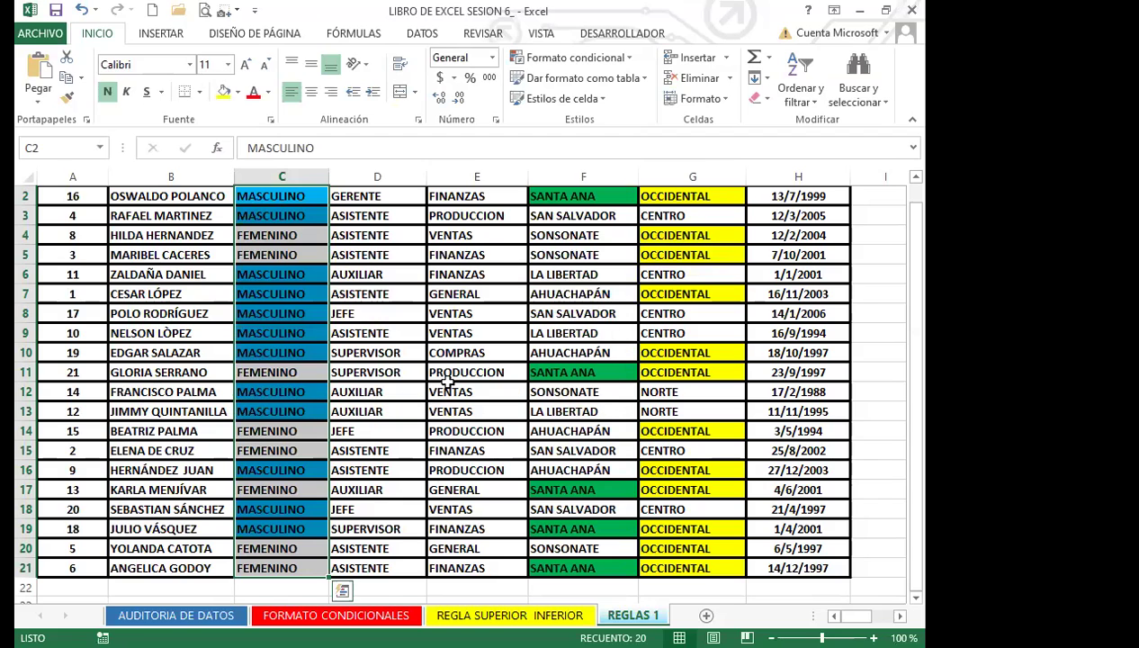
- Set up a text-contains highlighting rule for the GENERO values in C2:C21, using FEMENINO in cell $C$4 as the text
scroll(731, 455, "right", 3)
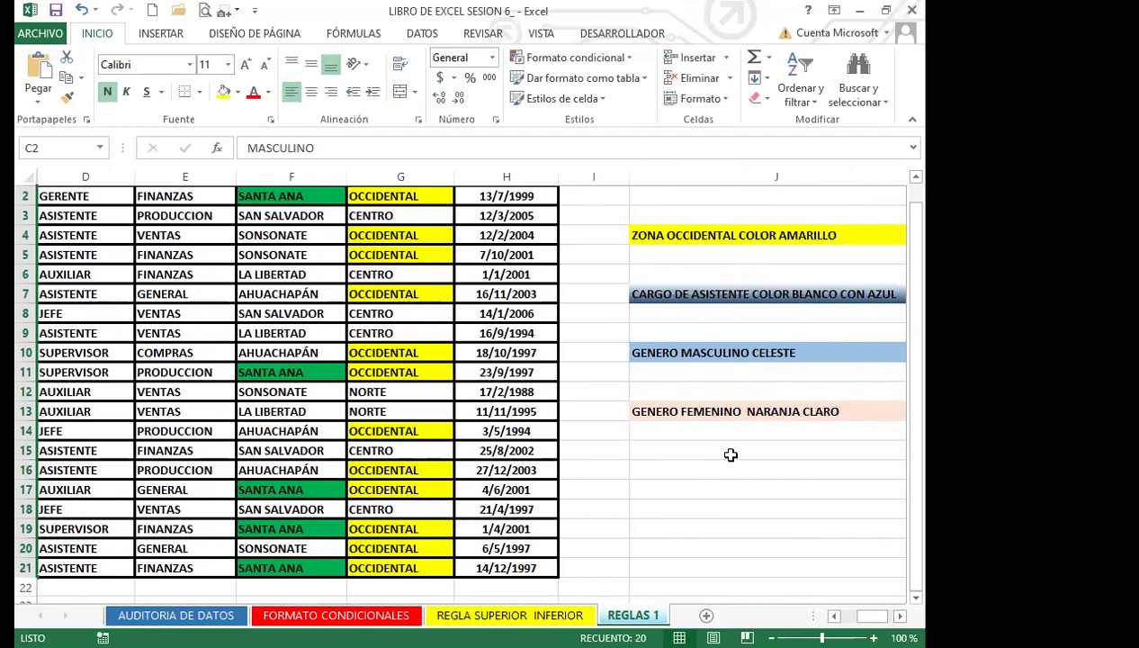
left_click(679, 408)
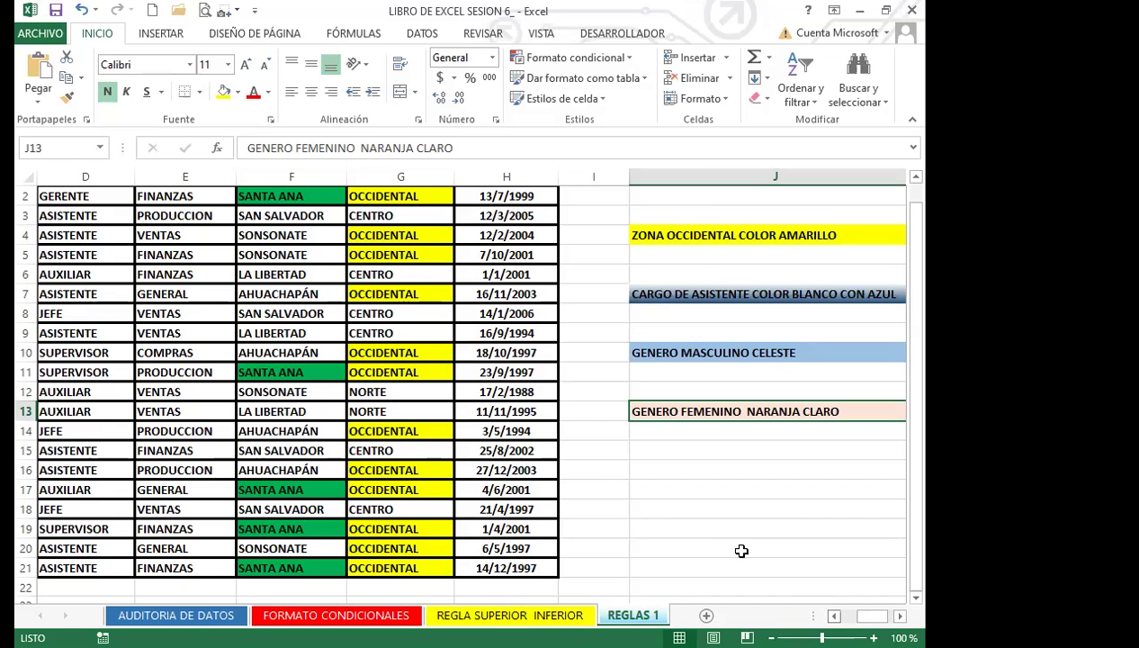
scroll(739, 549, "left", 2)
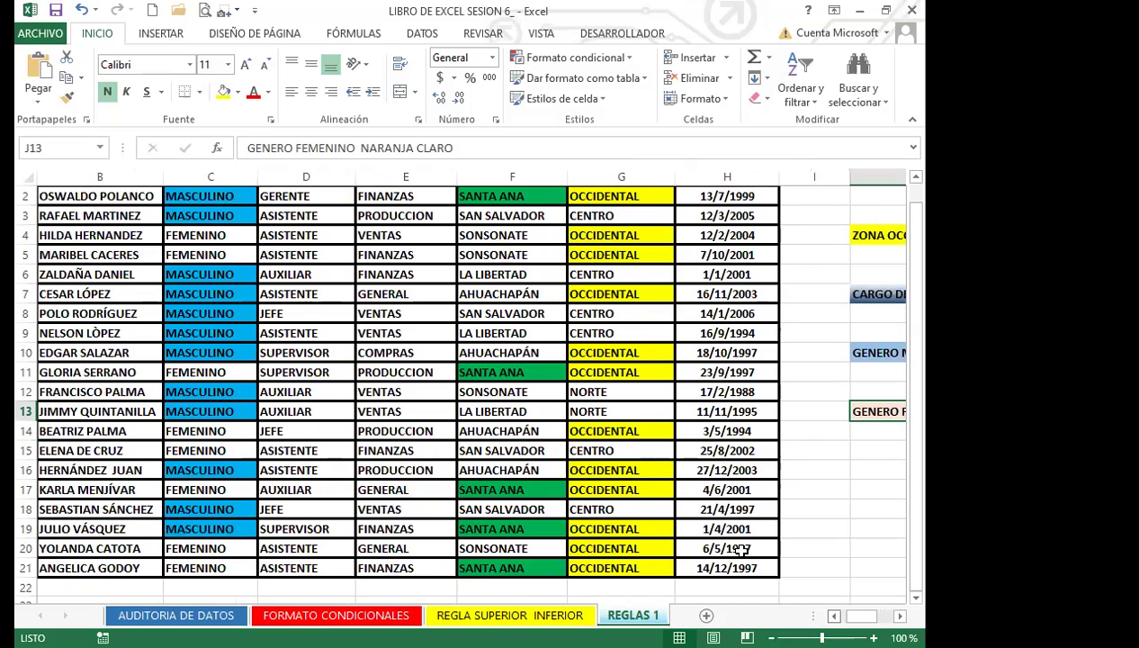
scroll(312, 468, "up", 1)
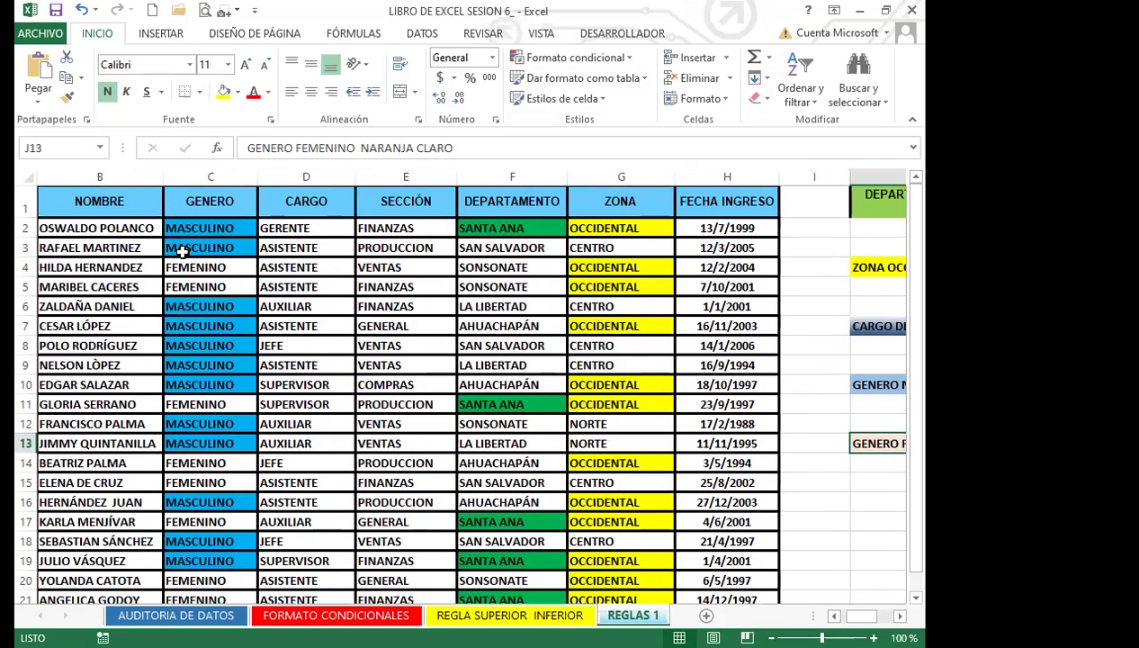
left_click_drag(209, 228, 193, 549)
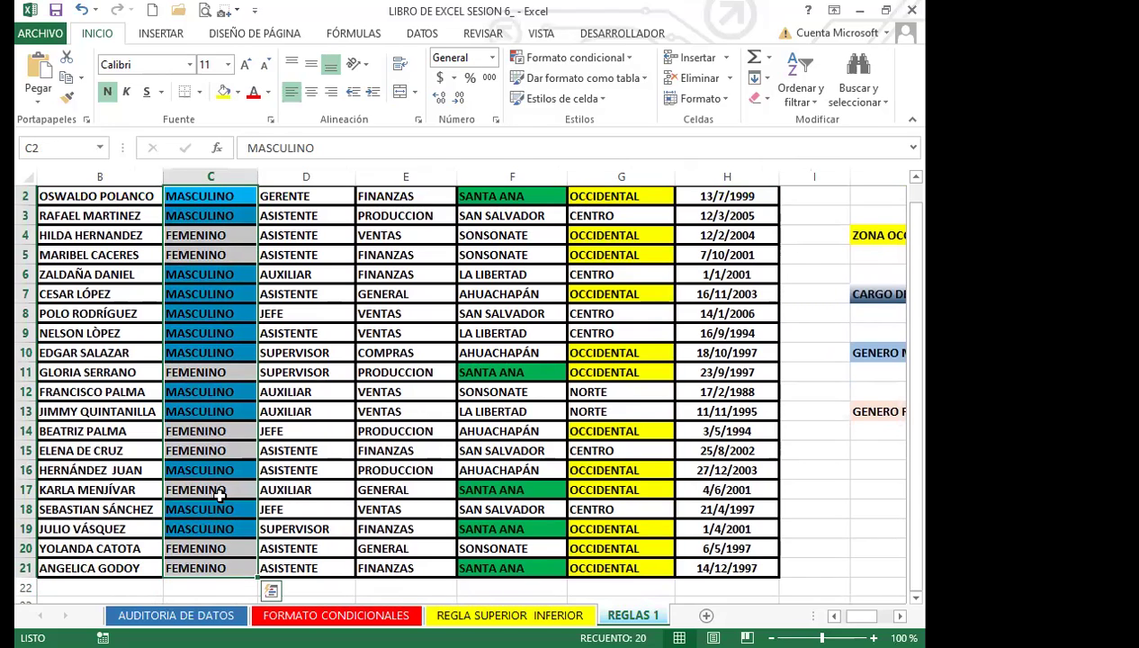
scroll(200, 454, "up", 1)
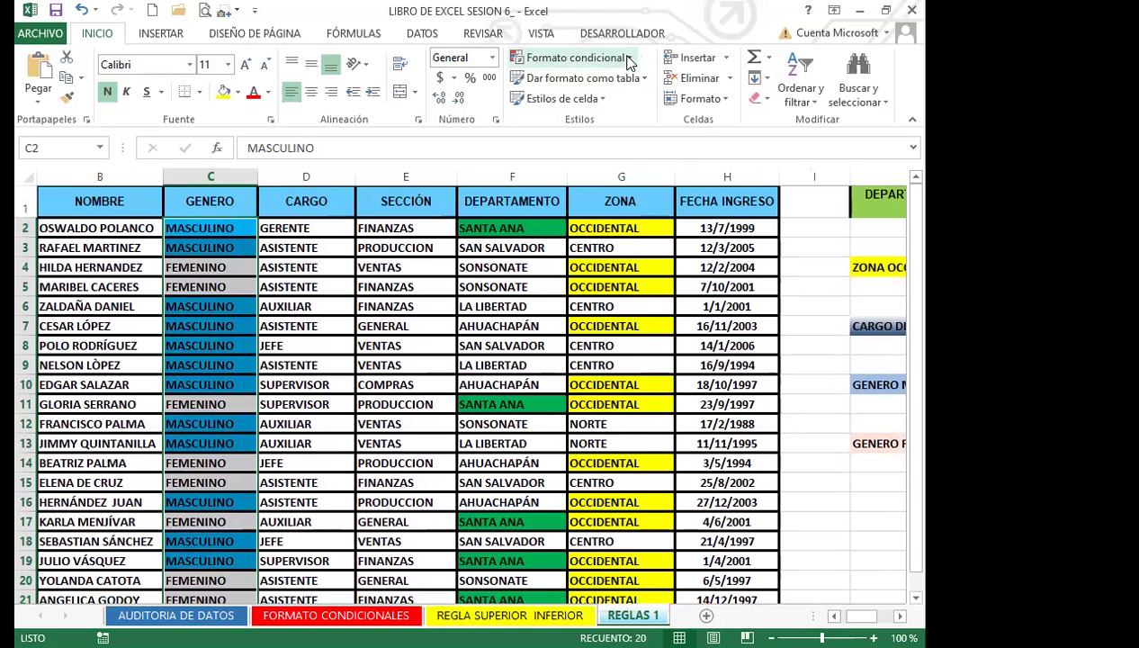
left_click(629, 59)
mouse_move(632, 91)
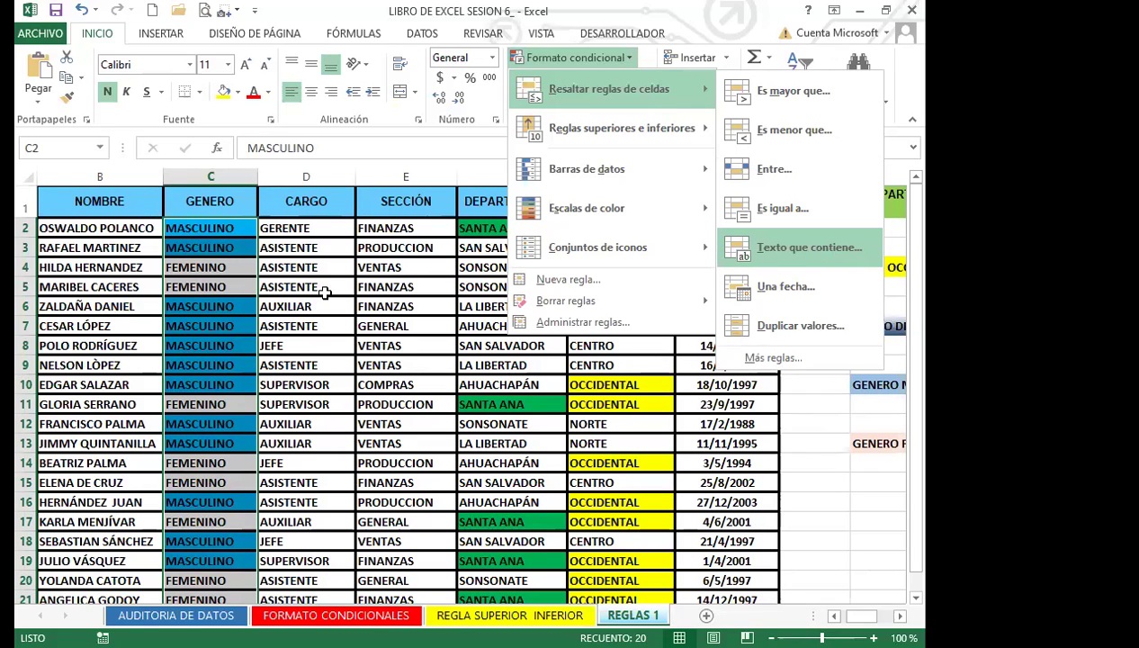
left_click(807, 248)
left_click_drag(267, 304, 396, 307)
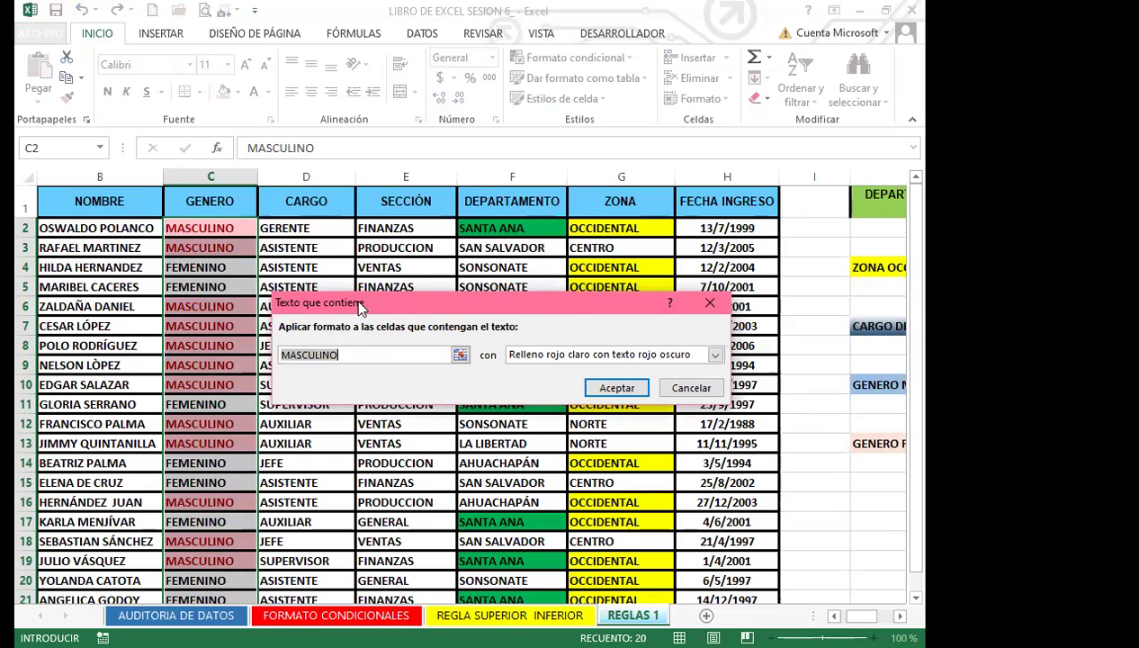
left_click(214, 267)
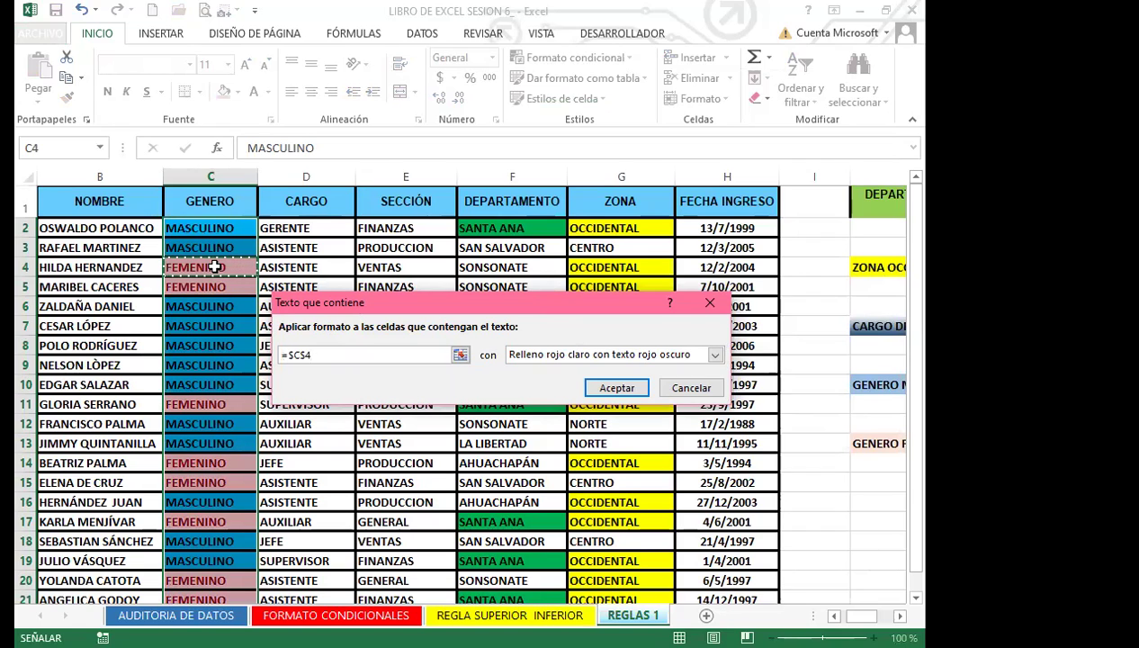
- Give the FEMENINO rule a custom solid light peach fill and apply it to the GENERO column
left_click(711, 357)
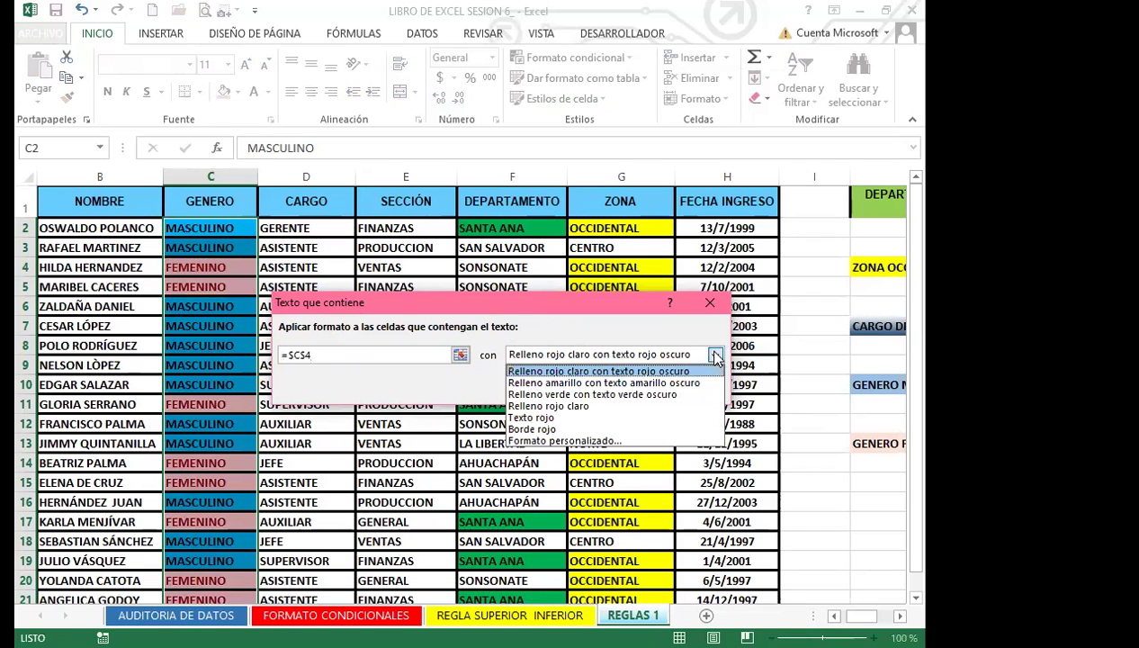
left_click(529, 438)
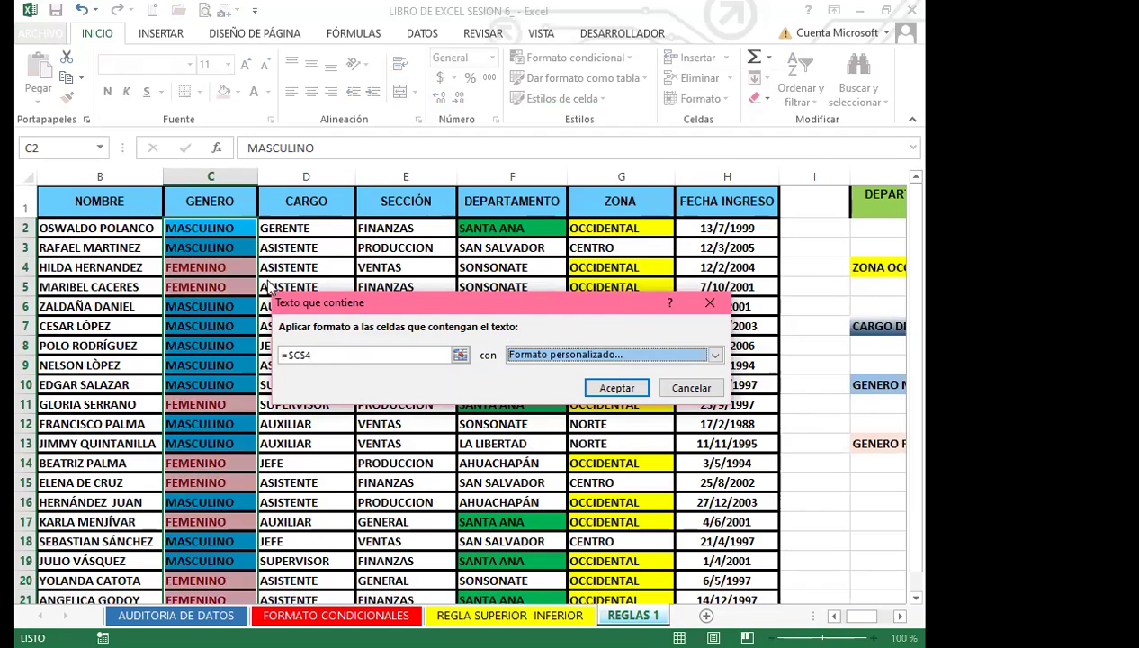
left_click(232, 221)
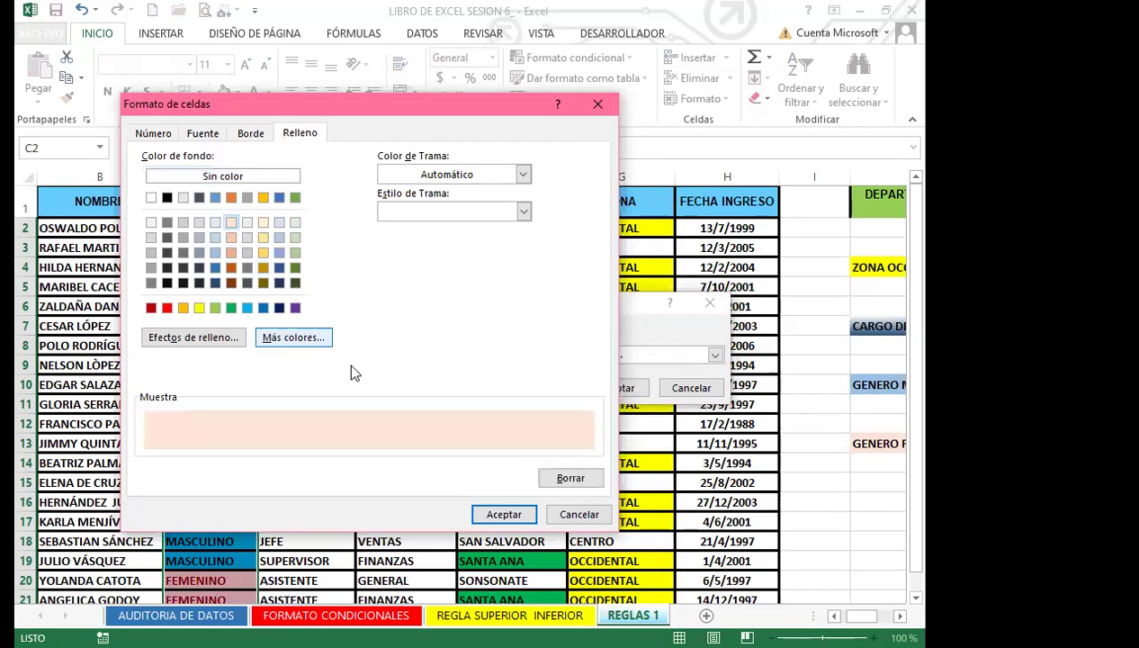
left_click(495, 518)
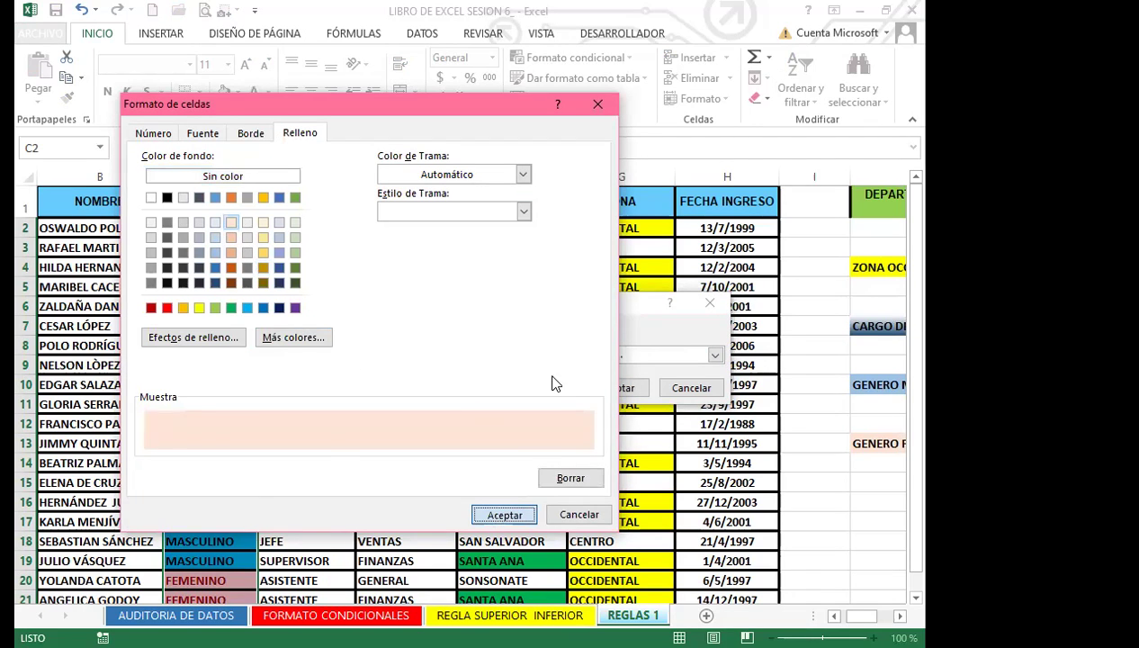
left_click(617, 389)
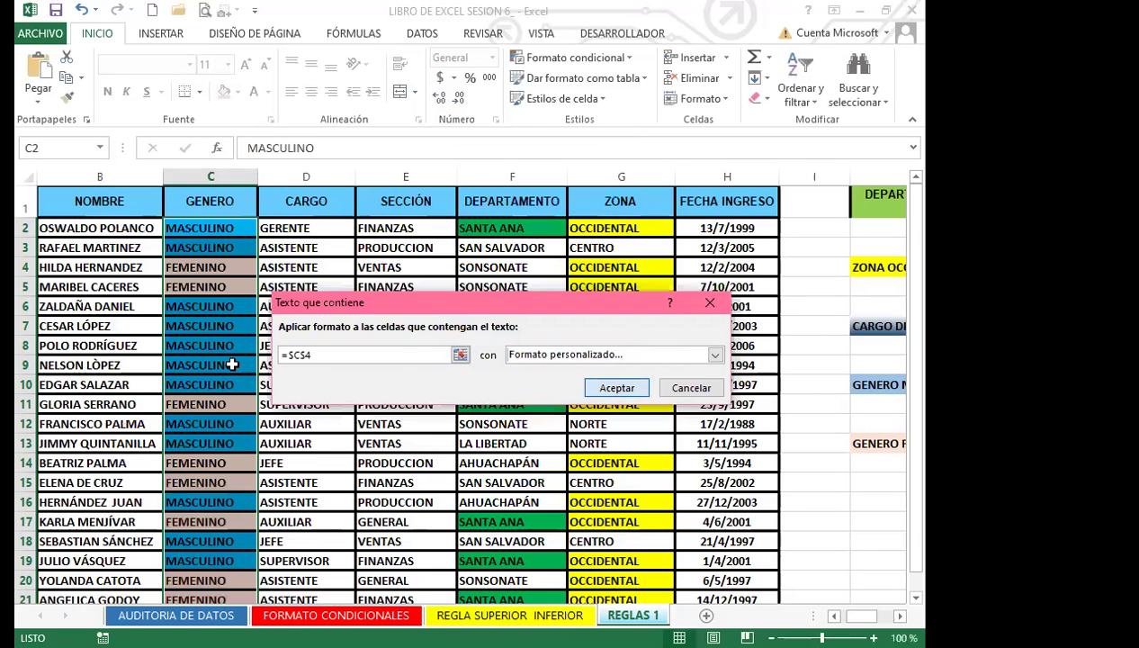
left_click(212, 360)
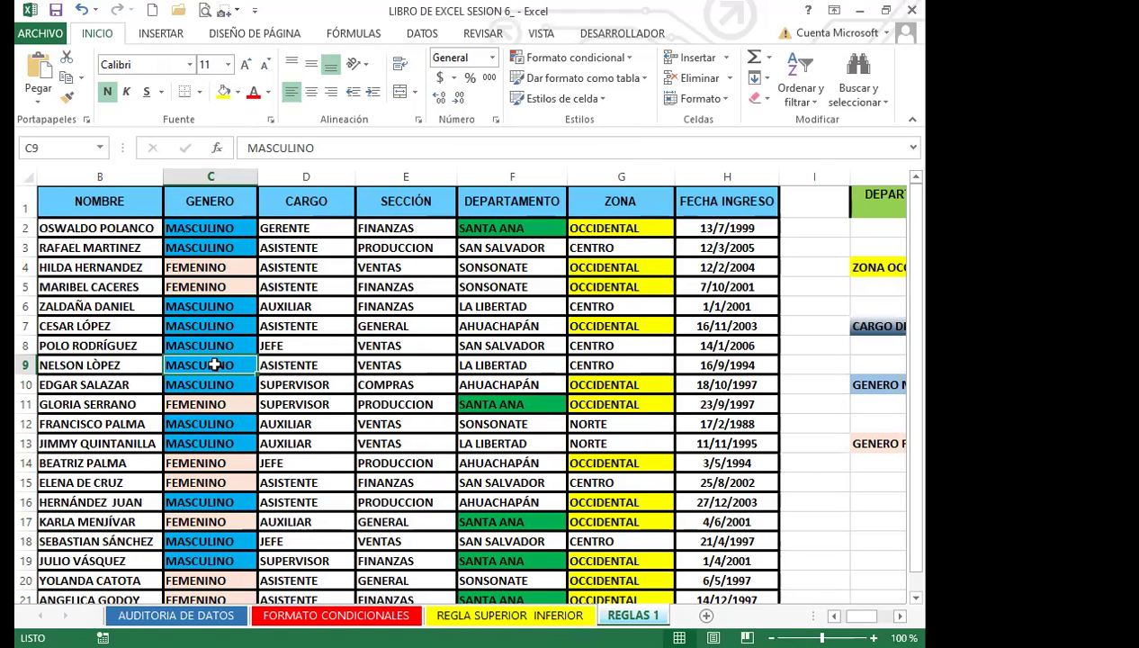
scroll(219, 451, "down", 1)
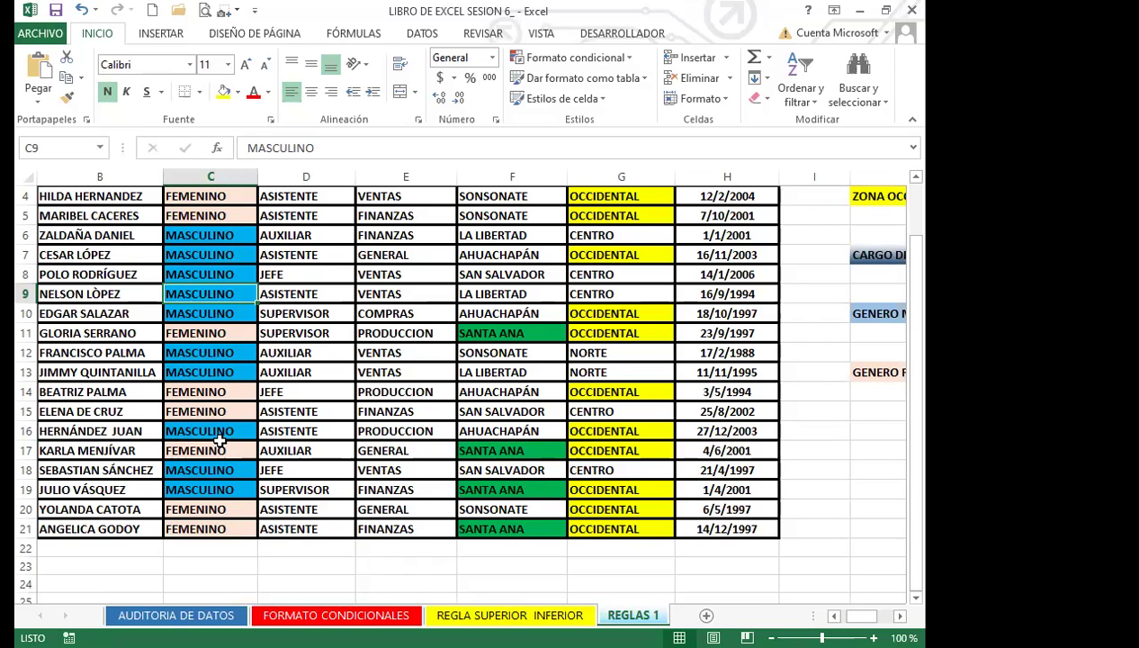
scroll(216, 423, "up", 1)
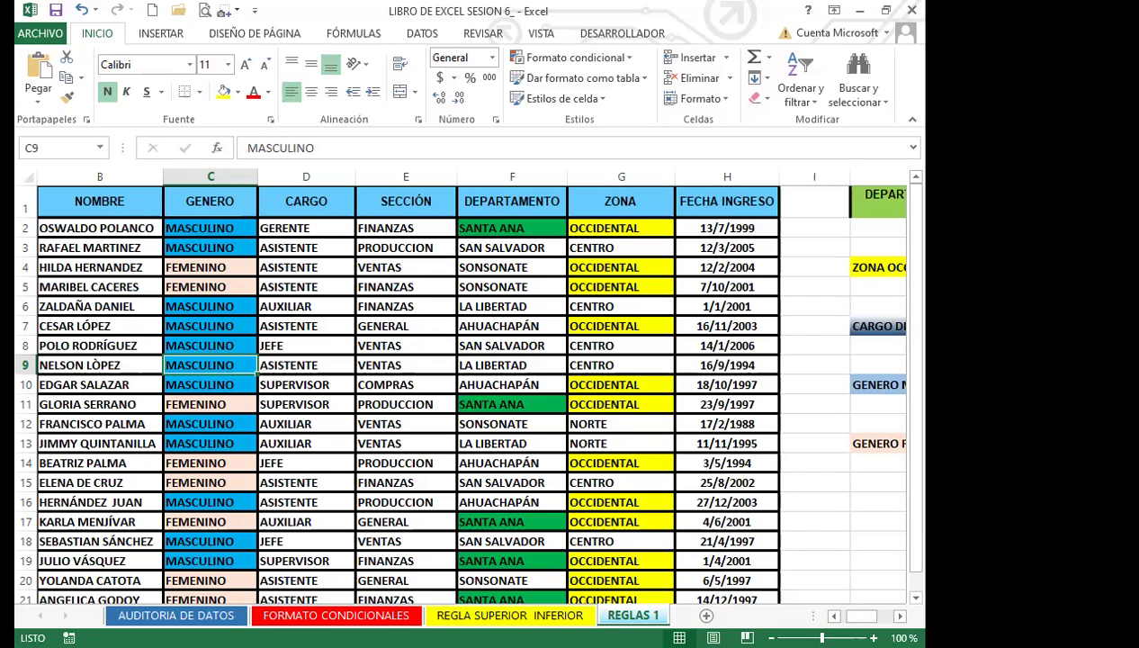
- Review the REGLA SUPERIOR INFERIOR and FORMATO CONDICIONALES sheets and the available top and bottom conditional formatting rules
left_click(461, 459)
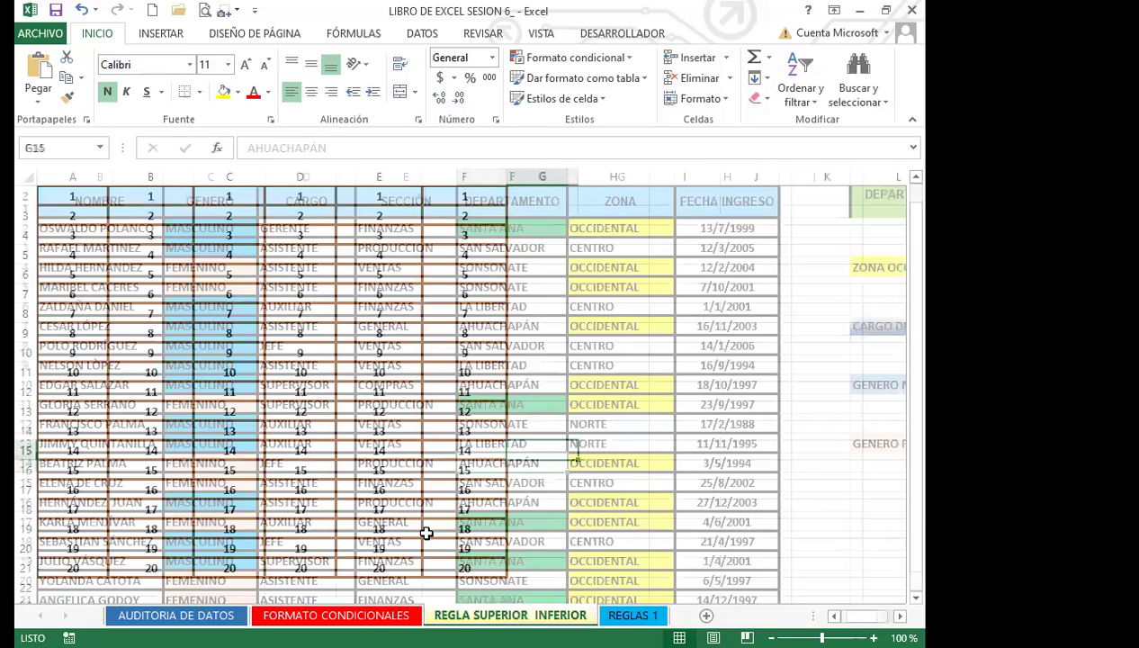
key("ctrl+Page_Up")
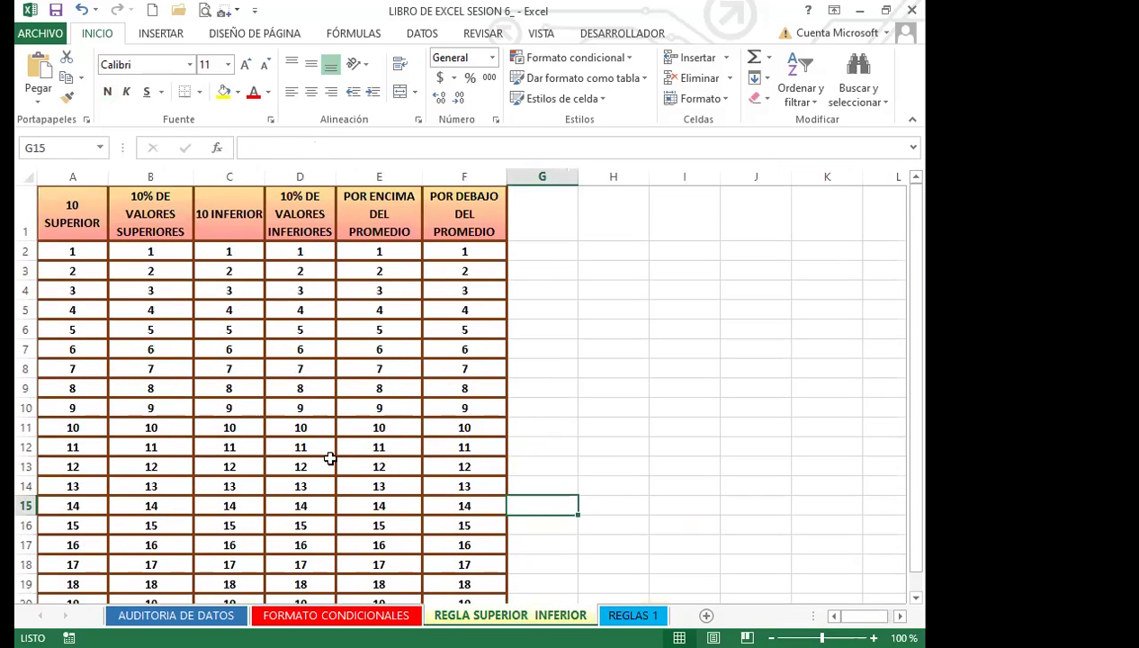
scroll(358, 501, "down", 1)
key("ctrl+Page_Up")
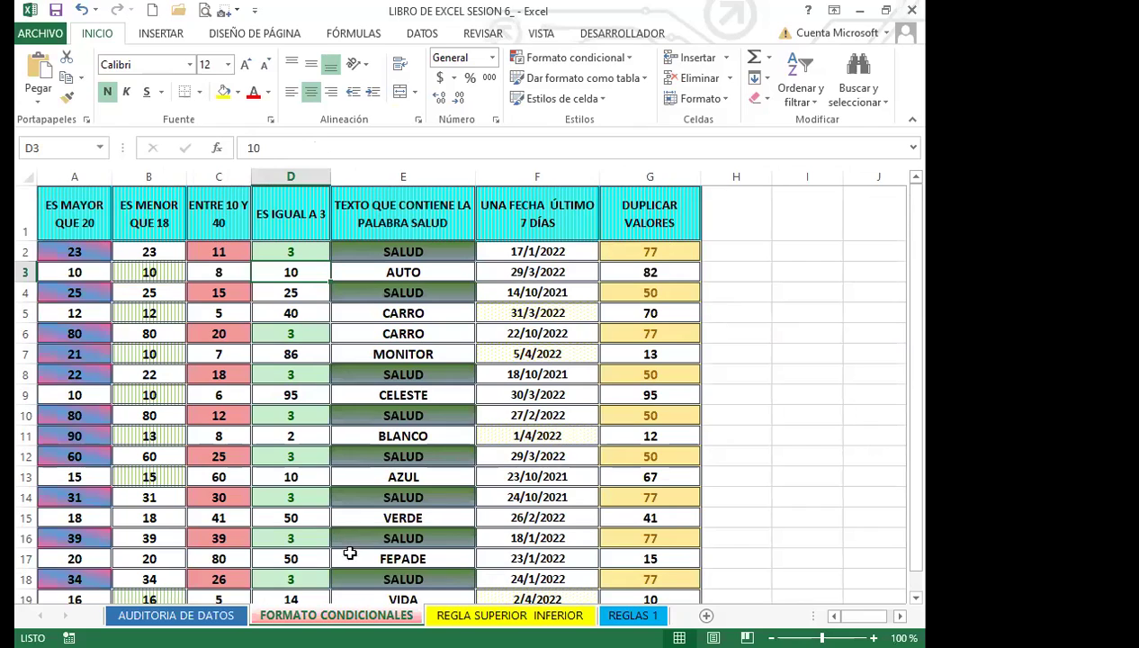
left_click(631, 57)
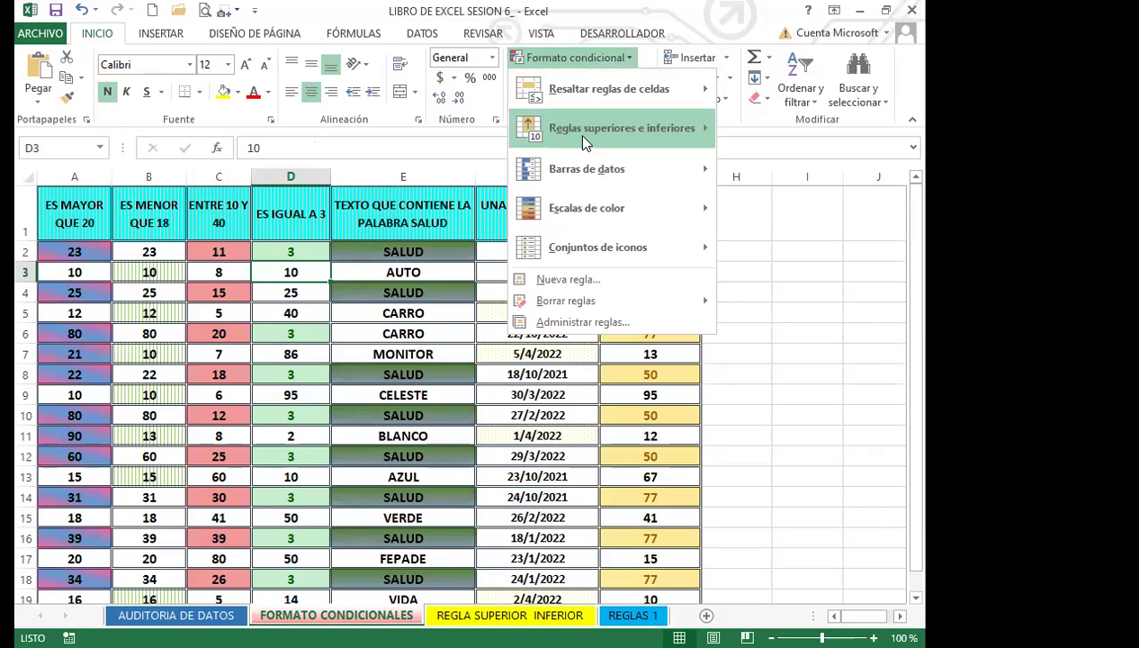
mouse_move(580, 133)
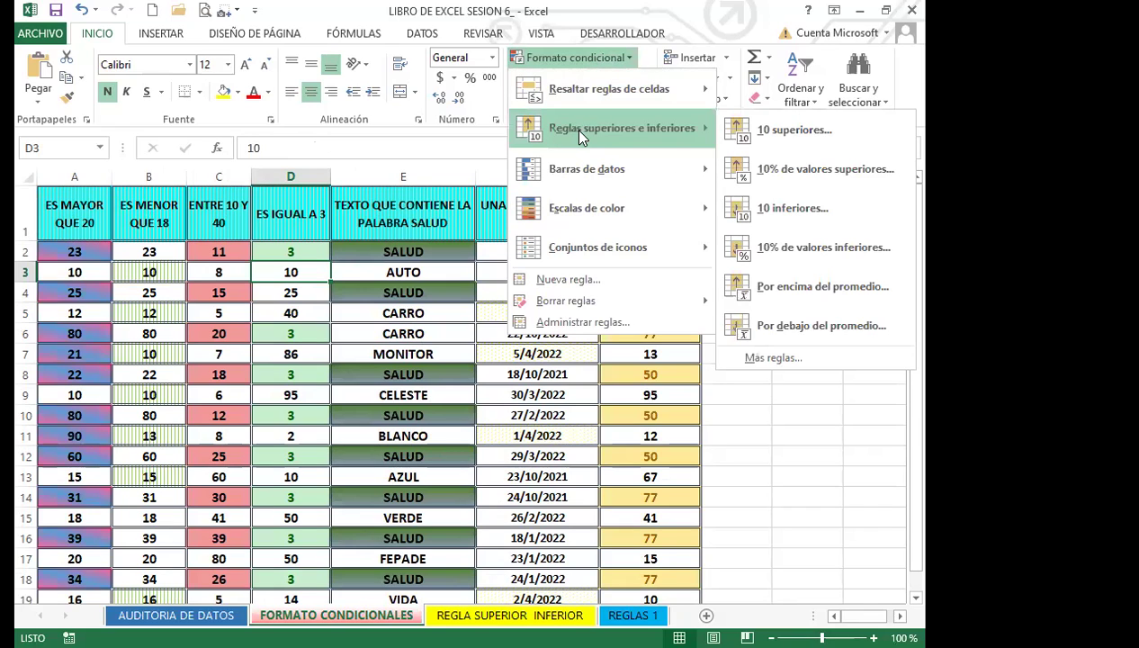
left_click(403, 435)
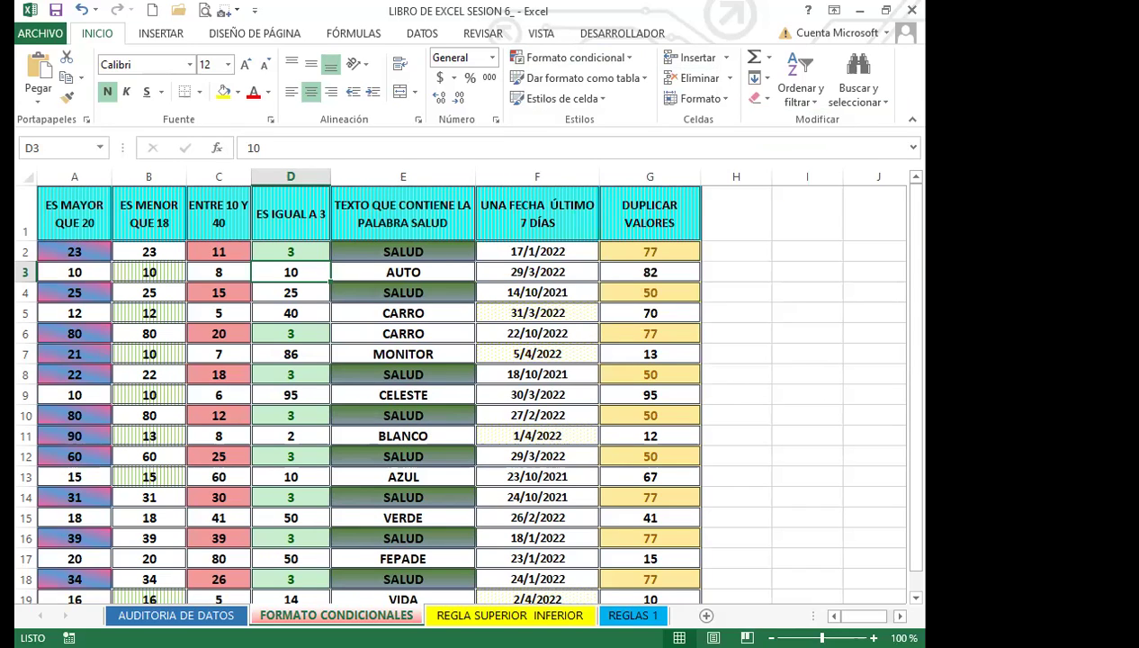